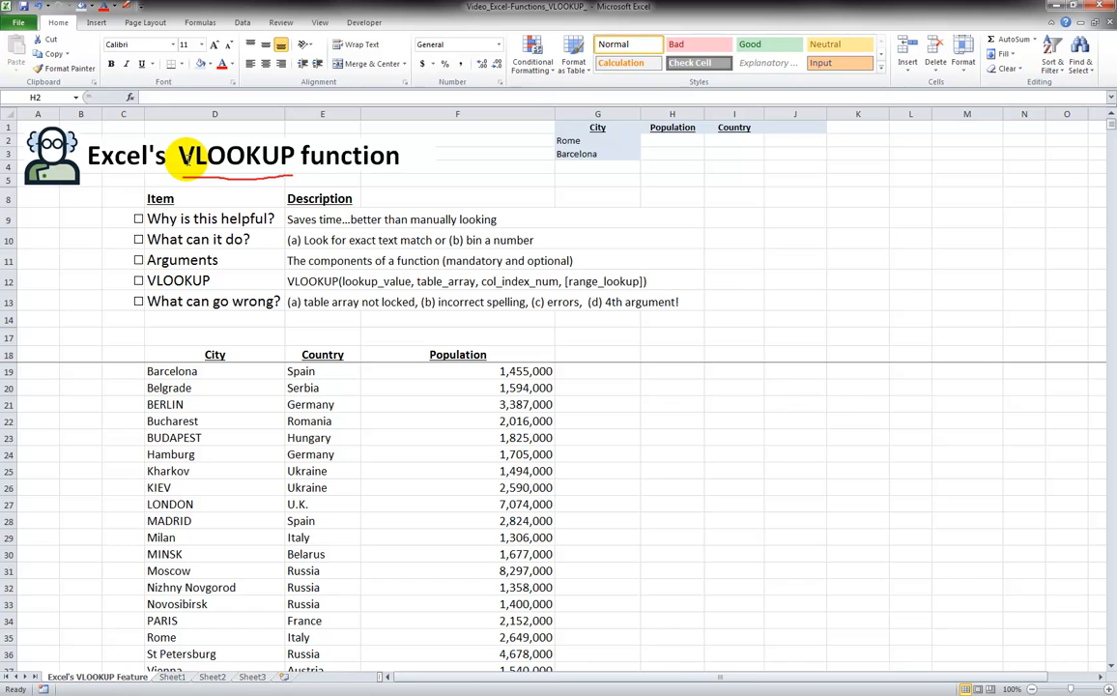
# - Tick the checklist item "Why is this helpful?"
pyautogui.click(139, 220)
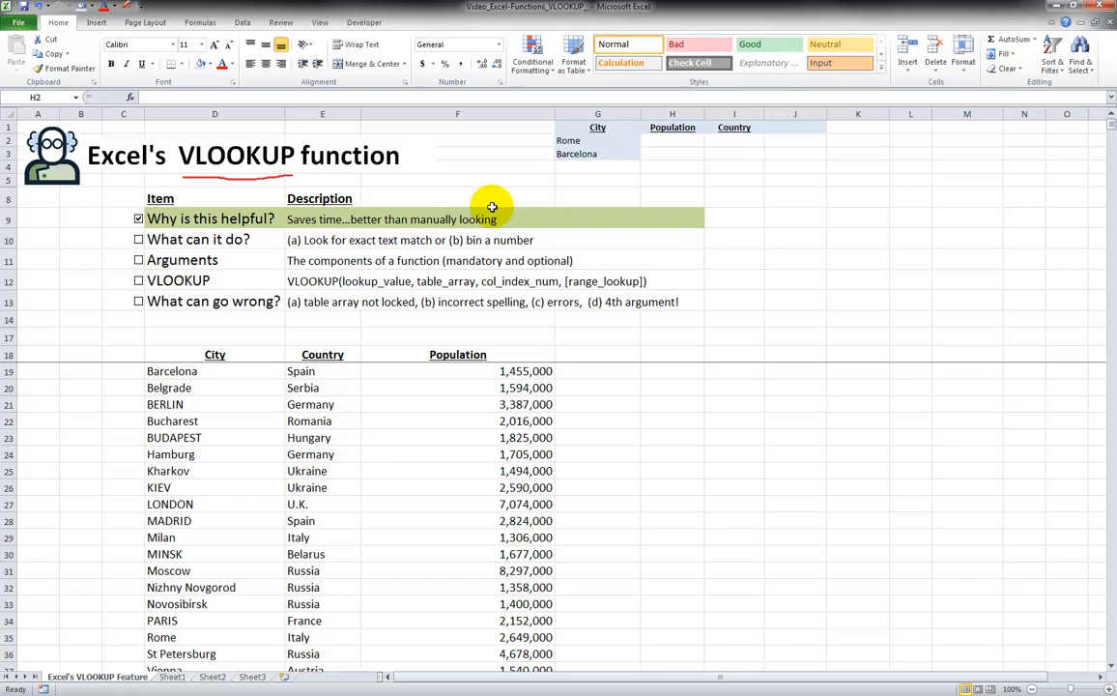
pyautogui.click(593, 142)
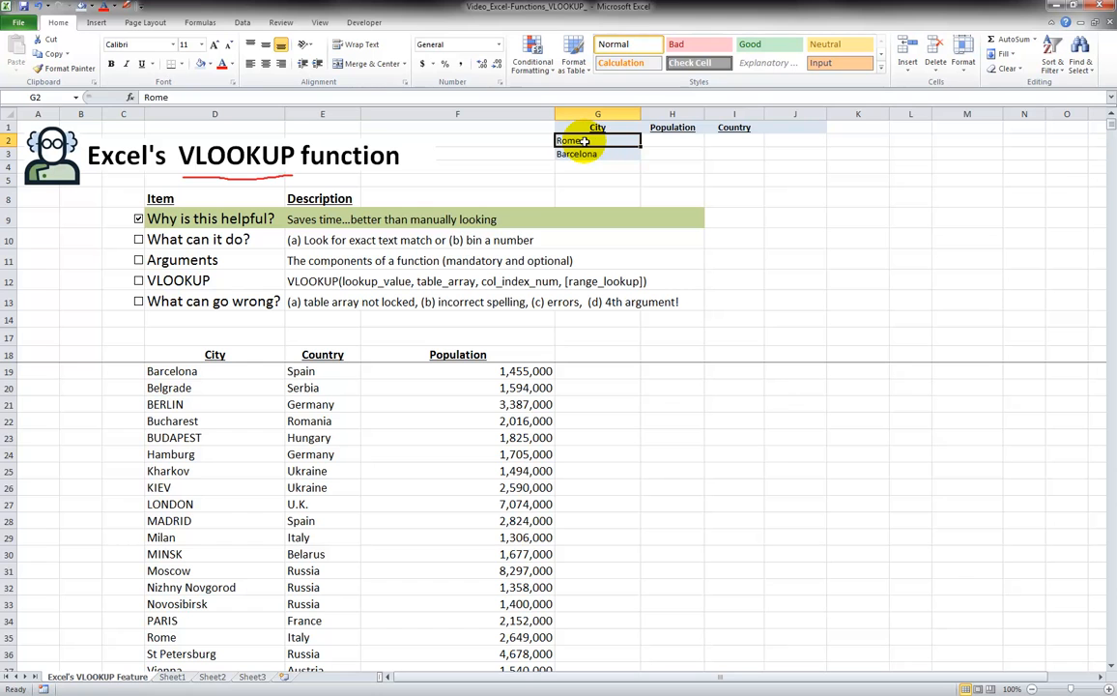
pyautogui.click(656, 140)
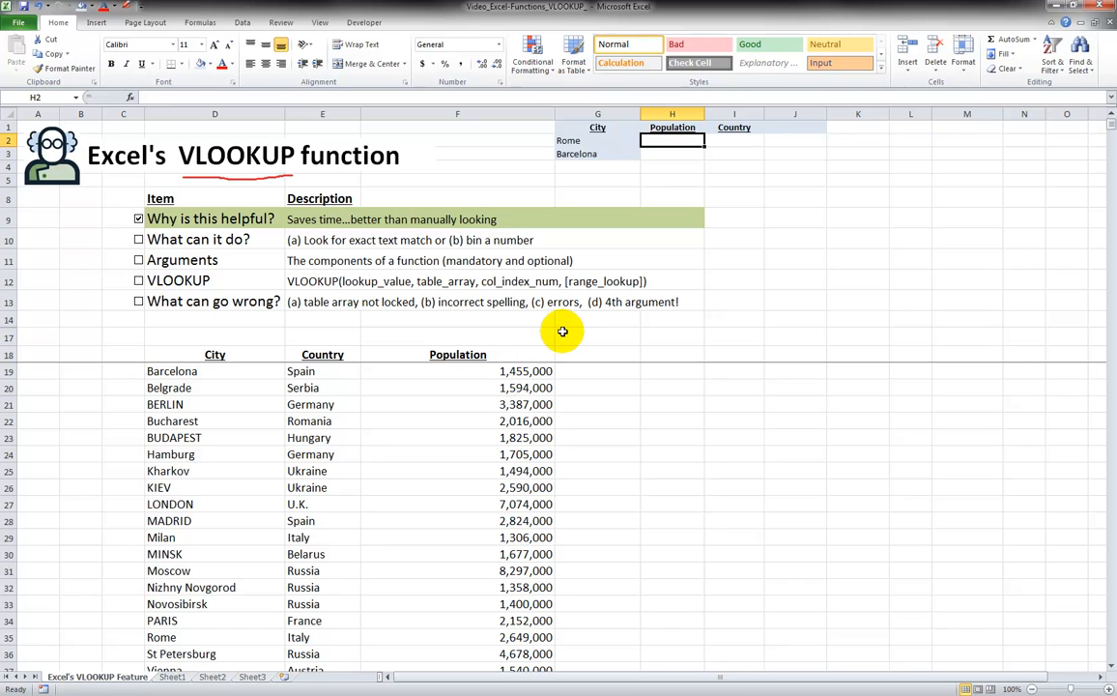
pyautogui.click(1082, 66)
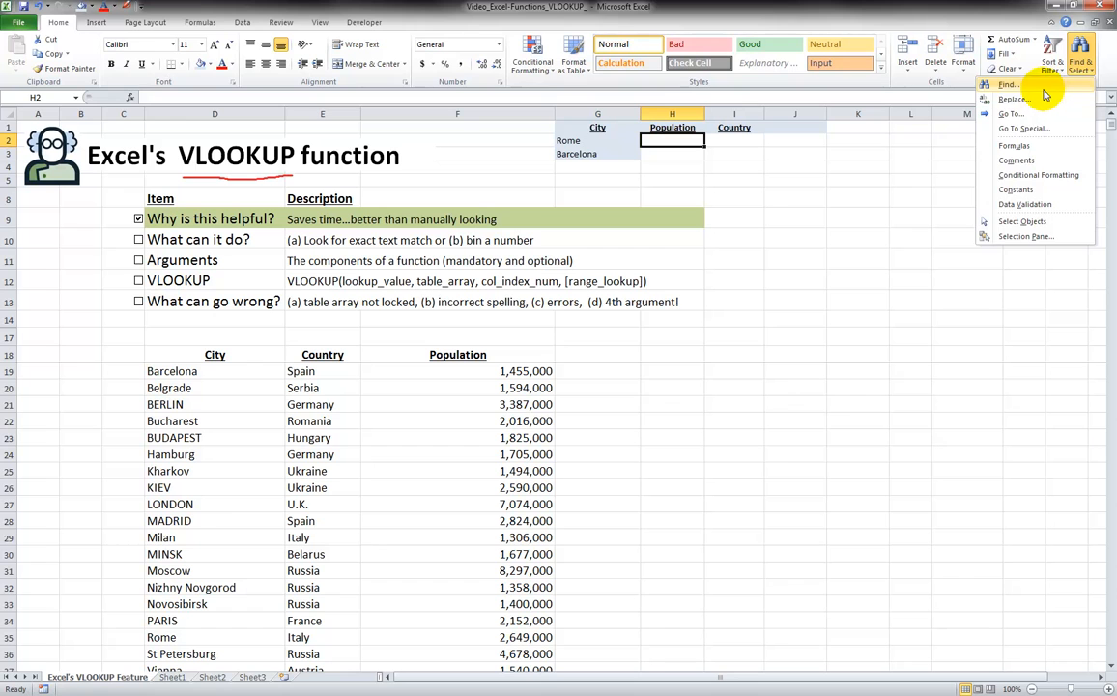
pyautogui.click(676, 159)
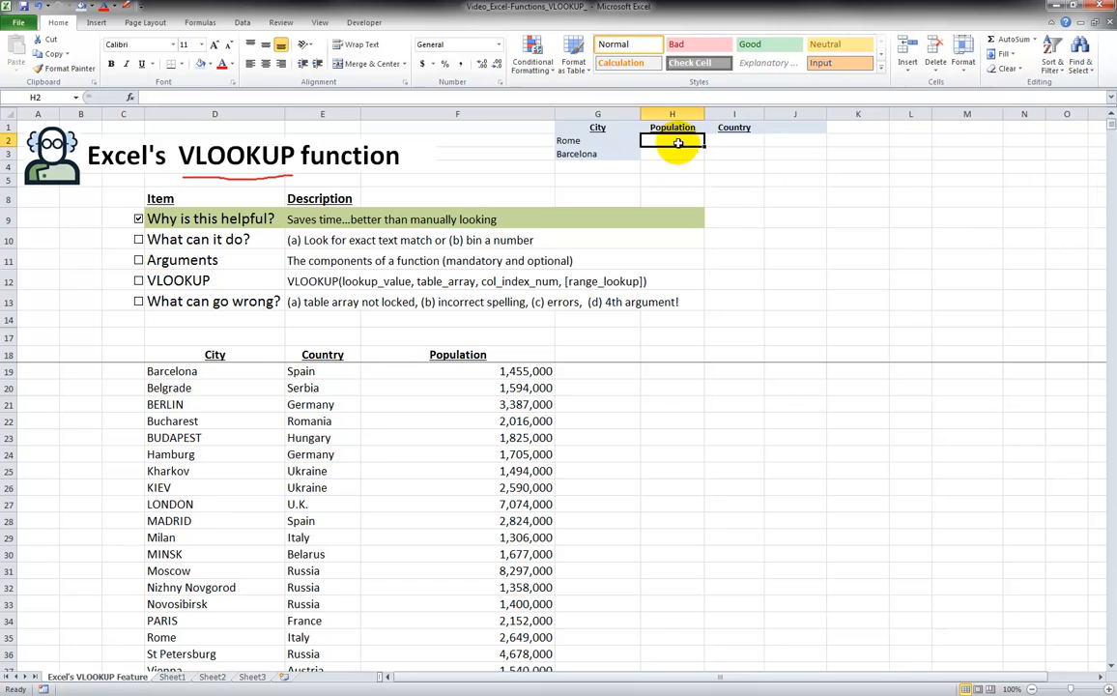
pyautogui.click(591, 141)
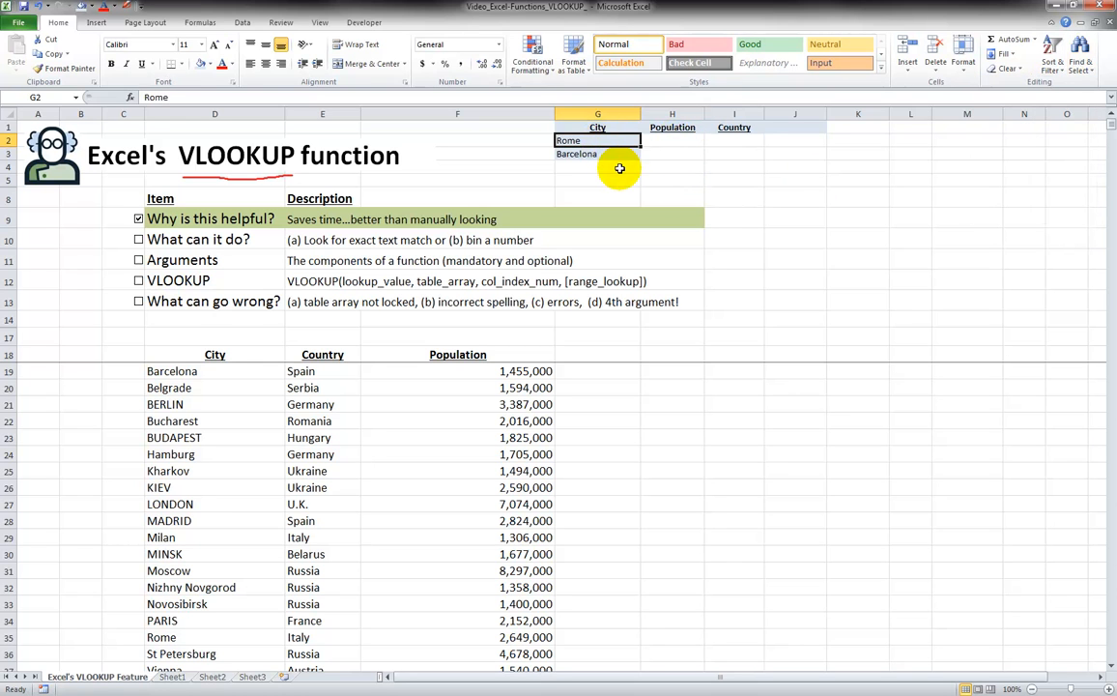
pyautogui.click(609, 154)
pyautogui.click(610, 140)
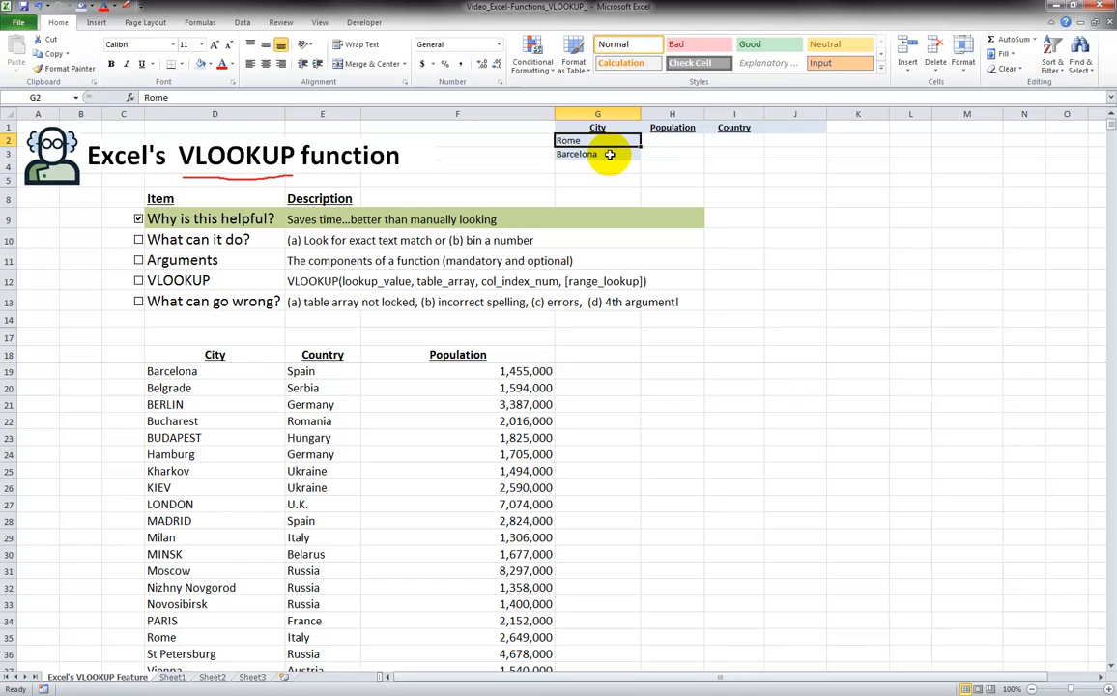
pyautogui.click(609, 154)
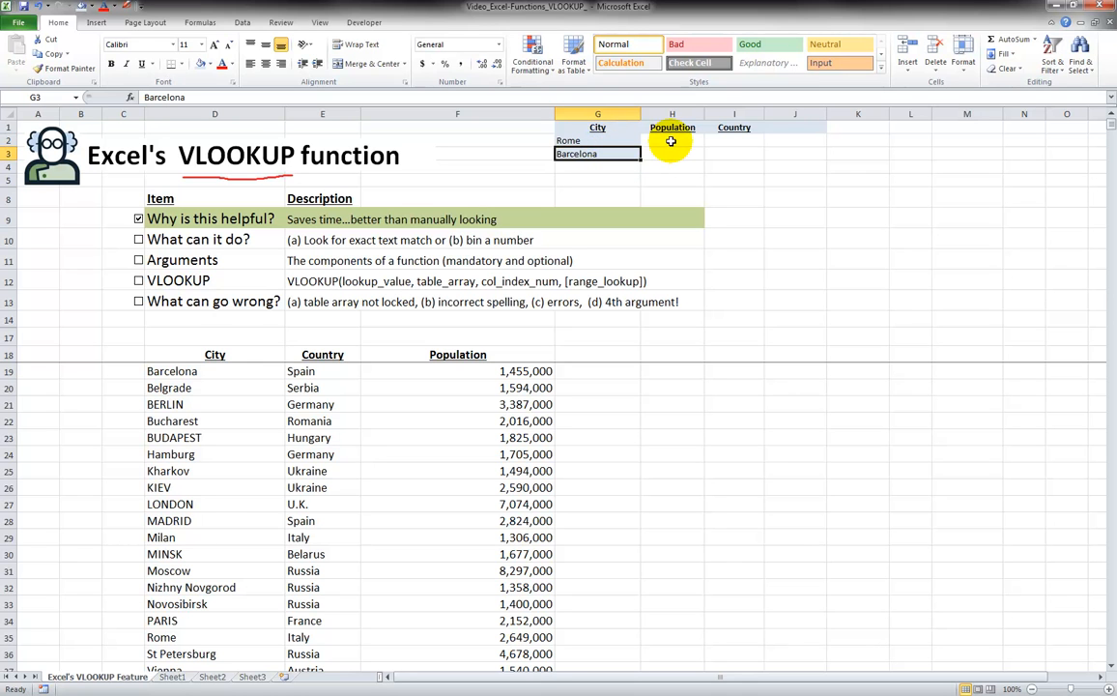
# - Copy Rome's population from the city table into cell H2
pyautogui.click(671, 142)
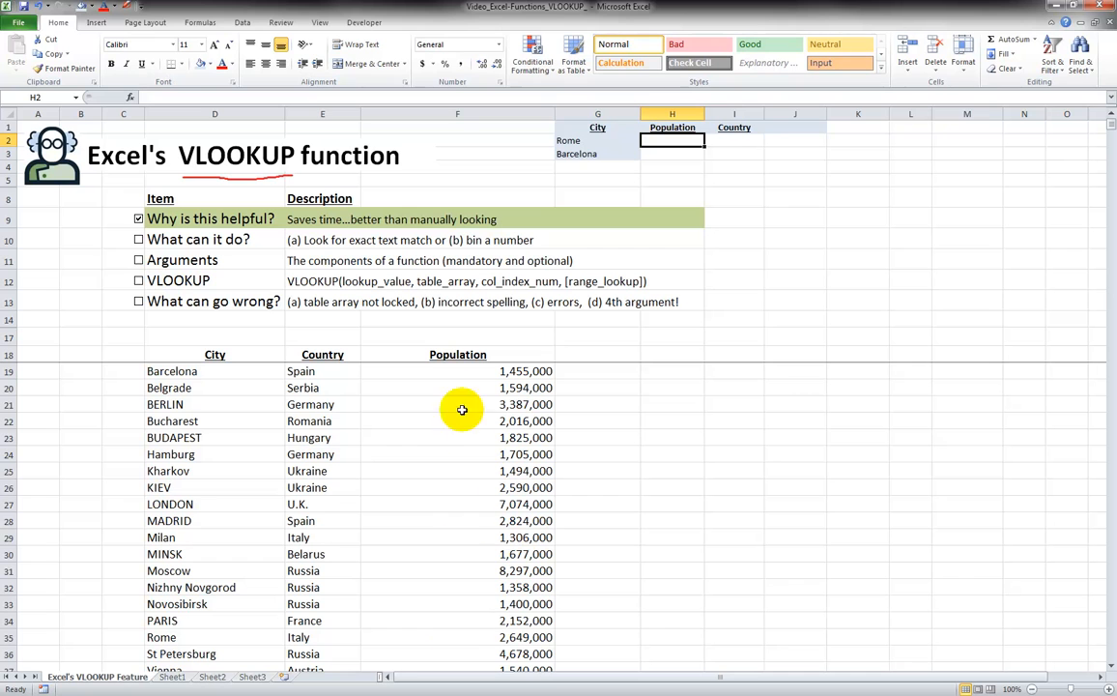
pyautogui.click(519, 633)
pyautogui.hotkey('ctrl', 'c')
pyautogui.click(677, 153)
pyautogui.click(684, 141)
pyautogui.hotkey('ctrl', 'v')
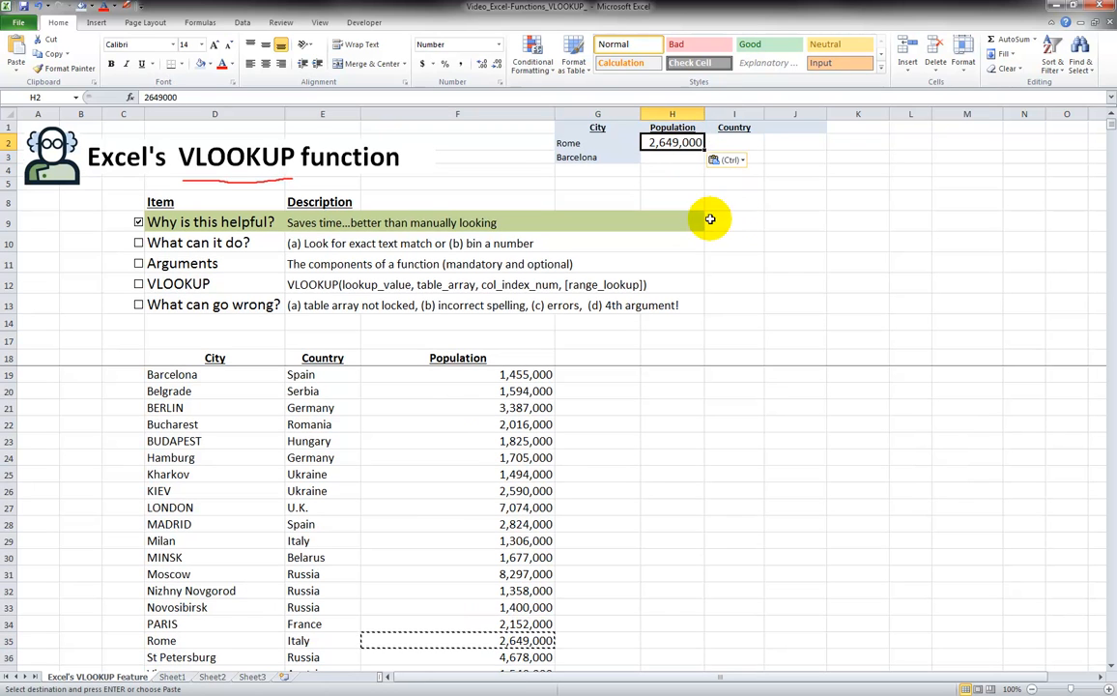
pyautogui.press('Escape')
# - Copy Rome's country from the city table into cell I2
pyautogui.click(300, 640)
pyautogui.hotkey('ctrl', 'c')
pyautogui.click(732, 142)
pyautogui.hotkey('ctrl', 'v')
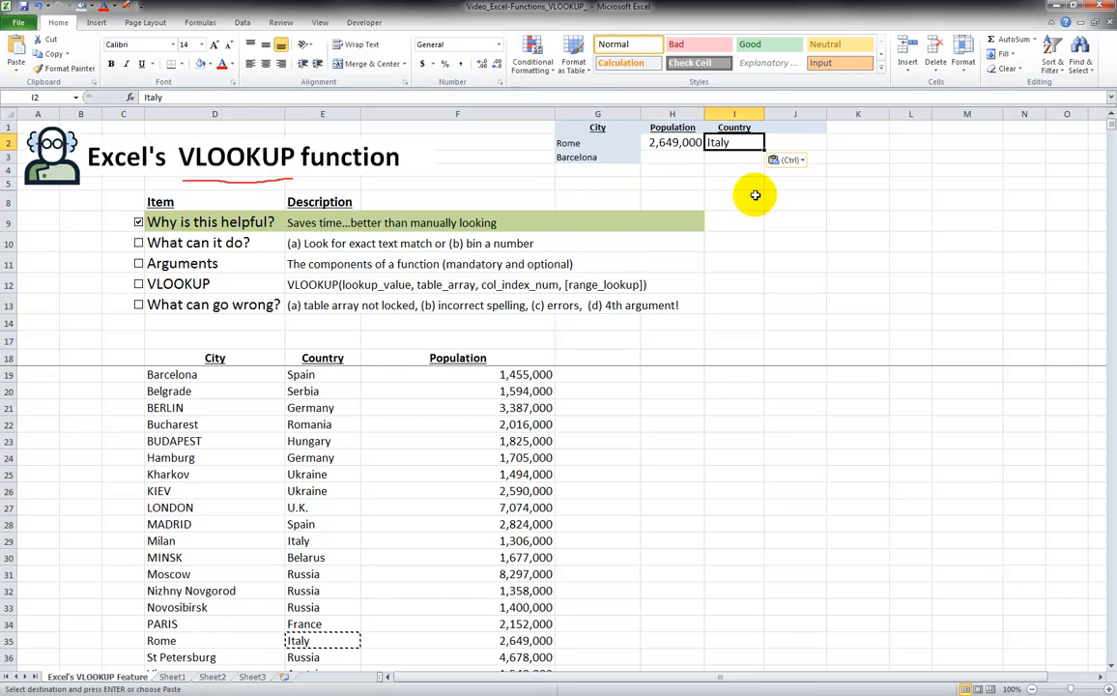
pyautogui.press('Escape')
# - Copy Barcelona's population from the city table into cell H3
pyautogui.click(575, 157)
pyautogui.click(657, 156)
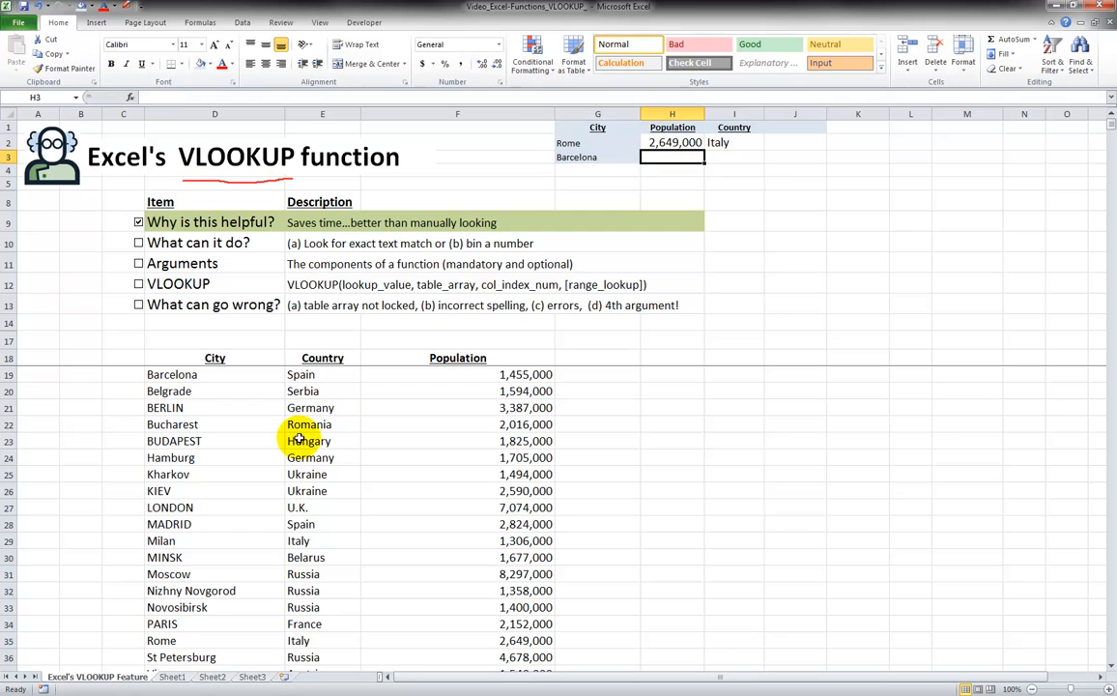
pyautogui.click(440, 378)
pyautogui.hotkey('ctrl', 'c')
pyautogui.click(673, 158)
pyautogui.hotkey('ctrl', 'v')
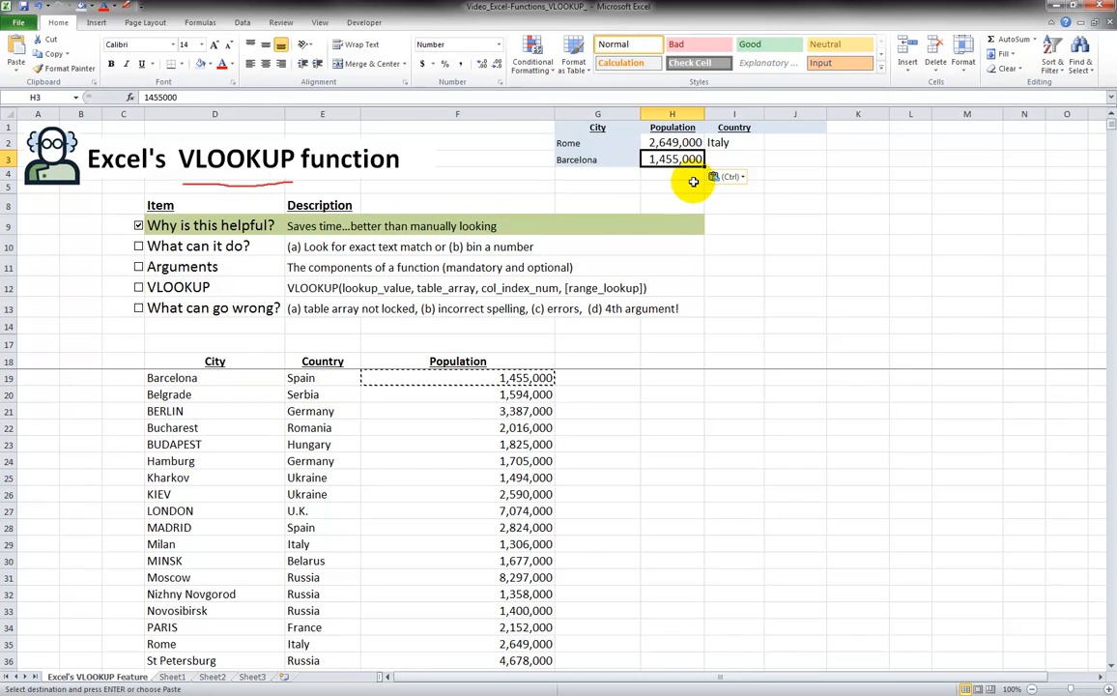
pyautogui.press('Escape')
# - Copy Barcelona's country from the city table into cell I3
pyautogui.click(725, 159)
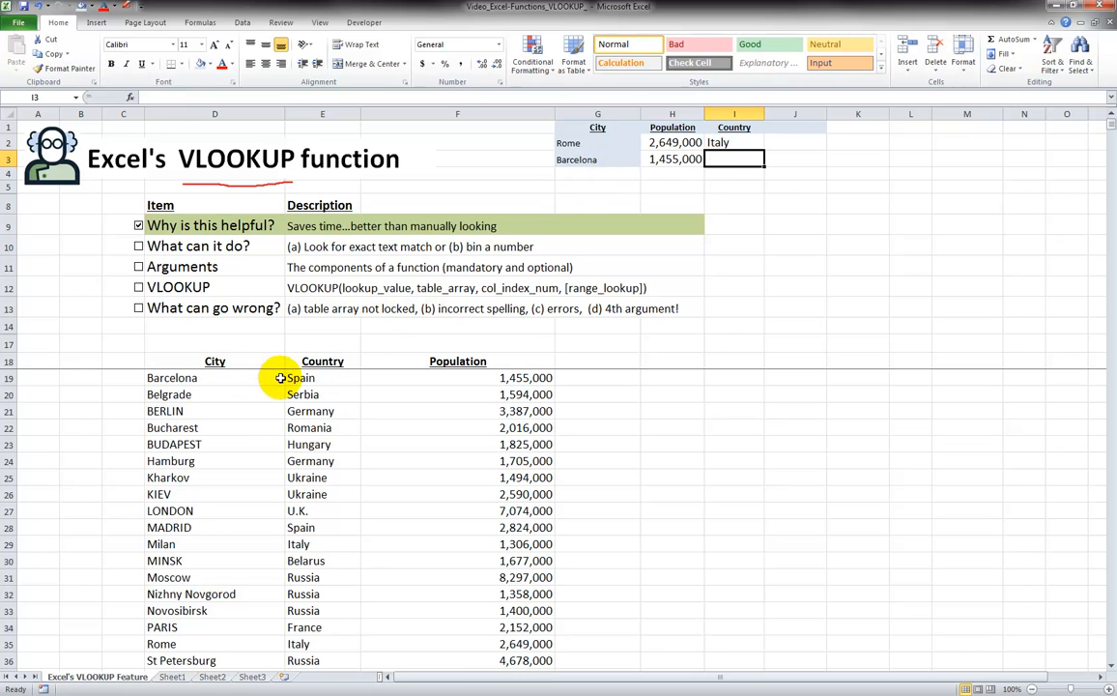
pyautogui.click(304, 379)
pyautogui.hotkey('ctrl', 'c')
pyautogui.click(727, 159)
pyautogui.hotkey('ctrl', 'v')
pyautogui.press('Escape')
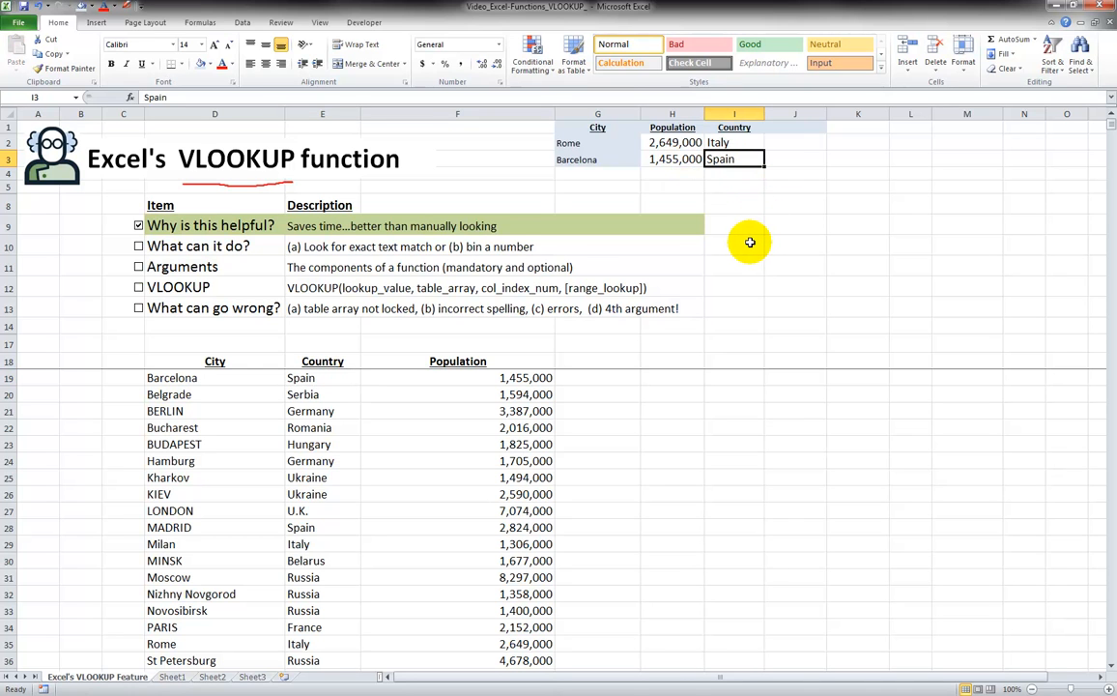
# - Set Barcelona's population in cell F19 of the city table to 2000000
pyautogui.click(507, 377)
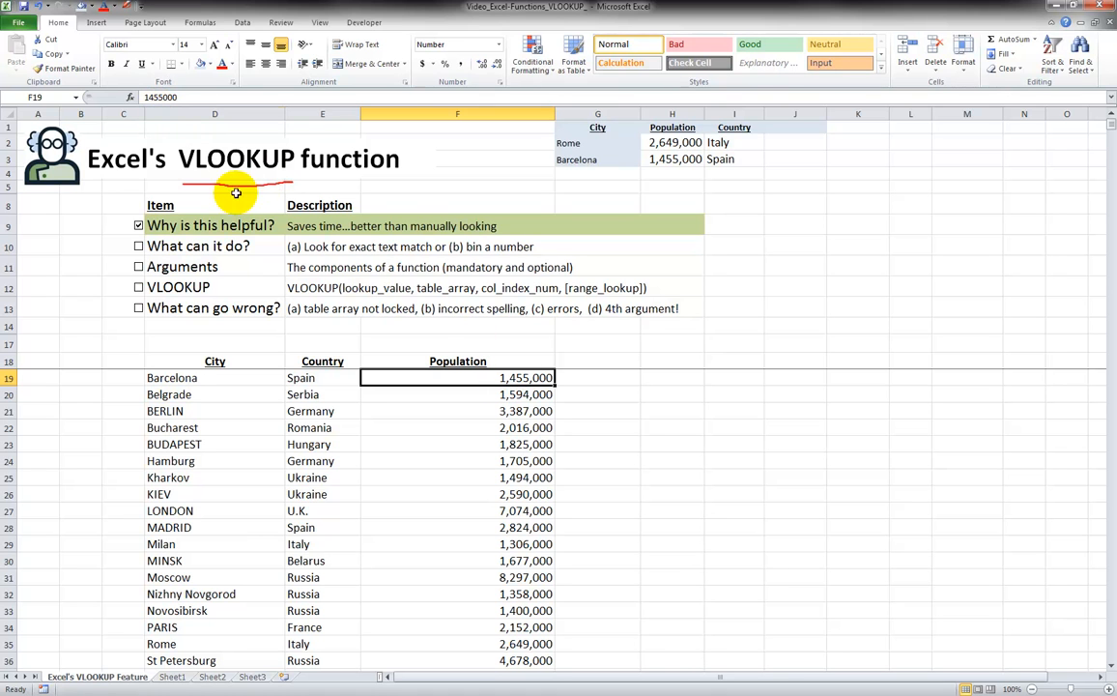
pyautogui.write('2000000')
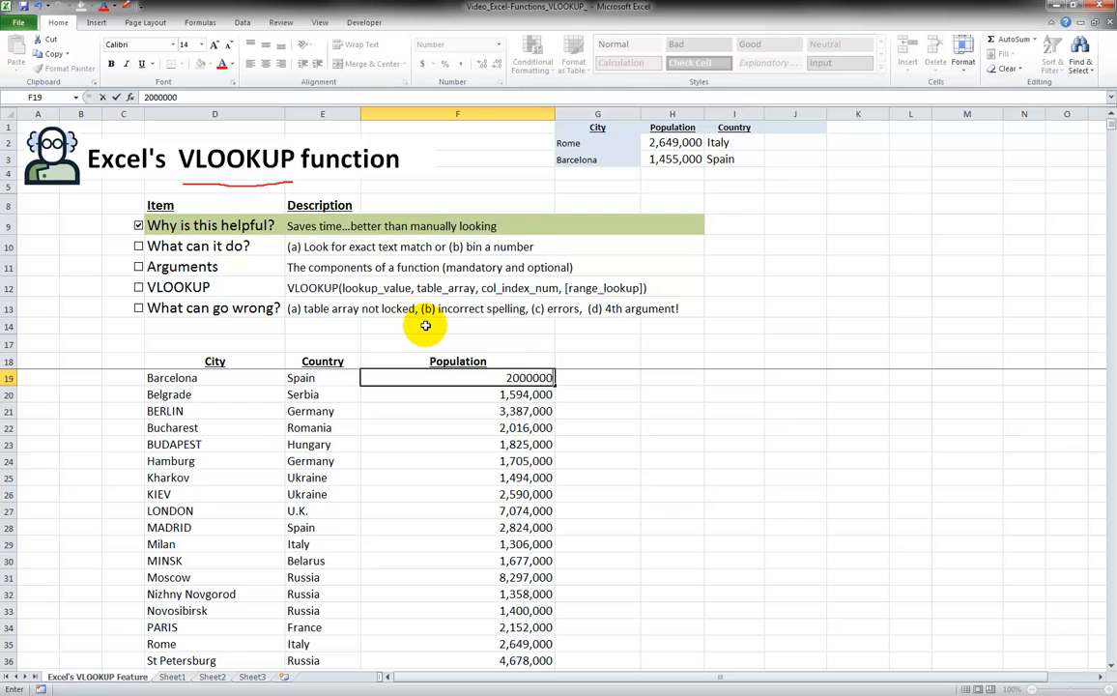
pyautogui.press('Return')
pyautogui.press('Up')
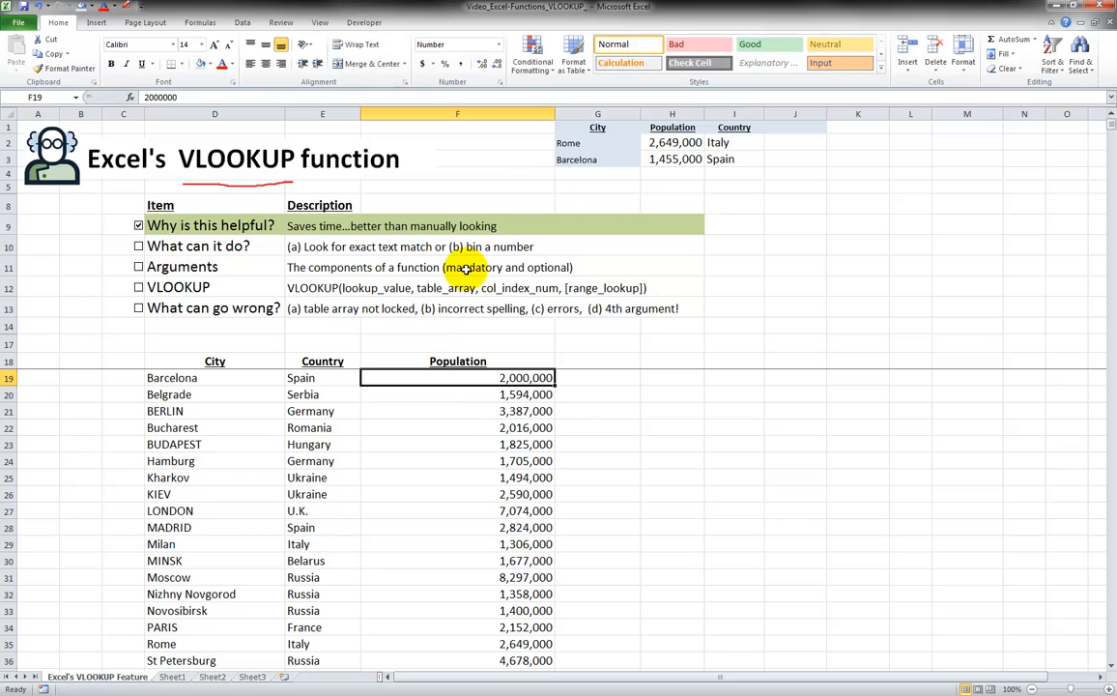
# - Replace Barcelona's population in cell H3 with a copy of the updated figure from the city table
pyautogui.click(662, 143)
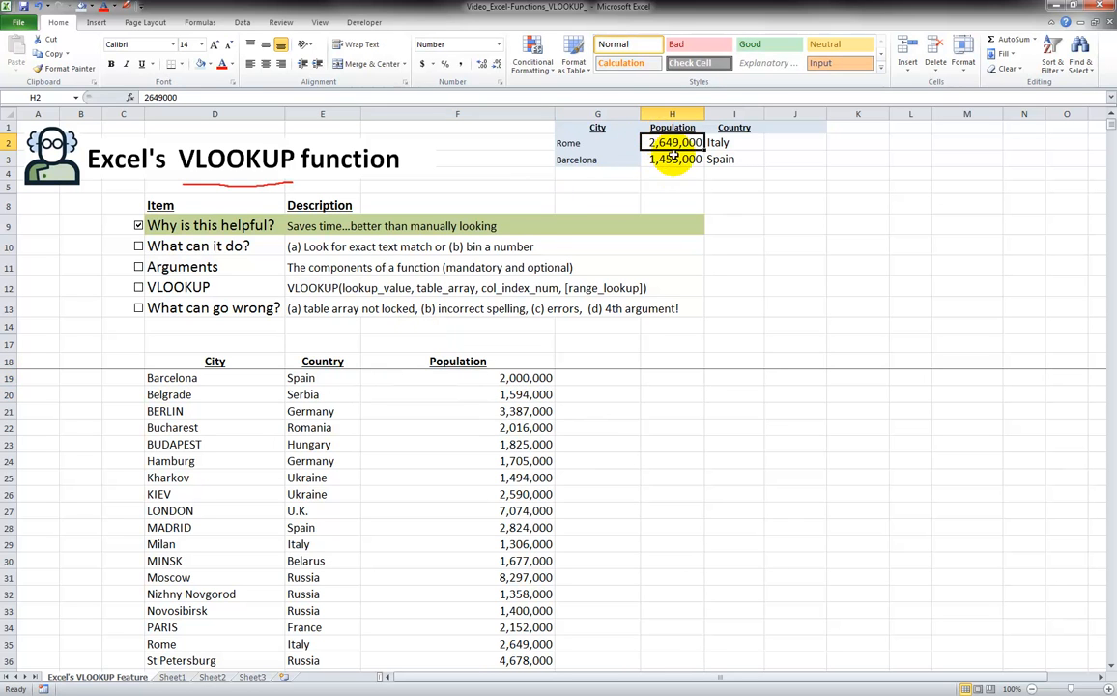
pyautogui.click(653, 160)
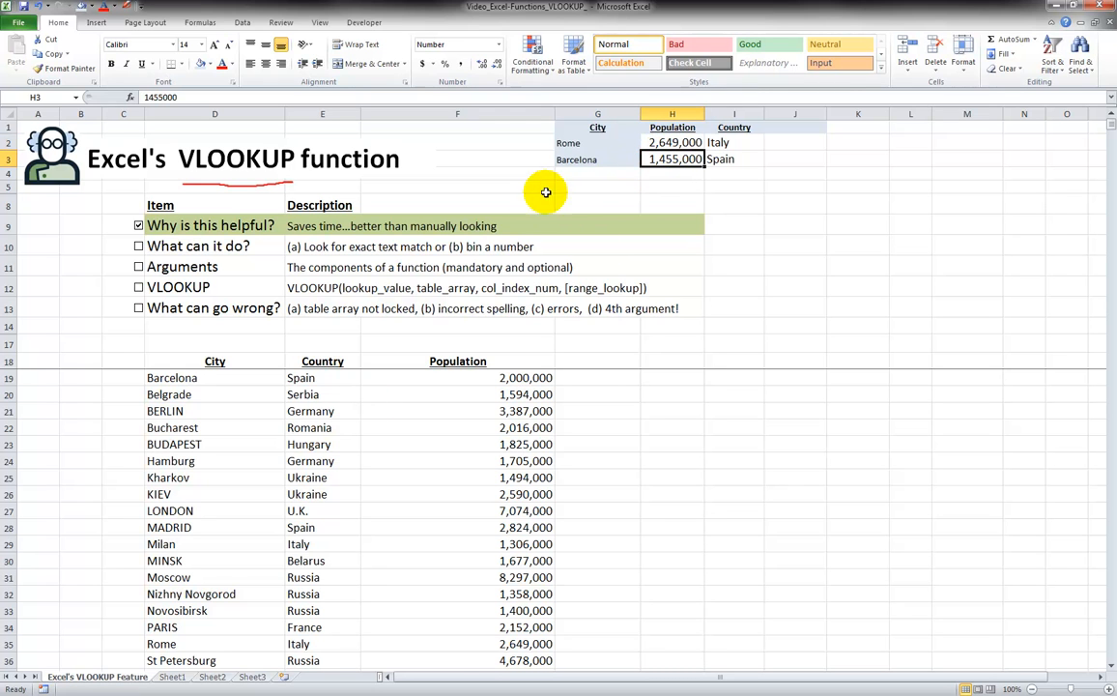
pyautogui.click(155, 378)
pyautogui.click(439, 377)
pyautogui.hotkey('ctrl', 'c')
pyautogui.click(653, 162)
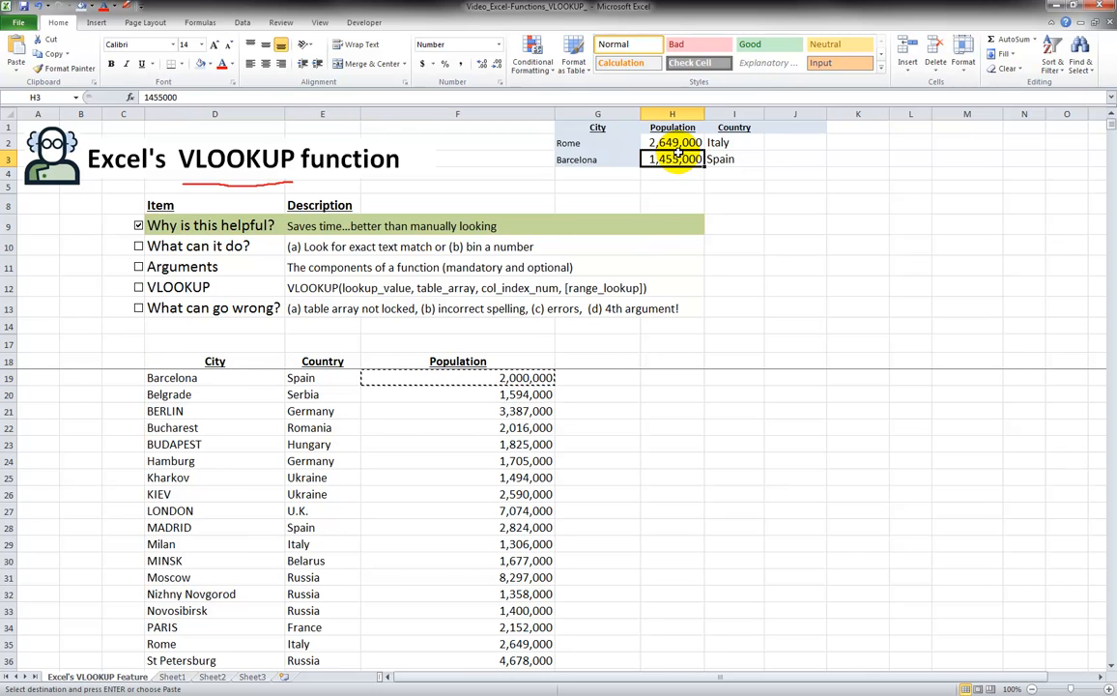
pyautogui.hotkey('ctrl', 'v')
pyautogui.press('Escape')
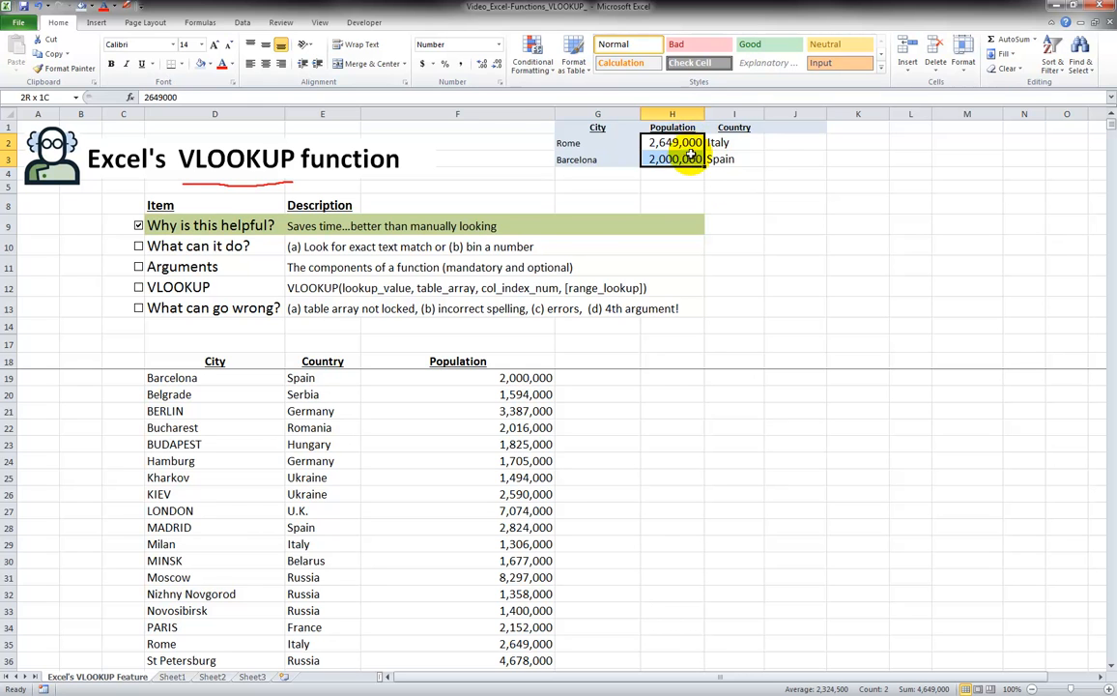
# - Clear the contents of the population and country cells H2:I3 for Rome and Barcelona
pyautogui.moveTo(675, 145); pyautogui.dragTo(737, 158)
pyautogui.rightClick(687, 142)
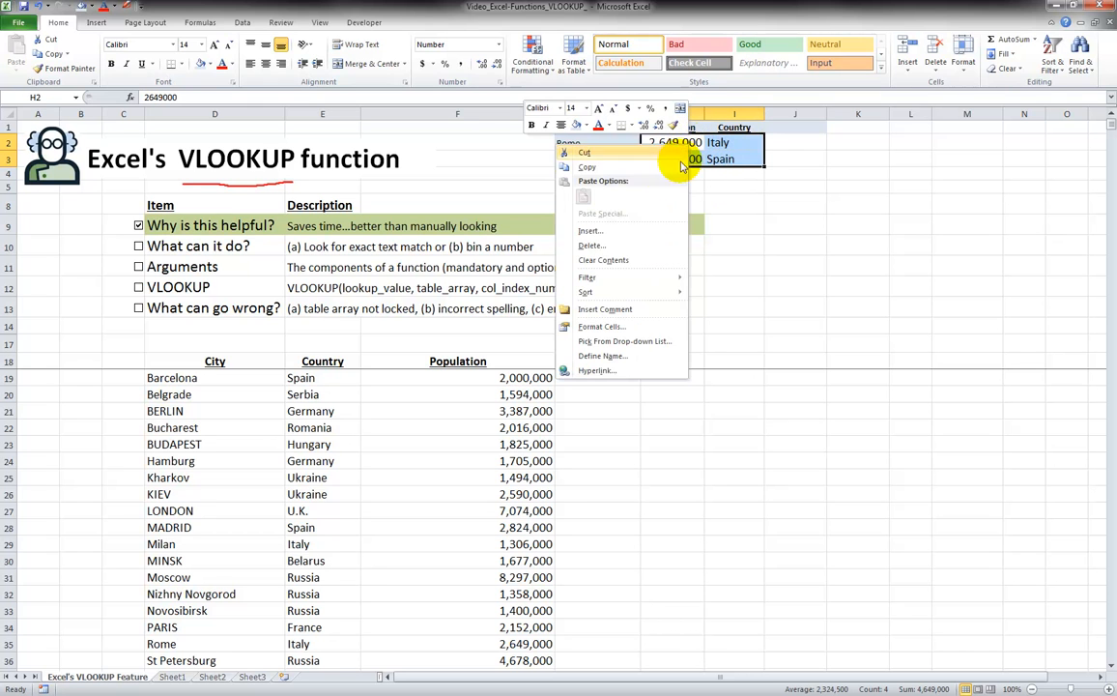
pyautogui.click(646, 256)
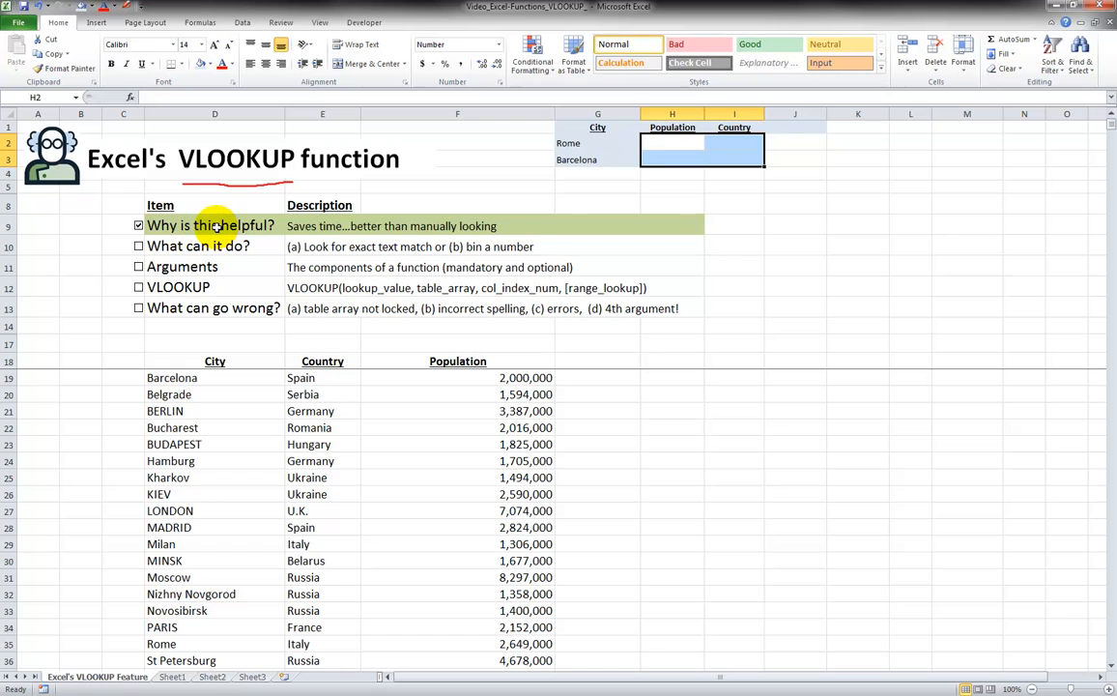
# - Tick the checklist item "What can it do?"
pyautogui.click(139, 247)
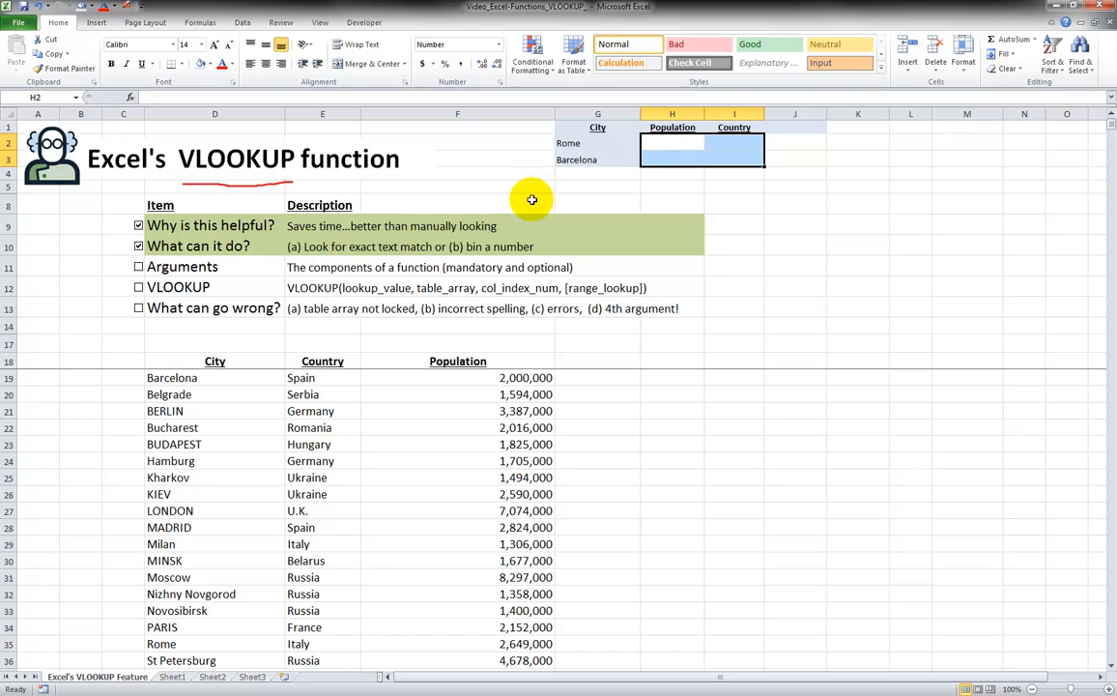
pyautogui.click(655, 144)
pyautogui.click(590, 143)
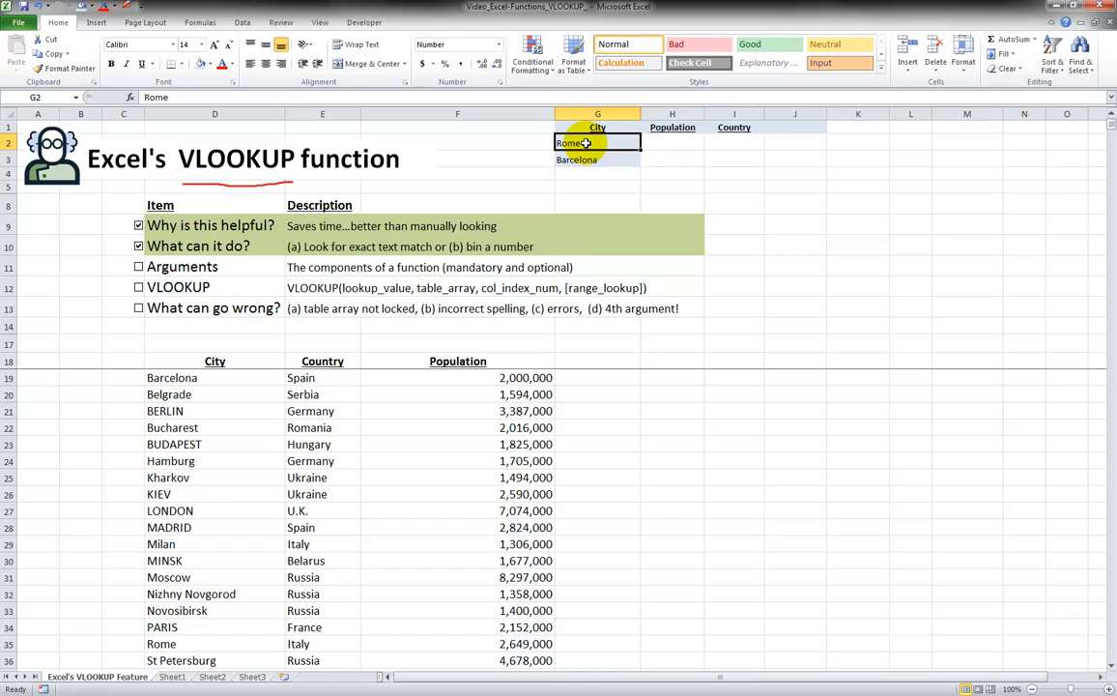
pyautogui.click(667, 143)
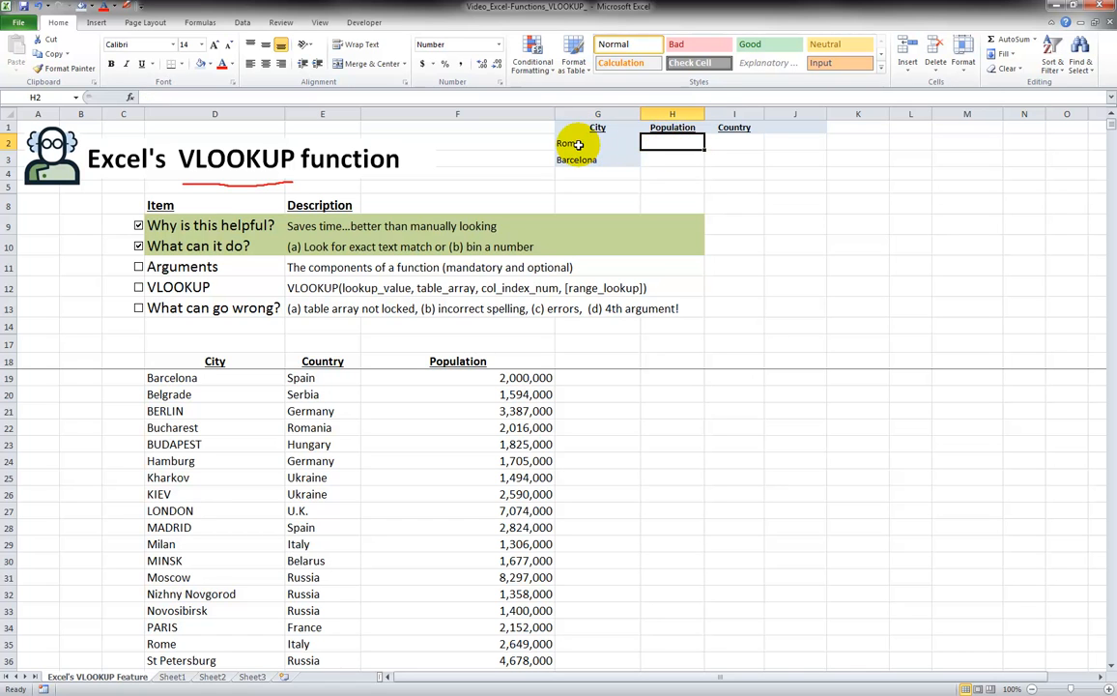
pyautogui.click(665, 158)
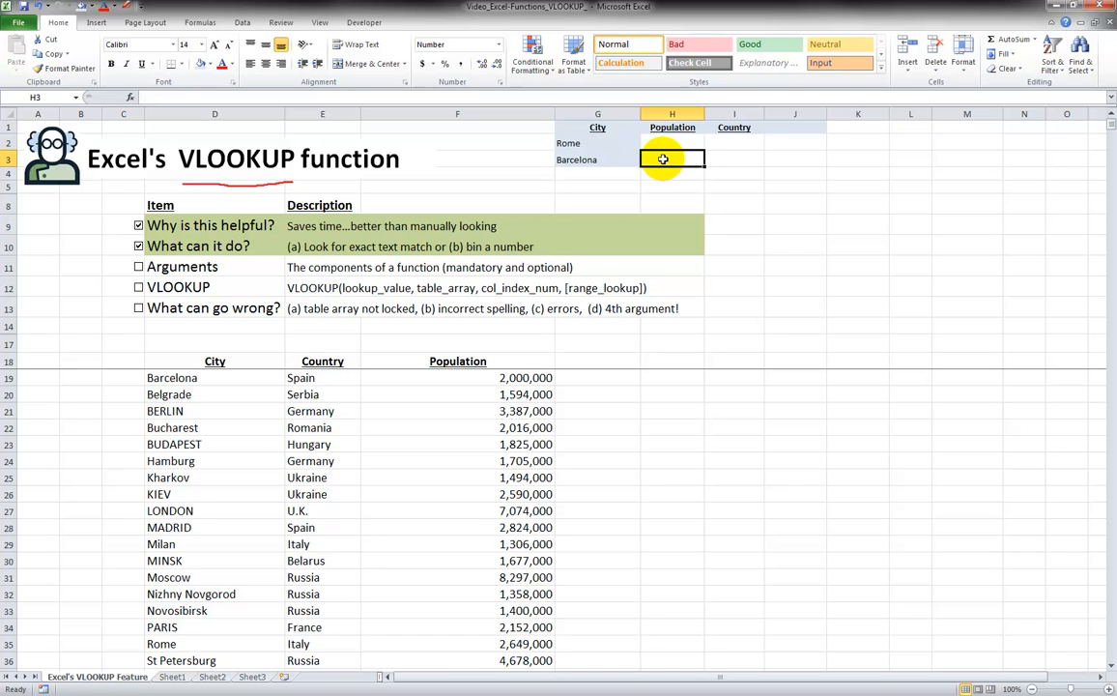
pyautogui.click(665, 127)
pyautogui.click(667, 158)
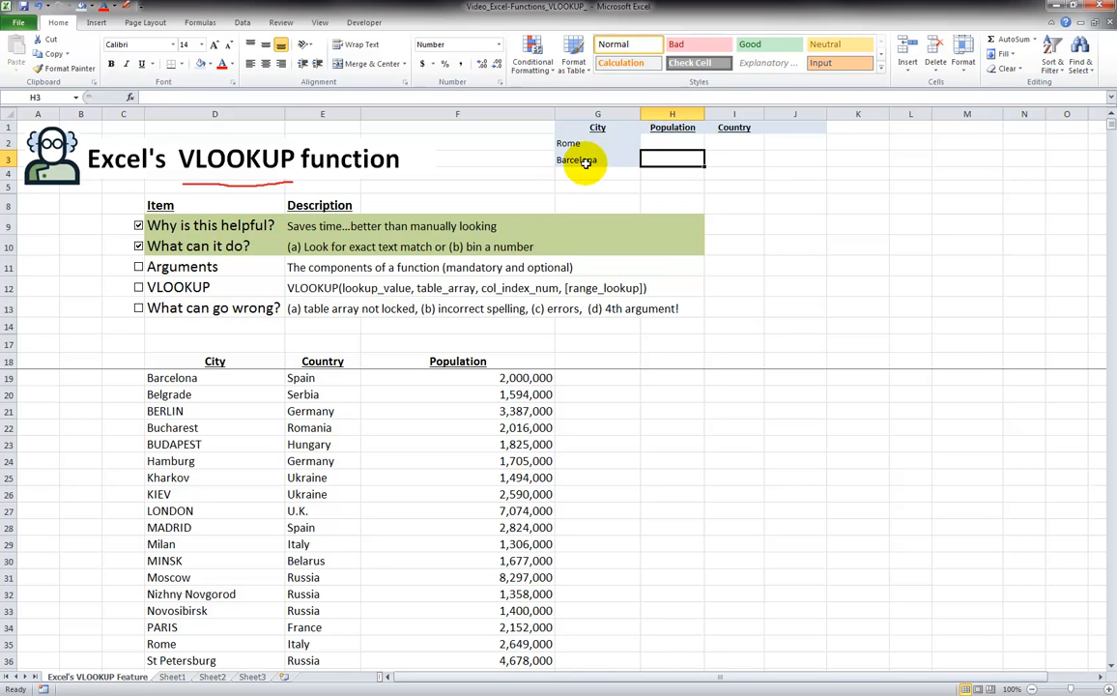
pyautogui.click(576, 161)
pyautogui.click(657, 157)
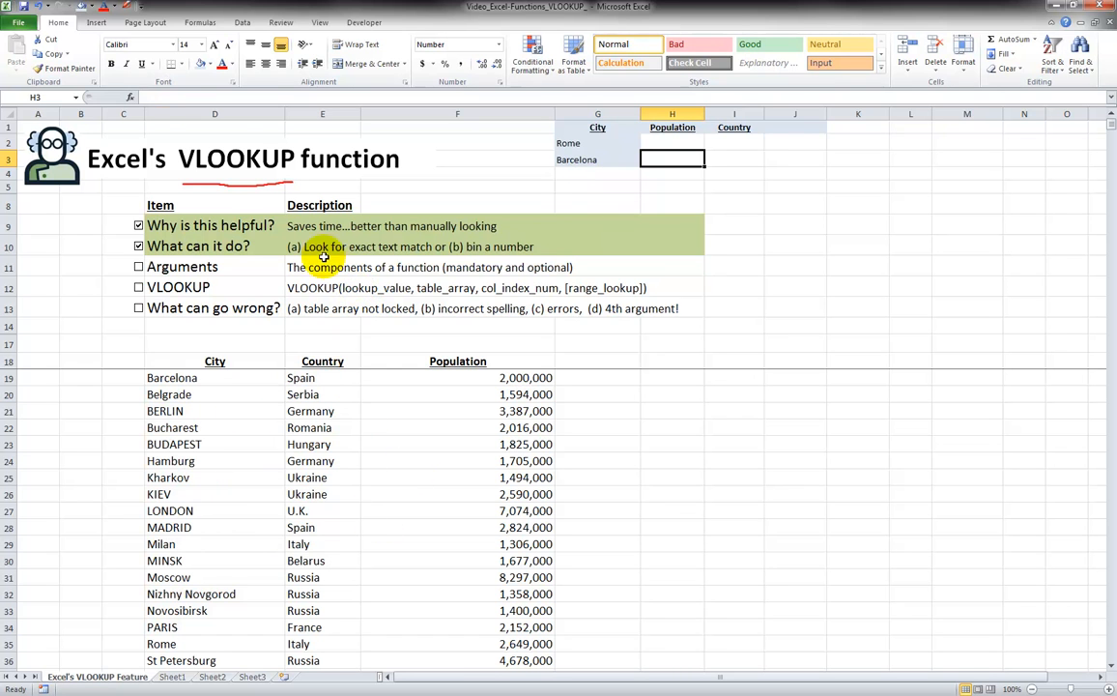
# - Using the red ink pen, strike through "(b) bin a number" and underline "(a) Look for exact text match" in row 10
pyautogui.click(105, 6)
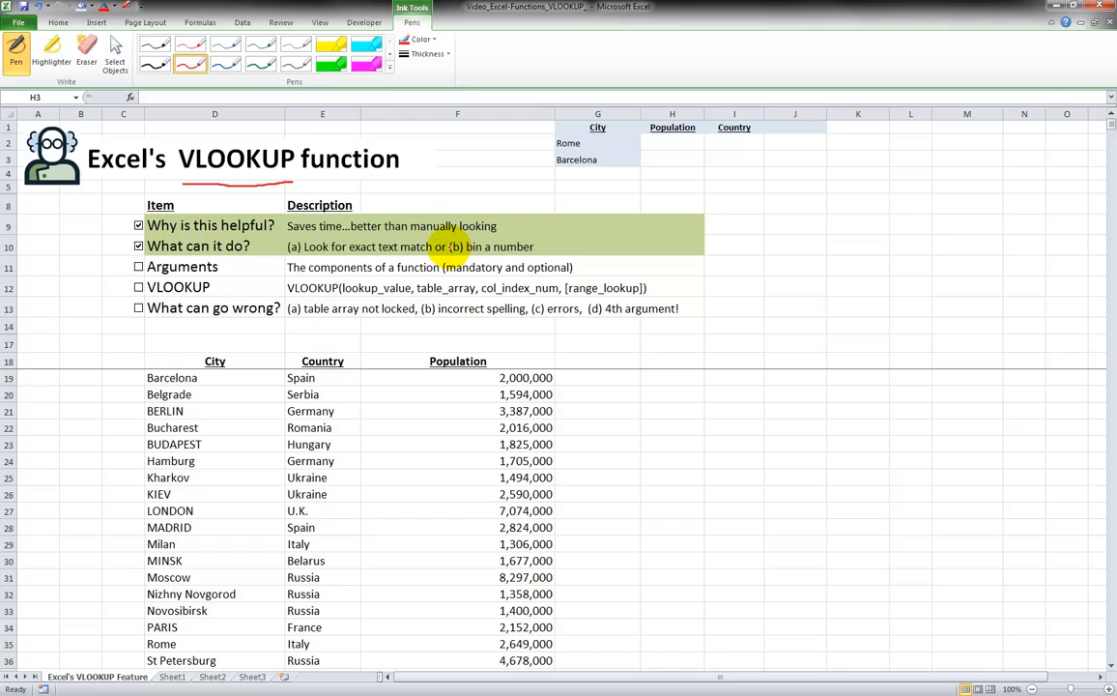
pyautogui.moveTo(451, 247); pyautogui.dragTo(482, 248)
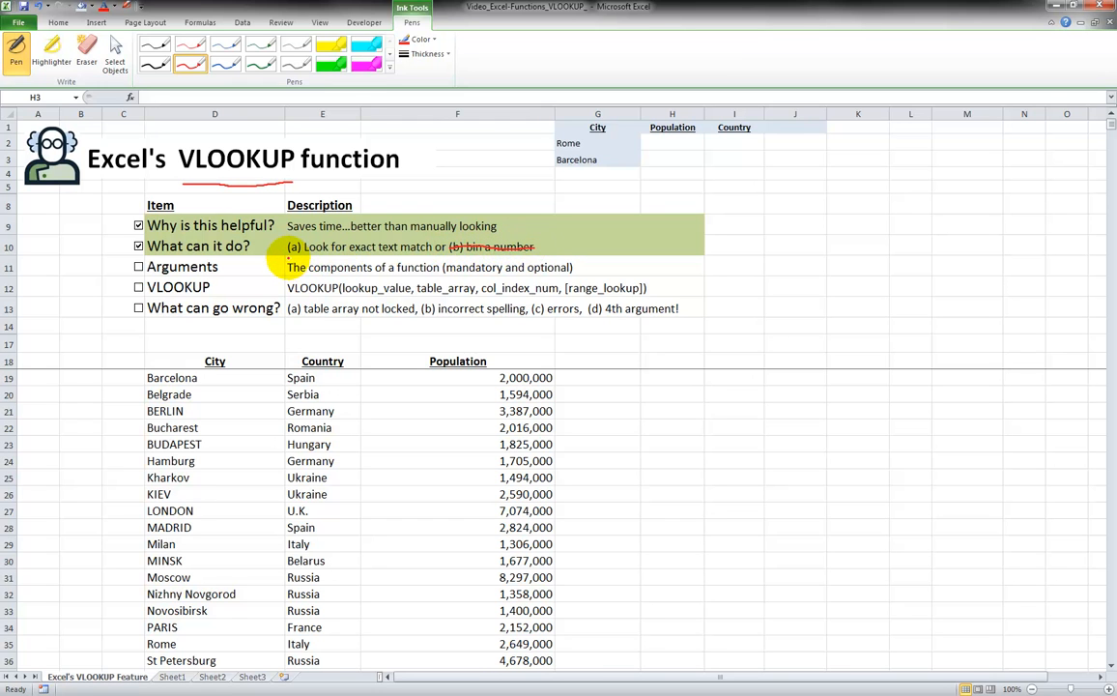
pyautogui.moveTo(290, 254); pyautogui.dragTo(414, 254)
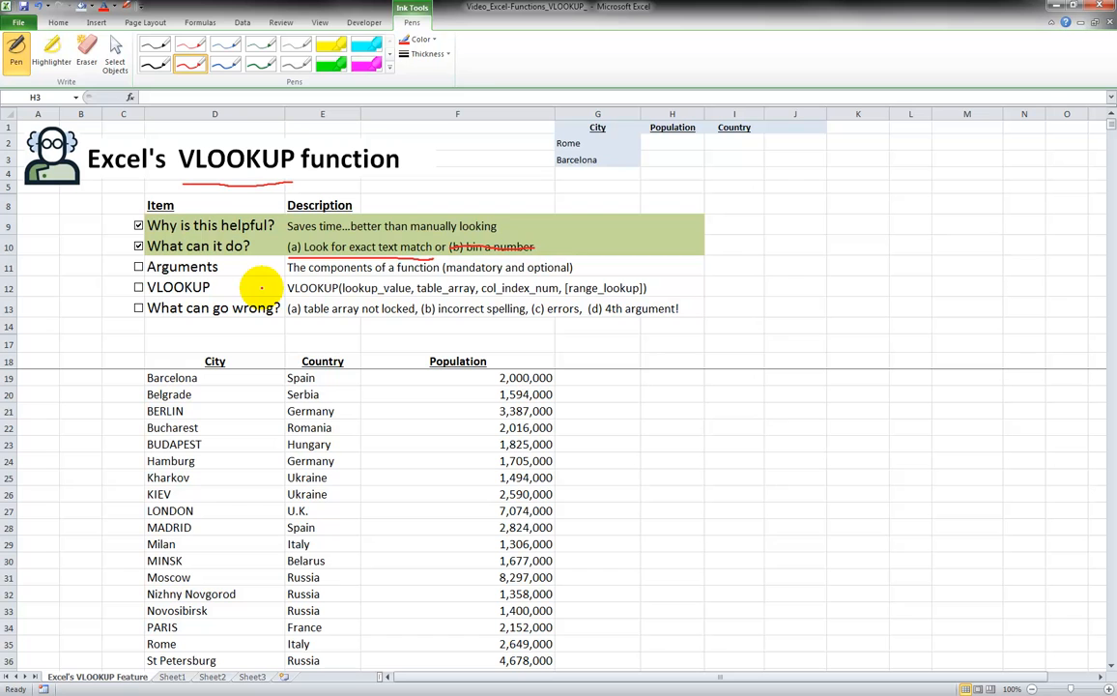
pyautogui.click(55, 23)
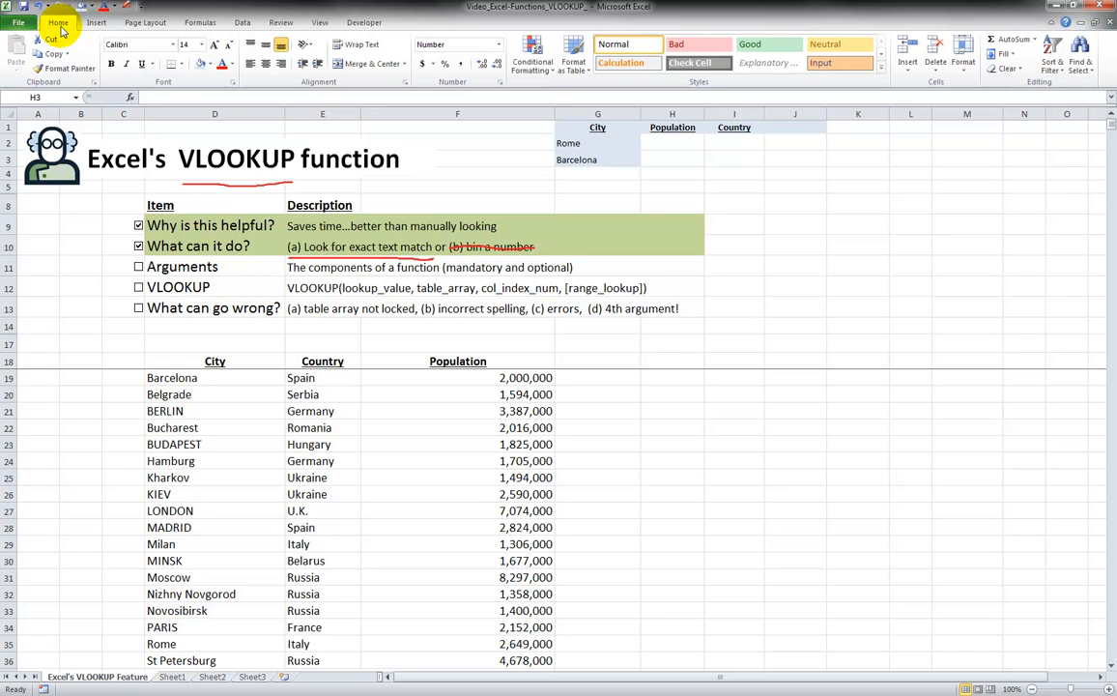
# - Tick the checklist item "Arguments"
pyautogui.click(138, 267)
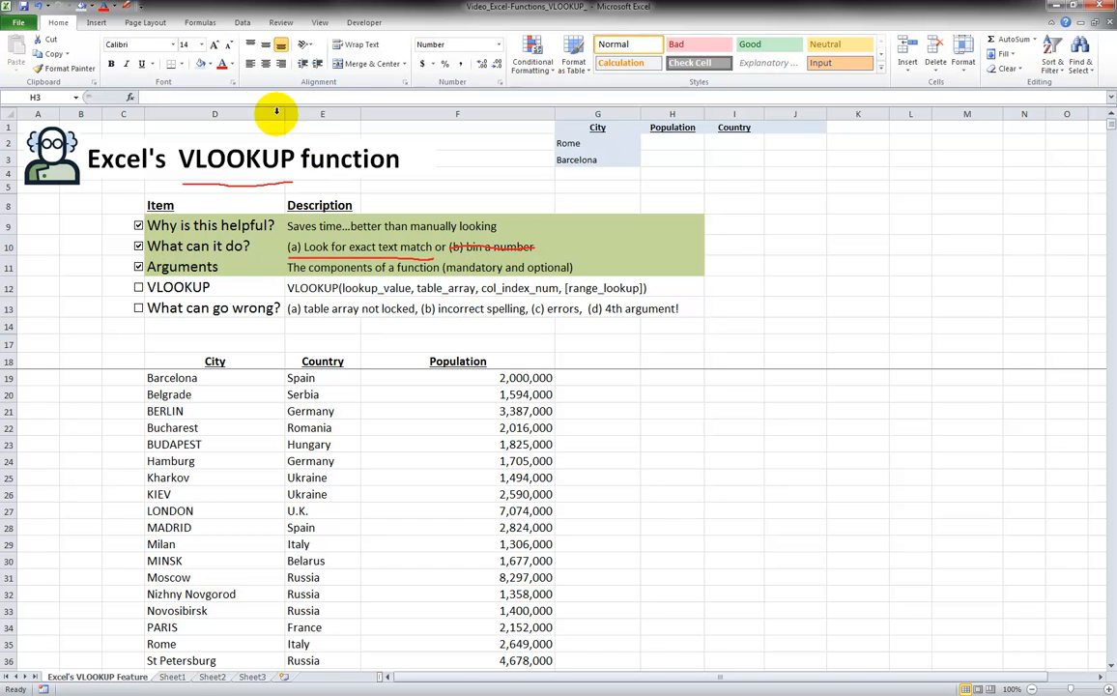
# - Underline "mandatory" and "optional" in row 11 with the red ink pen and tick the checklist item "VLOOKUP"
pyautogui.click(127, 8)
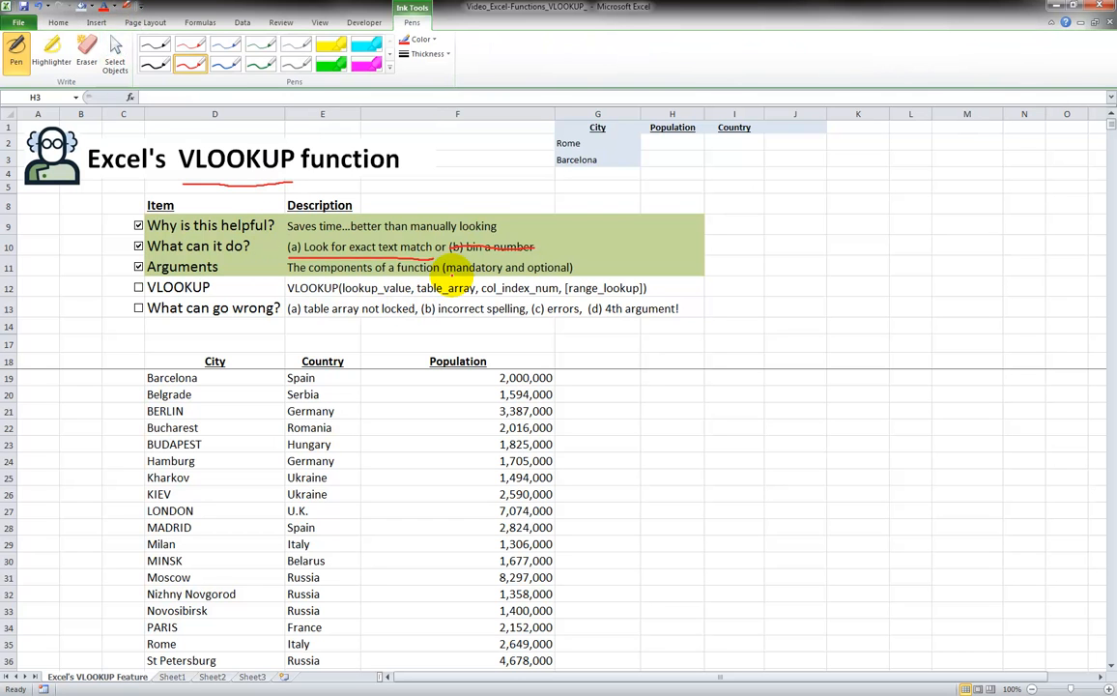
pyautogui.moveTo(449, 276); pyautogui.dragTo(557, 275)
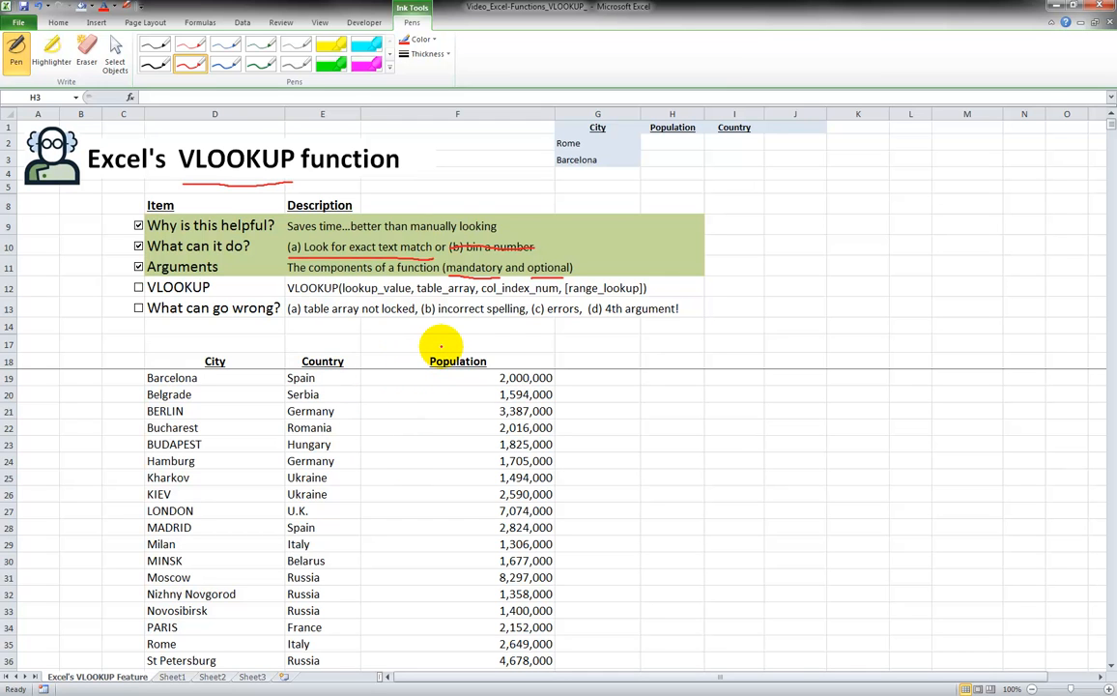
pyautogui.click(58, 22)
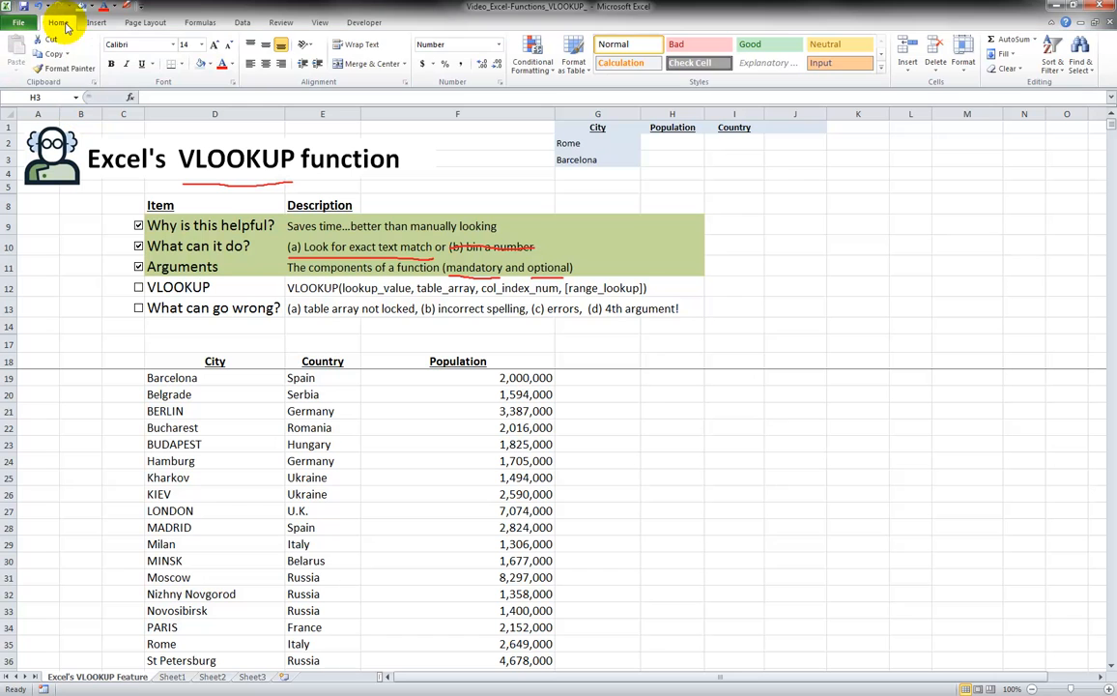
pyautogui.click(140, 288)
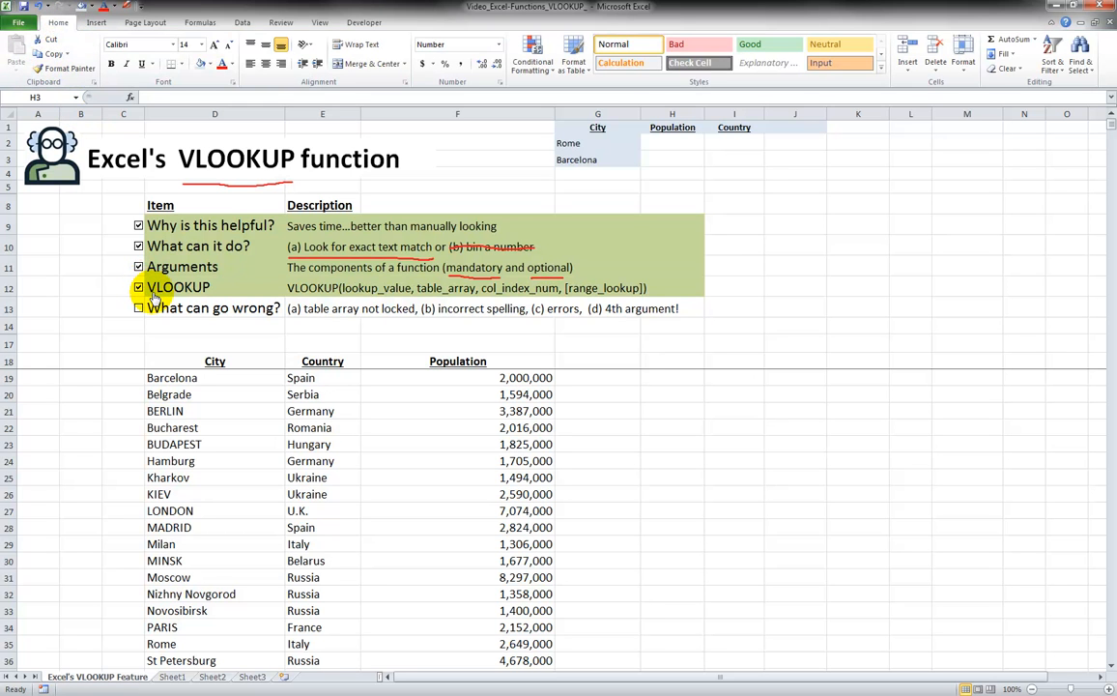
# - In red ink, handwrite "what" below lookup_value and underline lookup_value as well as the cities Rome and Barcelona in G2:G3
pyautogui.click(116, 10)
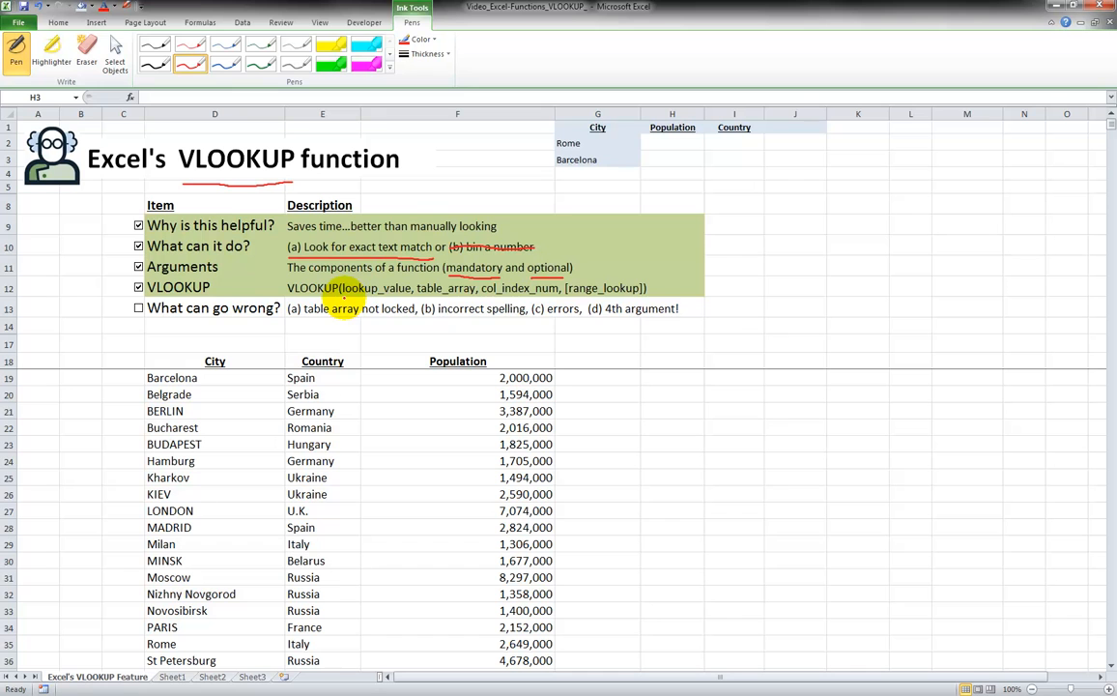
pyautogui.moveTo(358, 298); pyautogui.dragTo(411, 297)
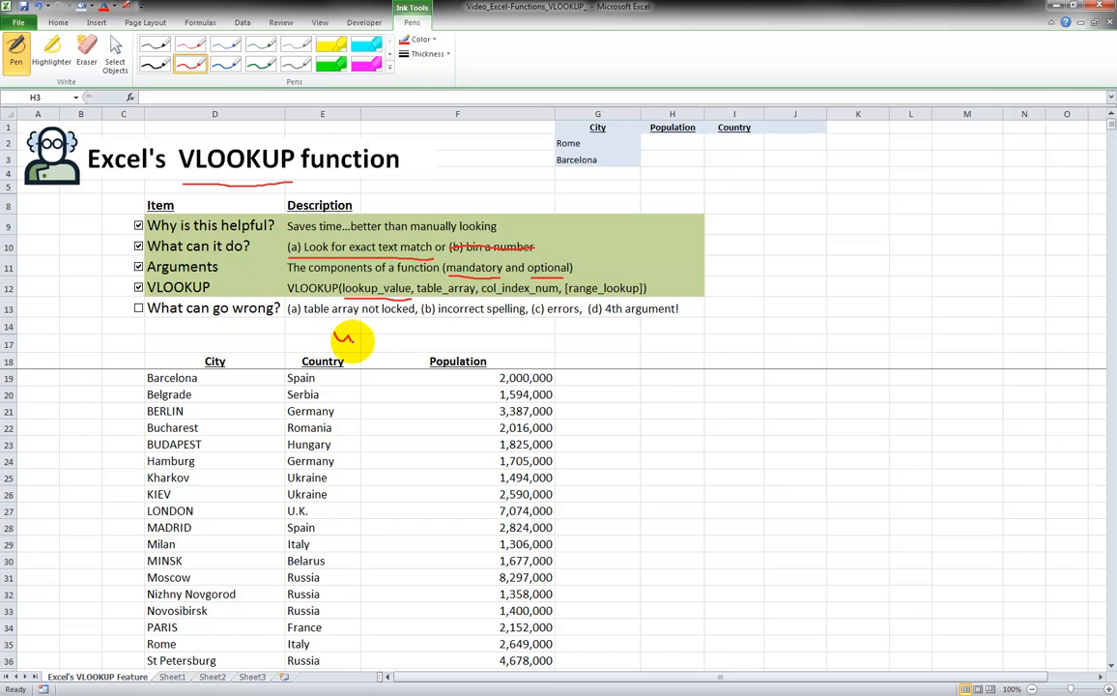
pyautogui.moveTo(371, 324); pyautogui.dragTo(364, 343)
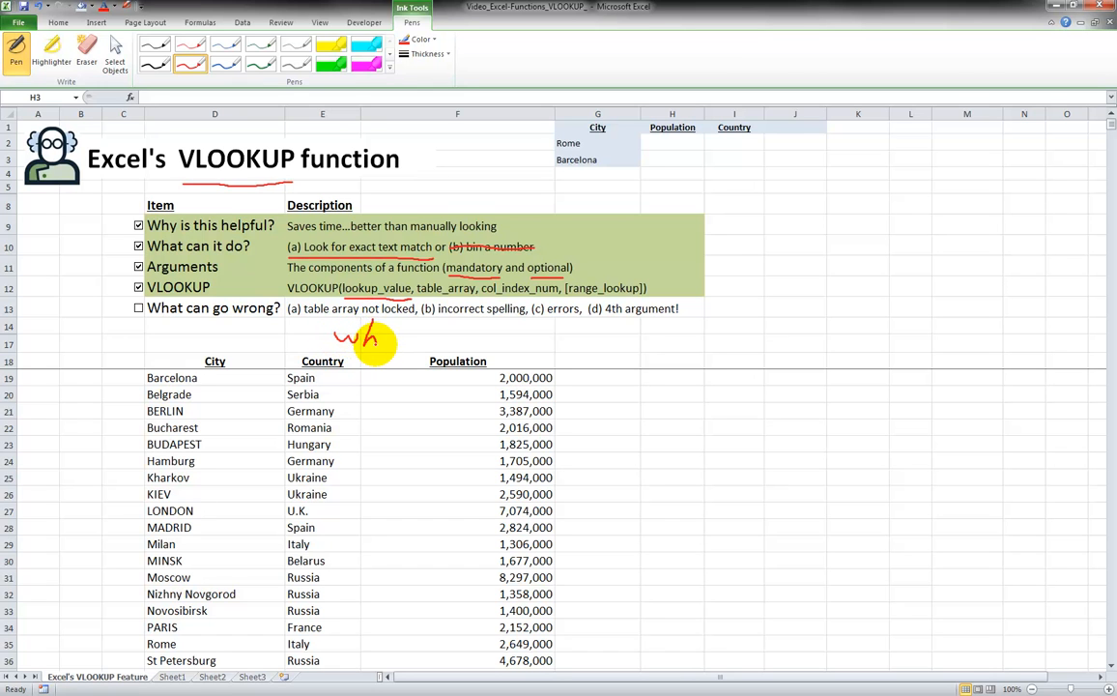
pyautogui.press('Escape')
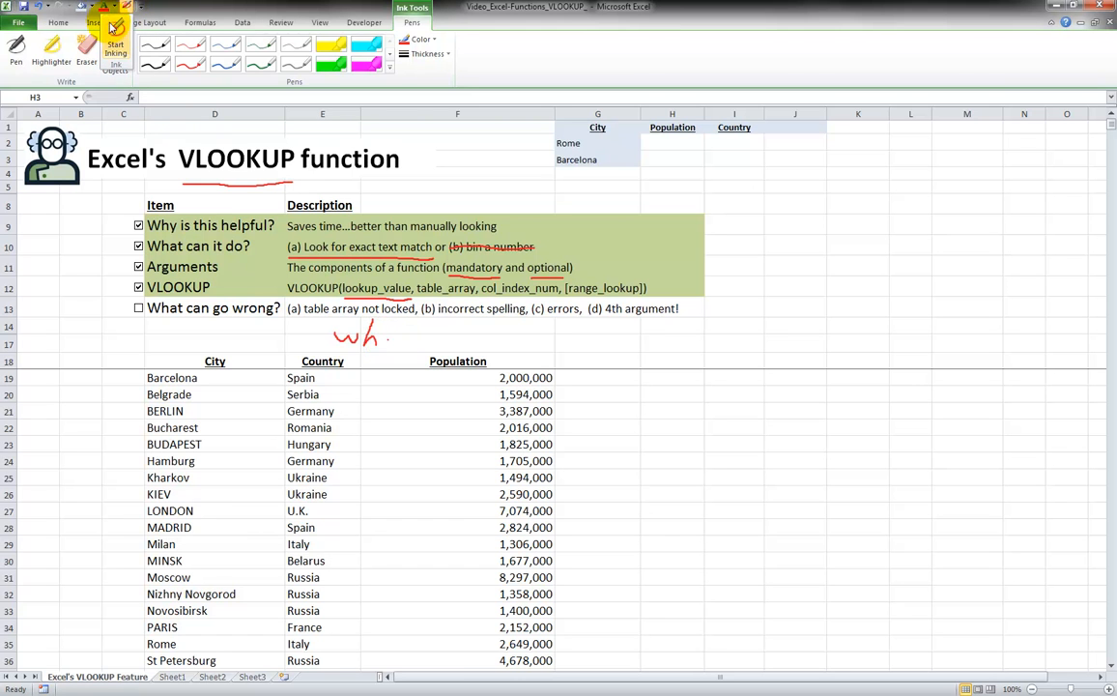
pyautogui.click(113, 30)
pyautogui.moveTo(366, 331); pyautogui.dragTo(386, 338)
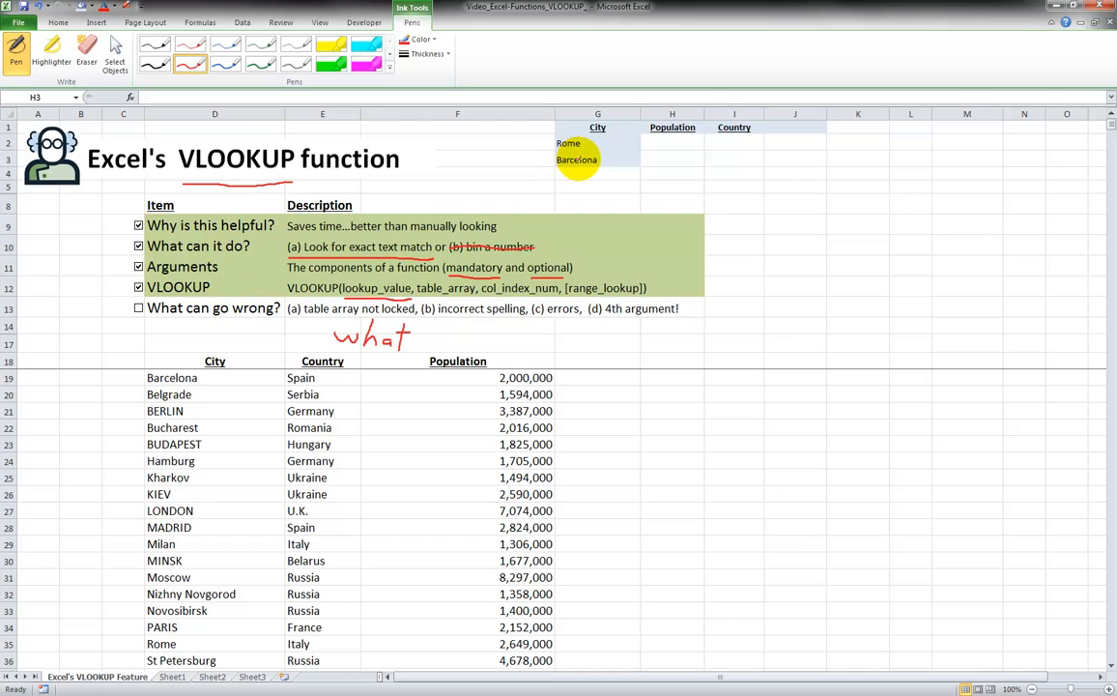
pyautogui.moveTo(558, 148)
pyautogui.mouseDown()
pyautogui.moveTo(580, 147)
pyautogui.moveTo(572, 171)
pyautogui.moveTo(598, 171)
pyautogui.mouseUp()
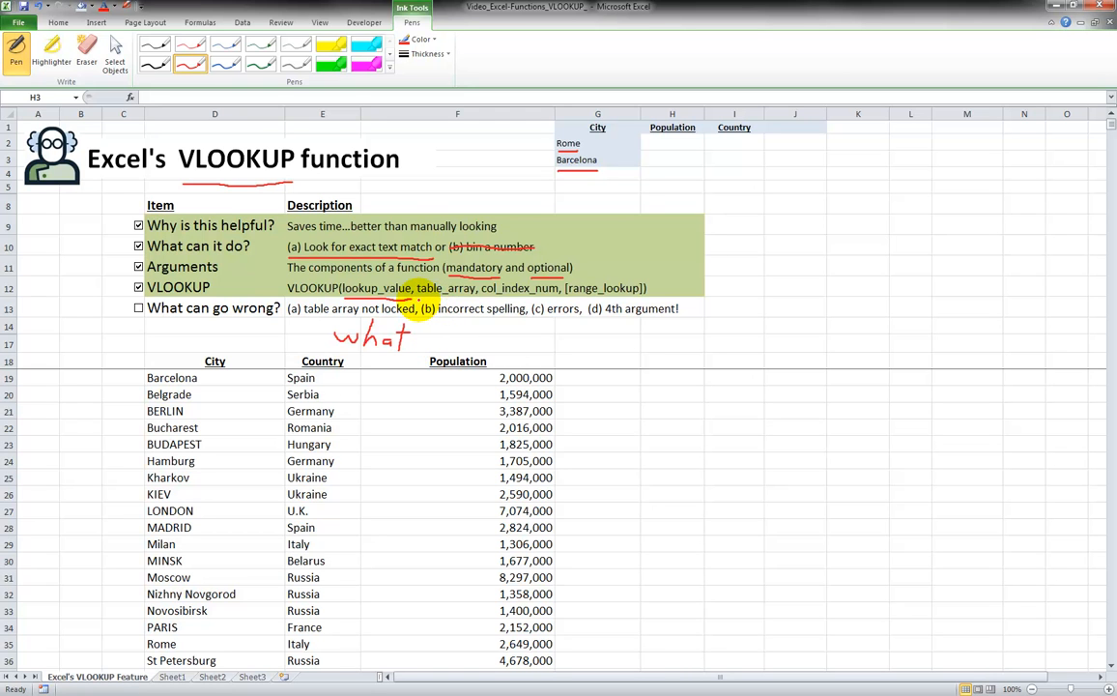
# - Underline table_array in row 12 in red ink and handwrite "where" below it
pyautogui.moveTo(418, 299); pyautogui.dragTo(474, 299)
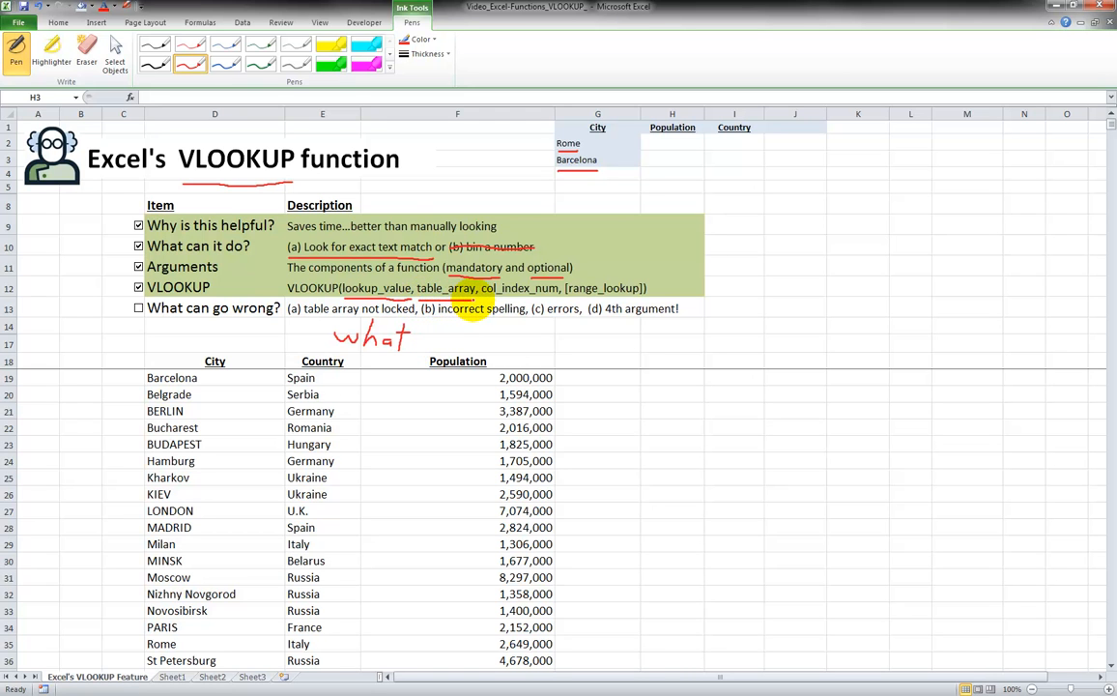
pyautogui.moveTo(428, 336); pyautogui.dragTo(465, 339)
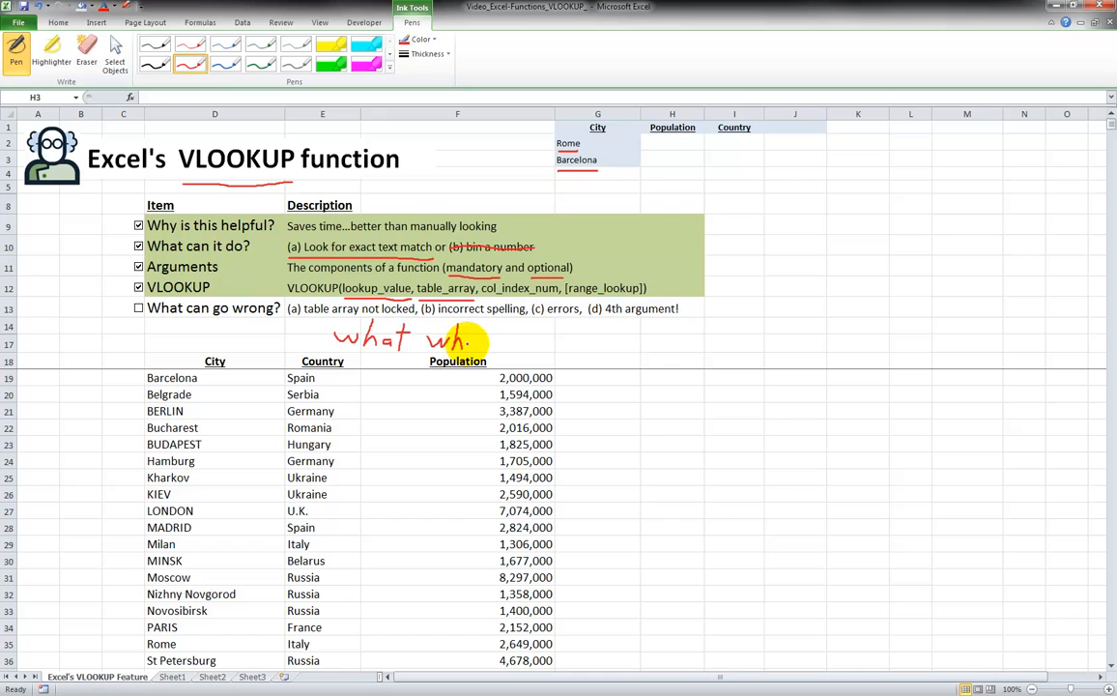
pyautogui.moveTo(470, 340); pyautogui.dragTo(499, 340)
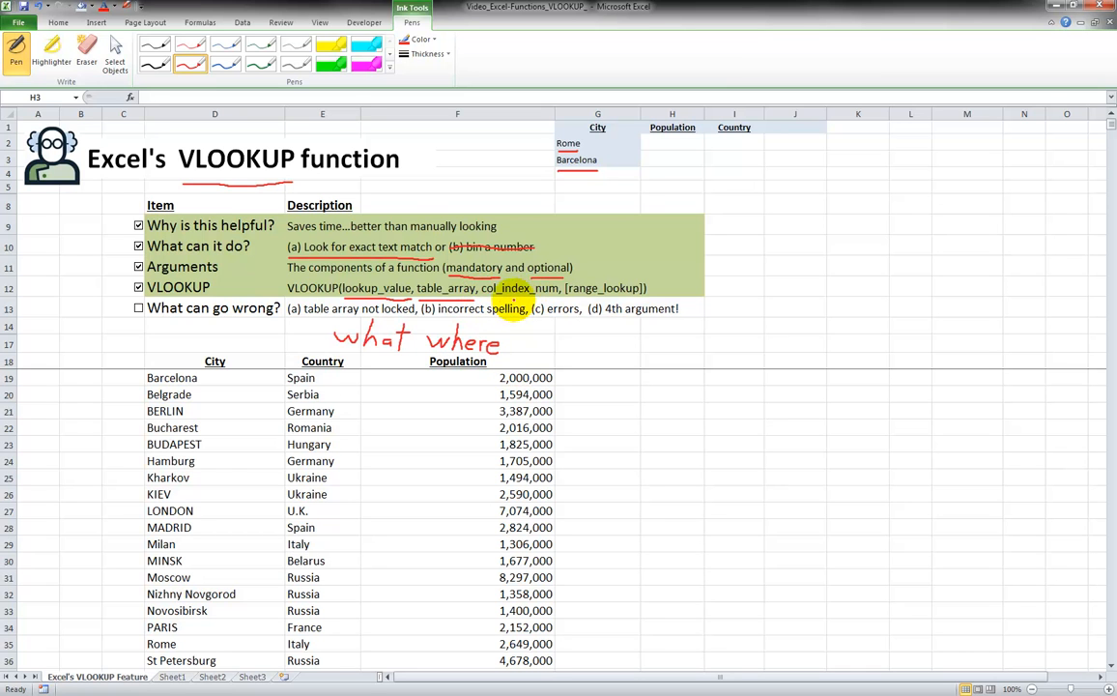
# - Underline col_index_num in red ink and outline the top and both sides of the city, country and population data
pyautogui.moveTo(481, 295); pyautogui.dragTo(558, 297)
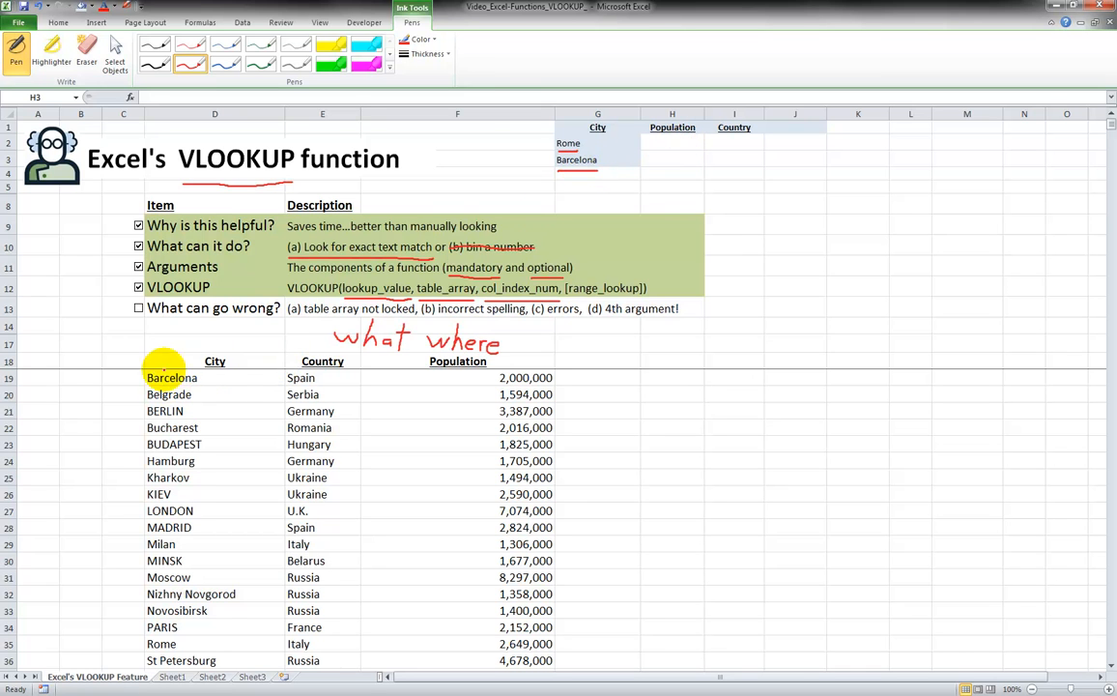
pyautogui.moveTo(142, 370)
pyautogui.mouseDown()
pyautogui.moveTo(543, 379)
pyautogui.moveTo(562, 419)
pyautogui.moveTo(558, 642)
pyautogui.moveTo(543, 665)
pyautogui.mouseUp()
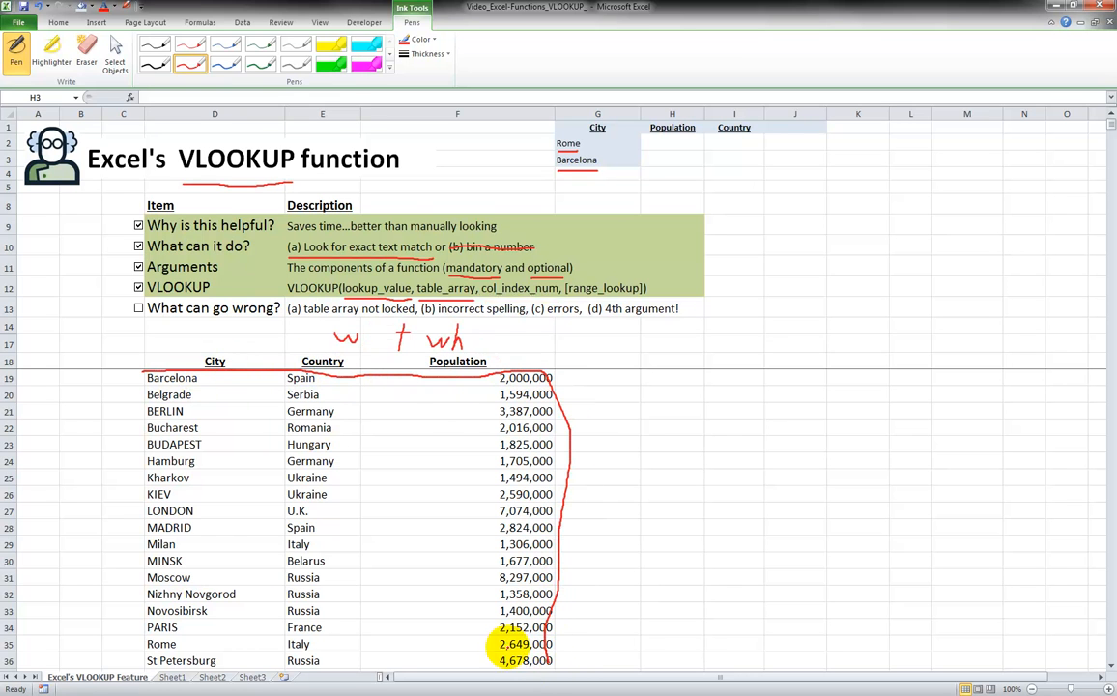
pyautogui.moveTo(142, 371); pyautogui.dragTo(129, 665)
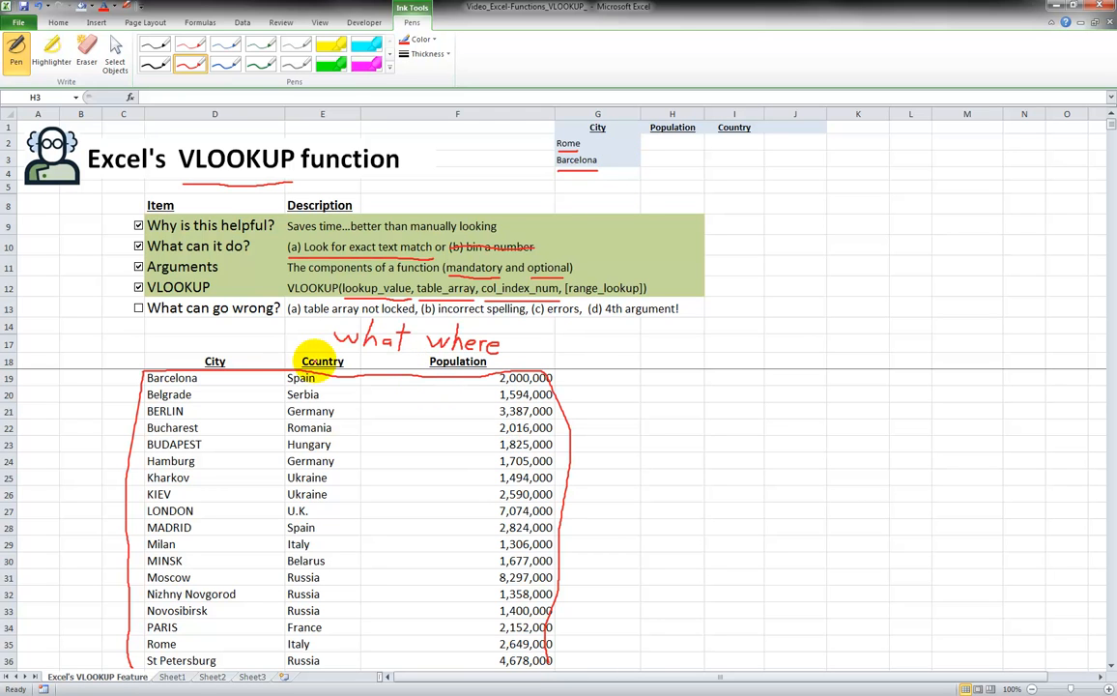
# - Number the City, Country and Population columns 1, 2 and 3 in red ink beside their row 18 headers
pyautogui.moveTo(183, 345); pyautogui.dragTo(184, 355)
pyautogui.click(184, 361)
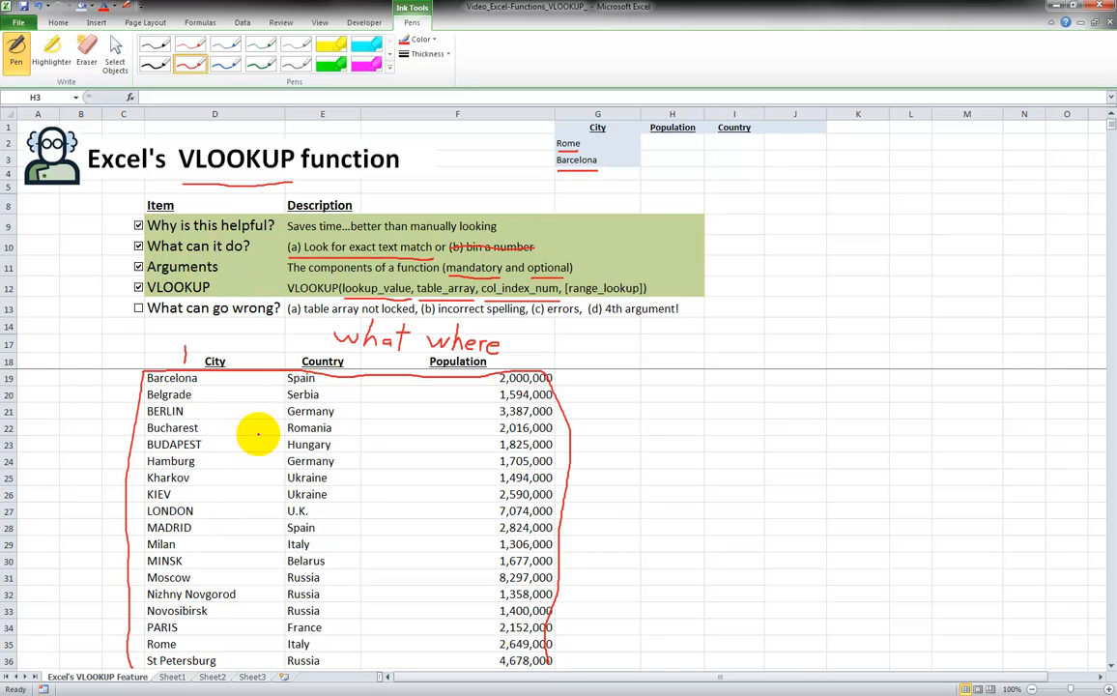
pyautogui.moveTo(289, 348); pyautogui.dragTo(300, 358)
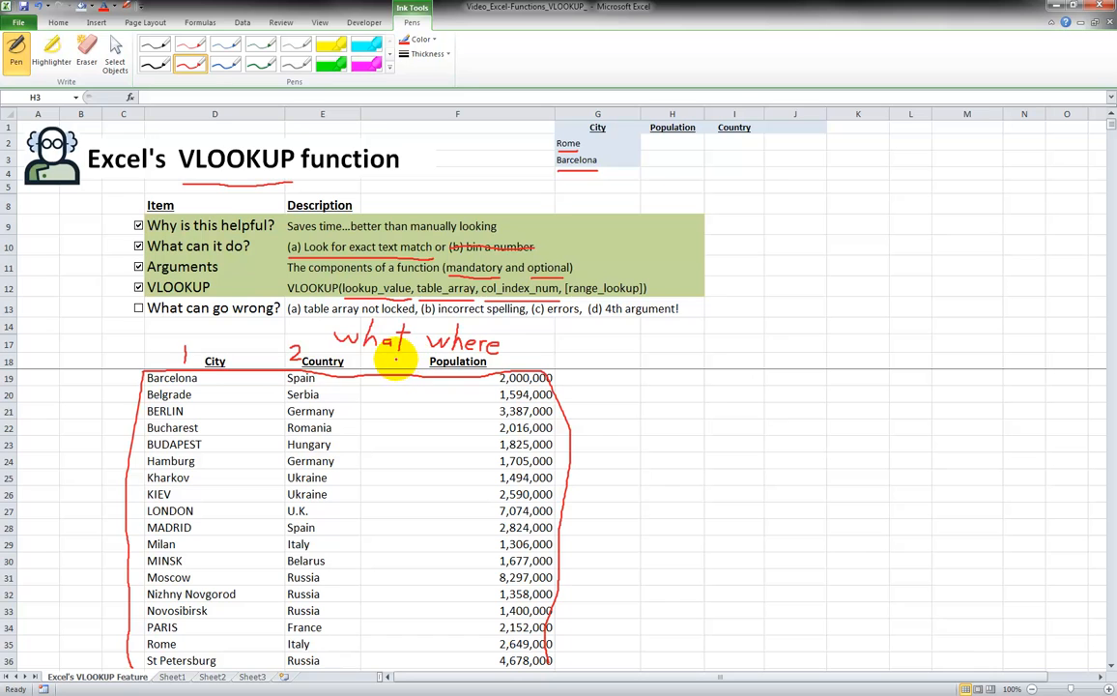
pyautogui.moveTo(396, 356); pyautogui.dragTo(404, 358)
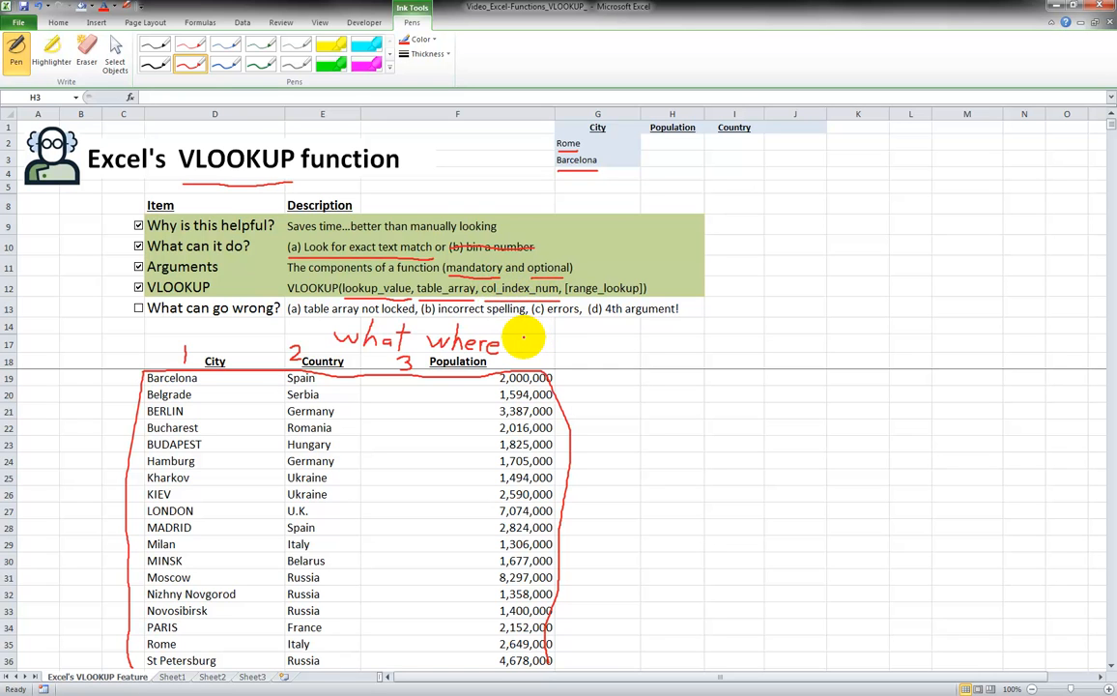
# - Handwrite 3 with a 2 below it beside "where" in red ink, and underline [range_lookup] in row 12
pyautogui.moveTo(526, 337); pyautogui.dragTo(525, 346)
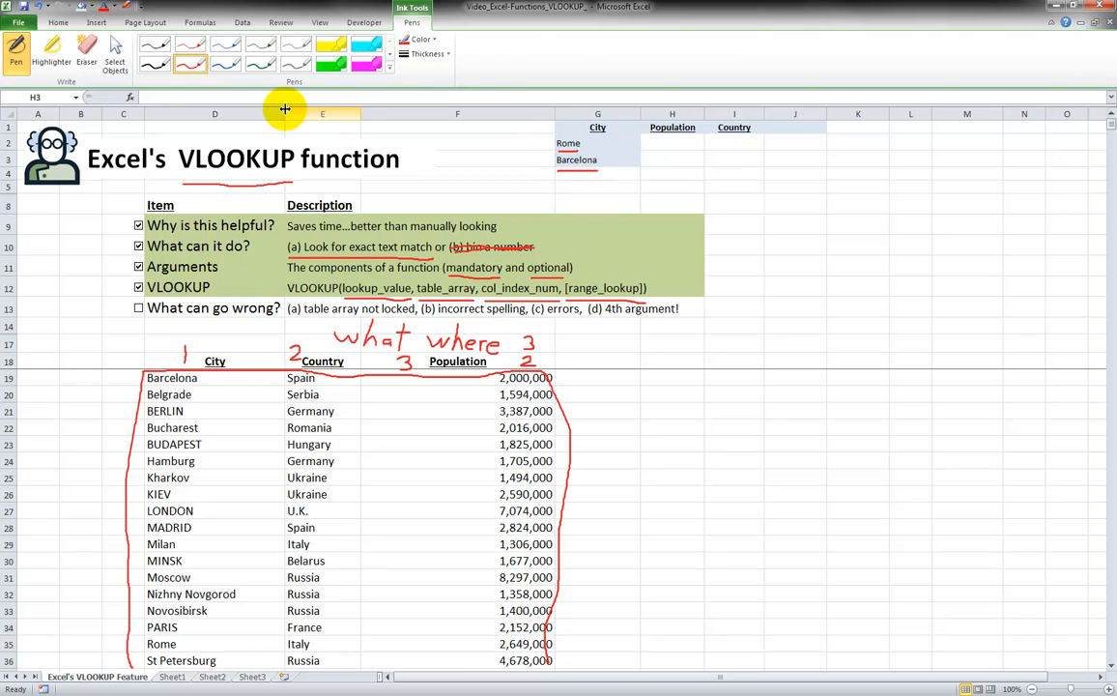
pyautogui.click(58, 21)
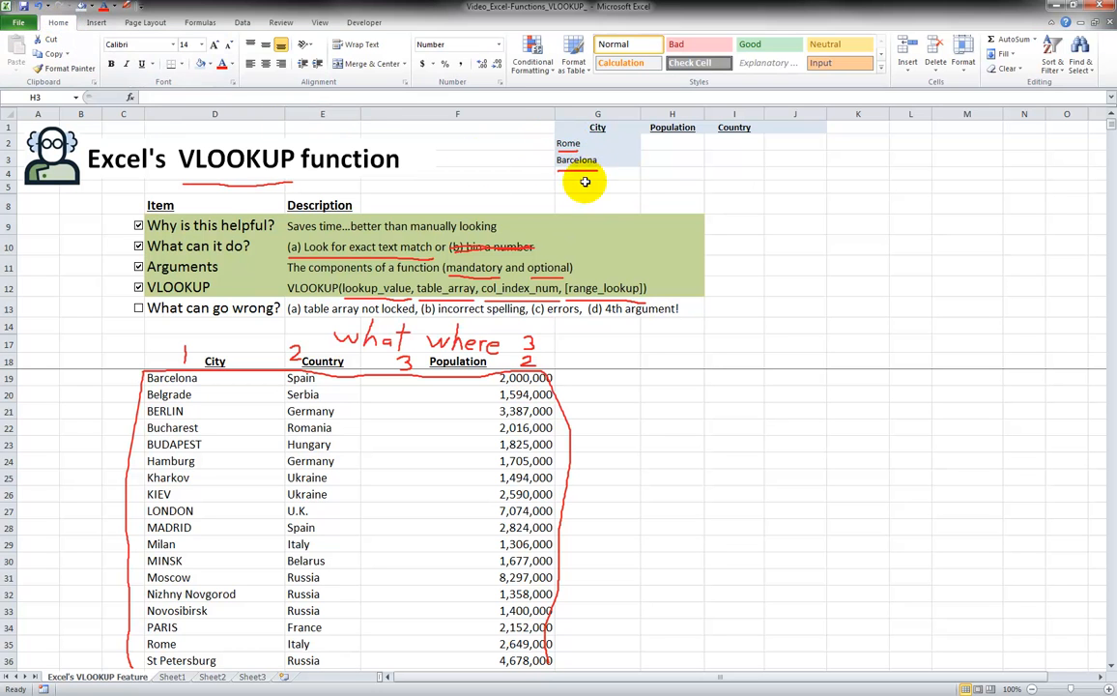
# - Begin a VLOOKUP formula in H2, the population cell for Rome
pyautogui.click(673, 143)
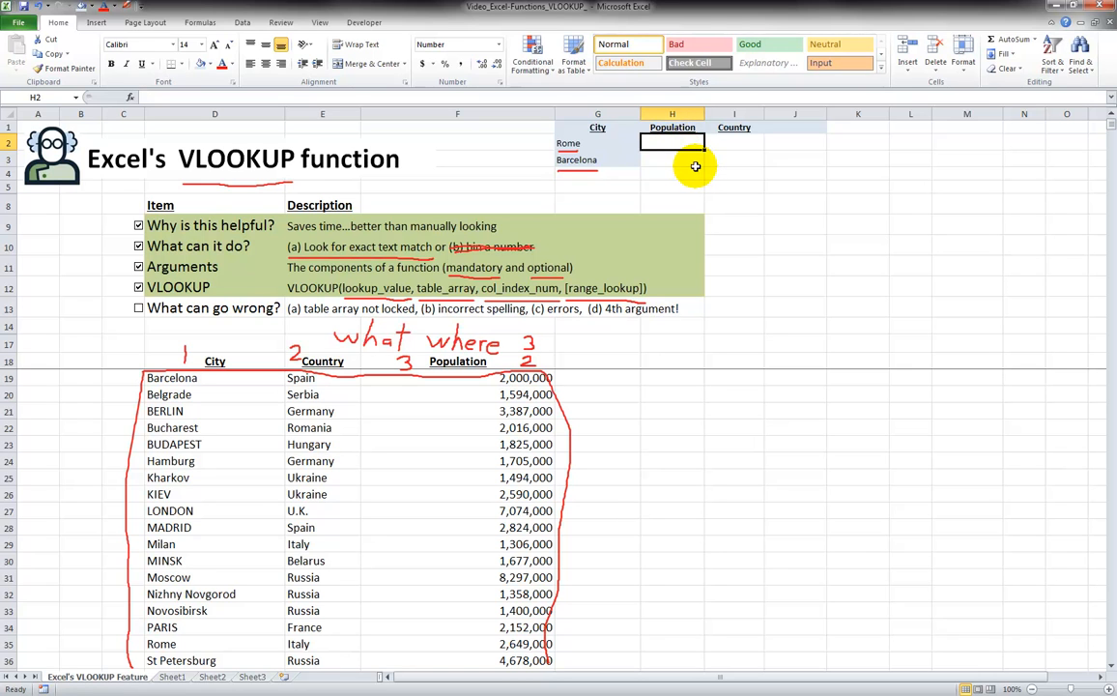
pyautogui.write('=')
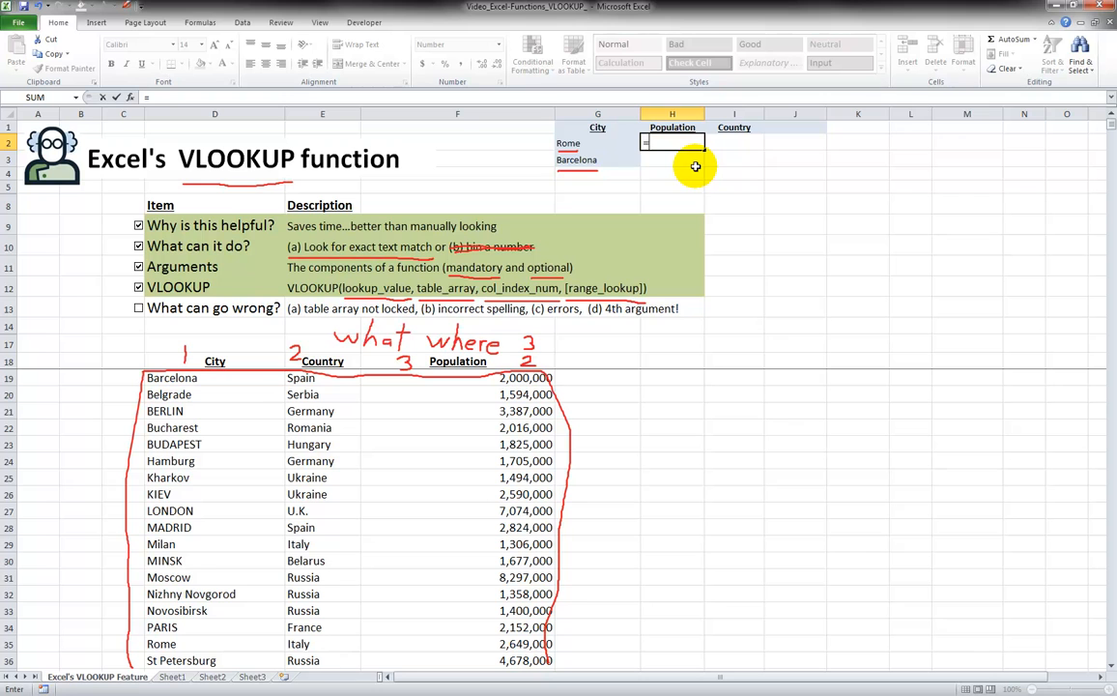
pyautogui.write('v')
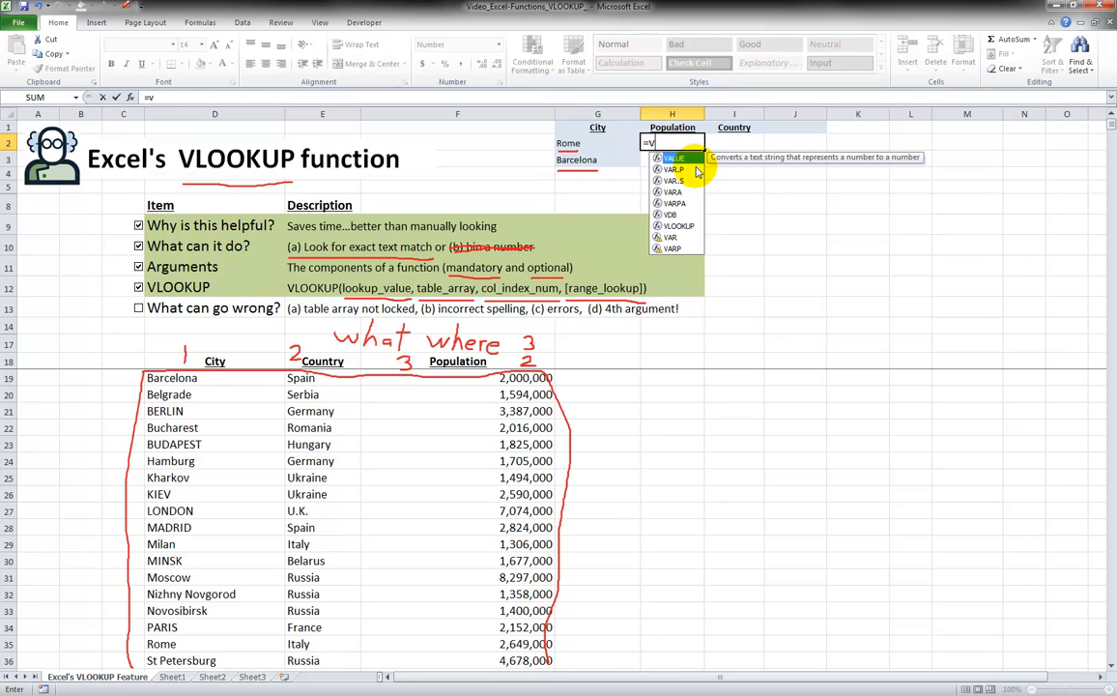
pyautogui.write('l')
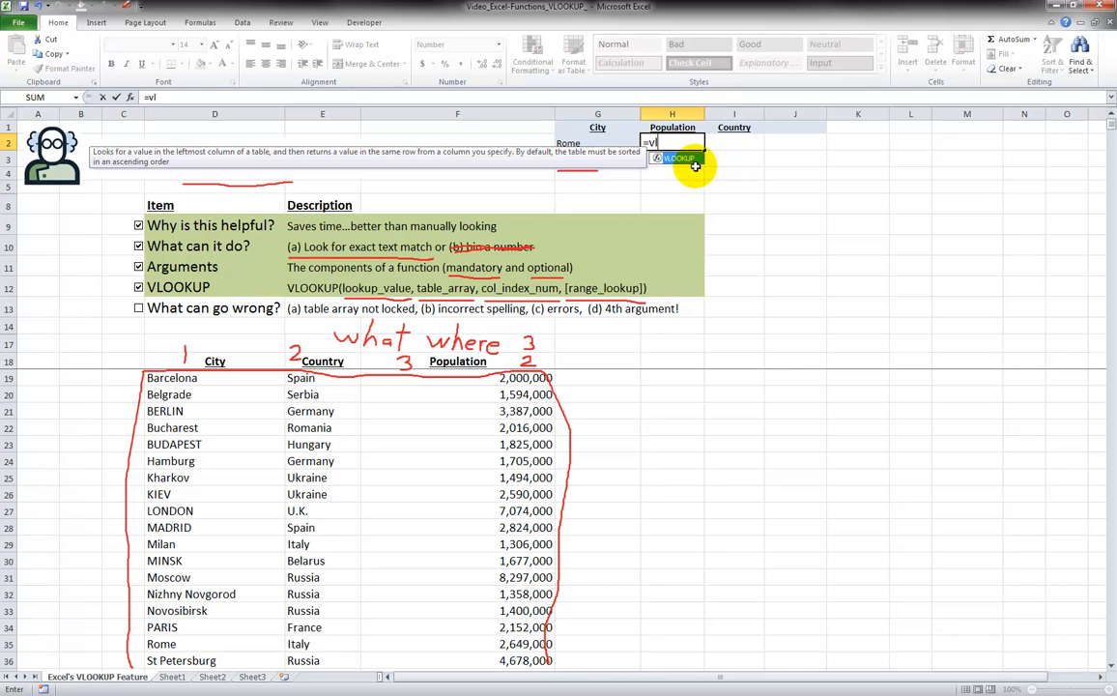
pyautogui.press('Tab')
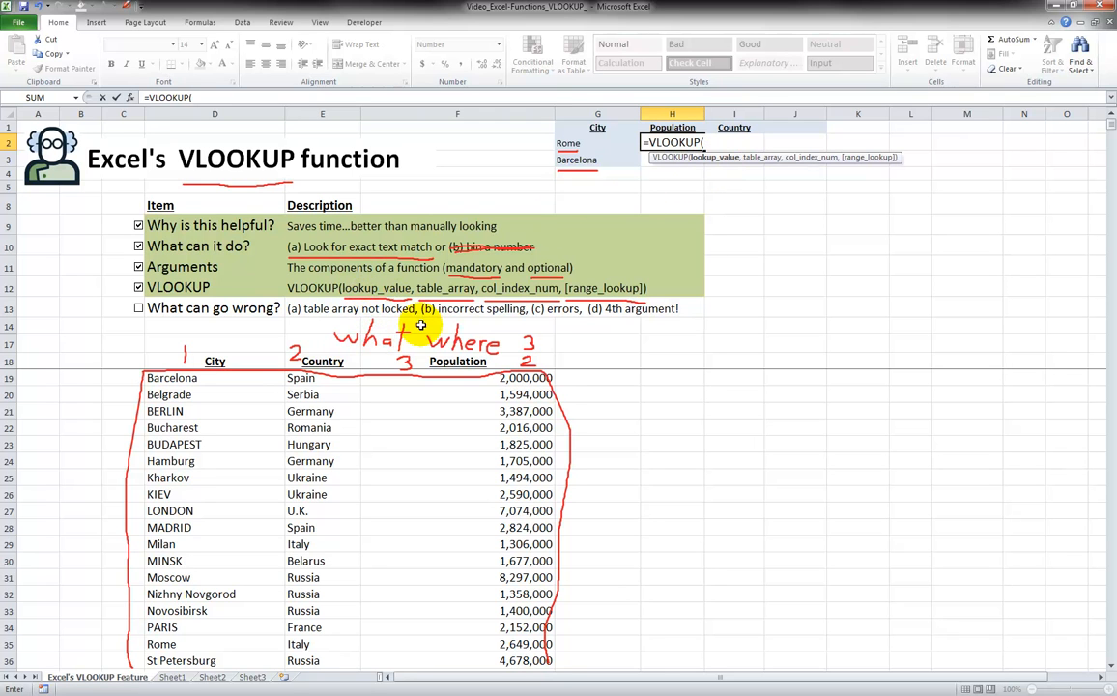
pyautogui.click(590, 142)
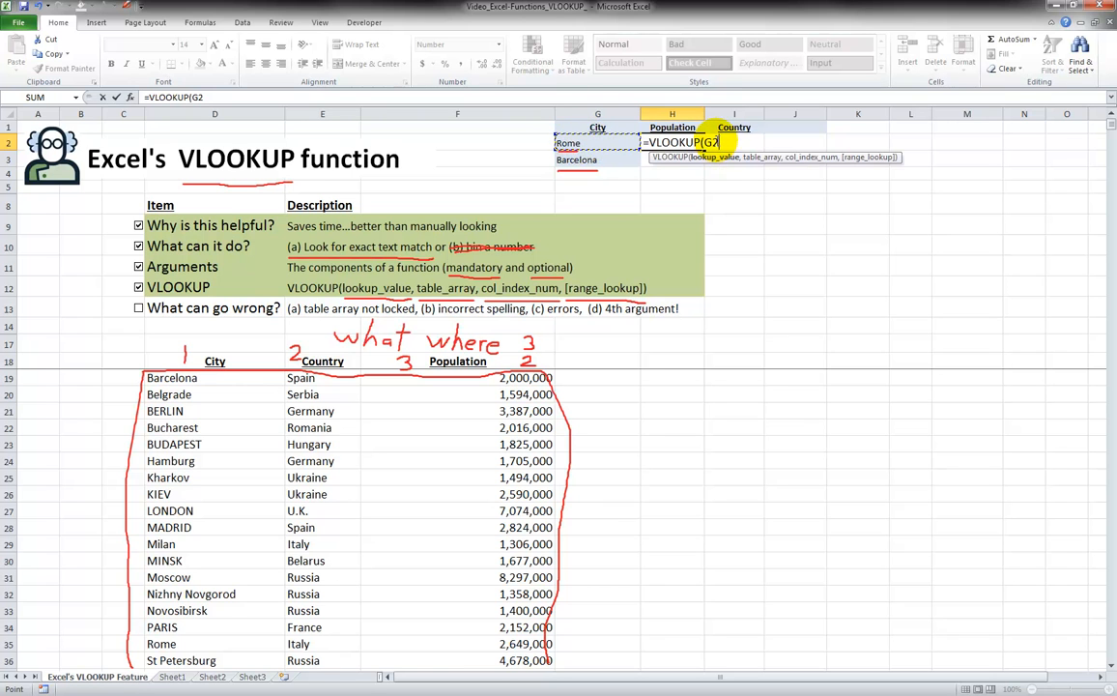
pyautogui.click(325, 95)
pyautogui.press('BackSpace')
pyautogui.press('BackSpace')
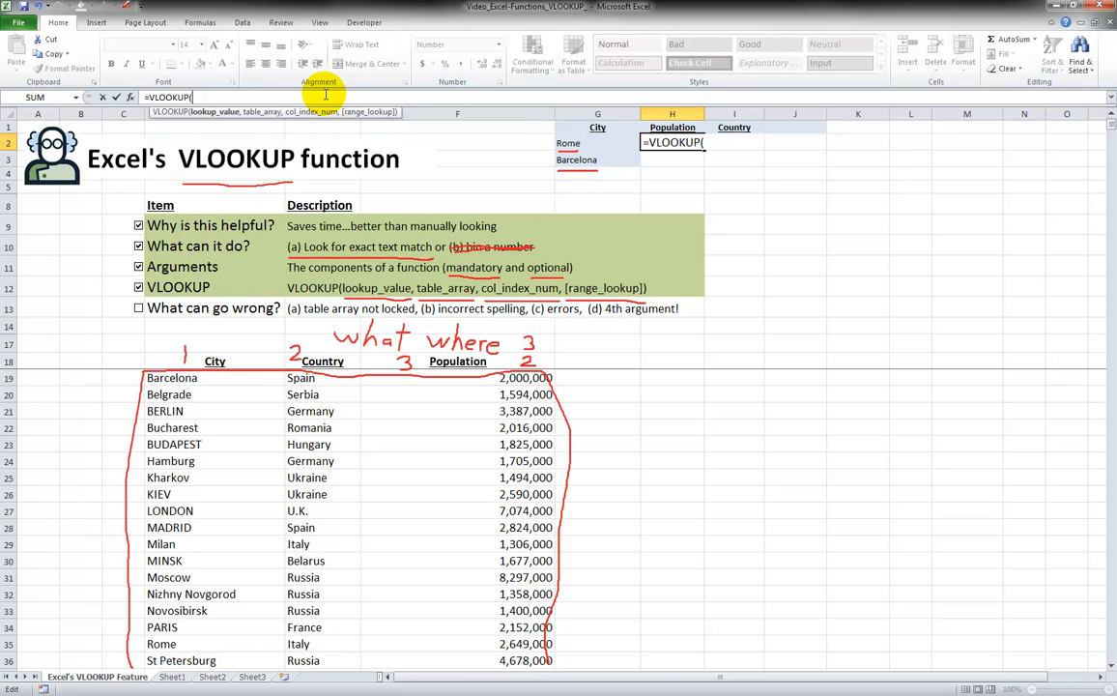
# - Set the formula's lookup value to g2 and its table array to the city data range D19:F38
pyautogui.write('g2')
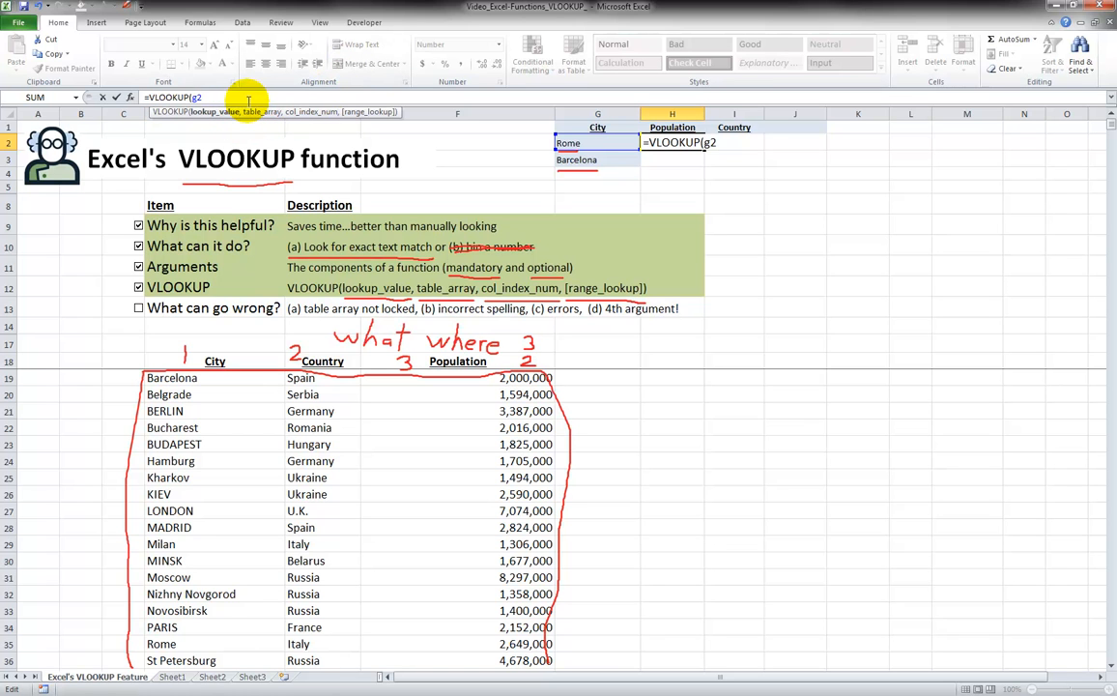
pyautogui.write(',')
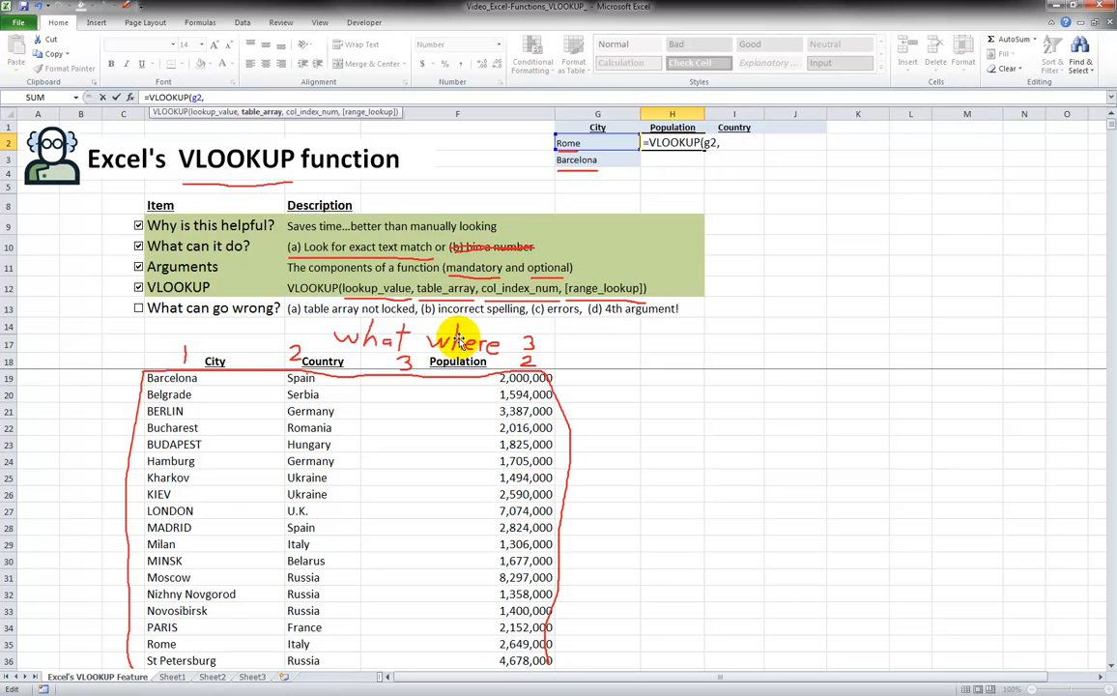
pyautogui.click(208, 378)
pyautogui.moveTo(207, 377); pyautogui.dragTo(461, 644)
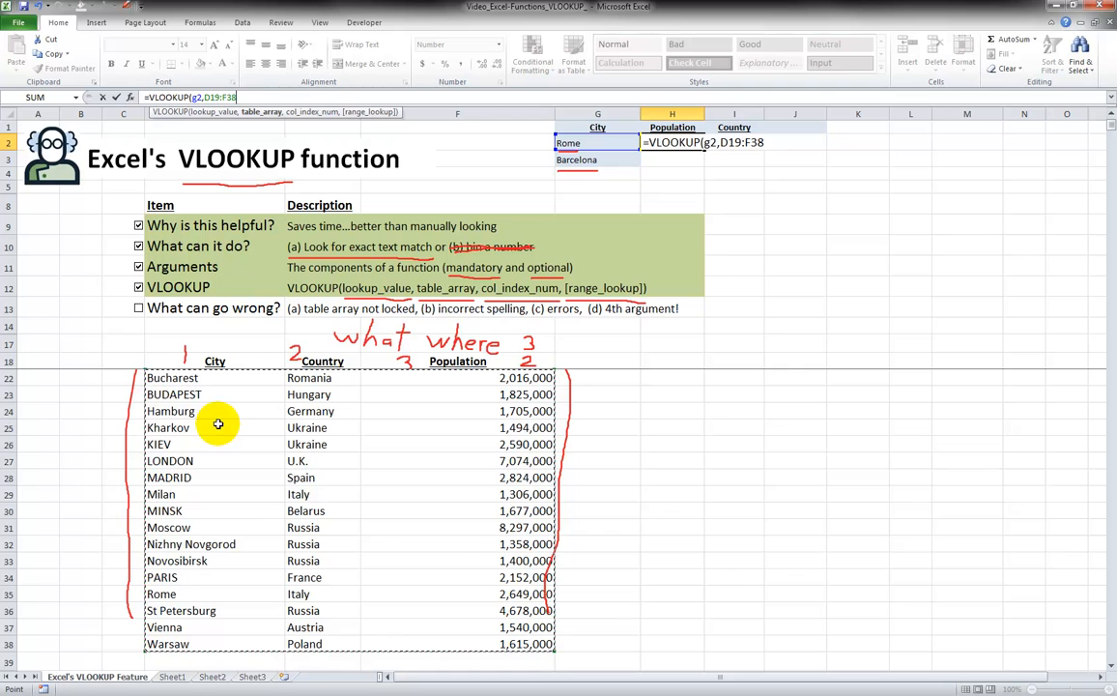
pyautogui.moveTo(406, 362); pyautogui.dragTo(400, 368)
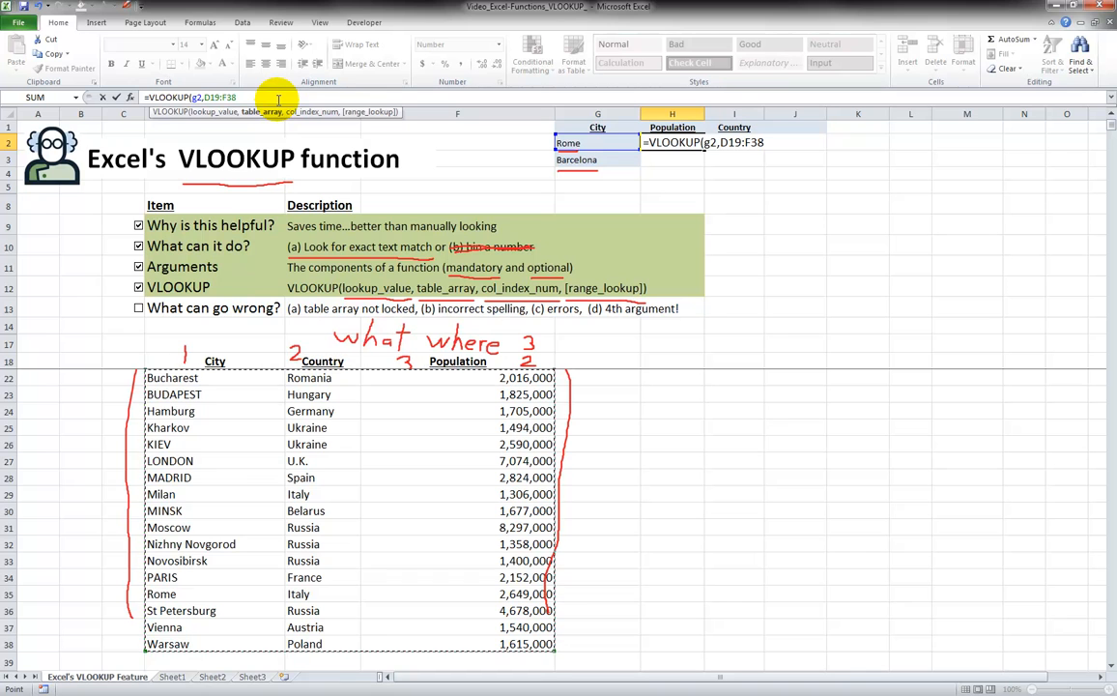
# - Complete Rome's population formula with column index 3 and FALSE for an exact match, review its arguments, and enter it
pyautogui.write(',')
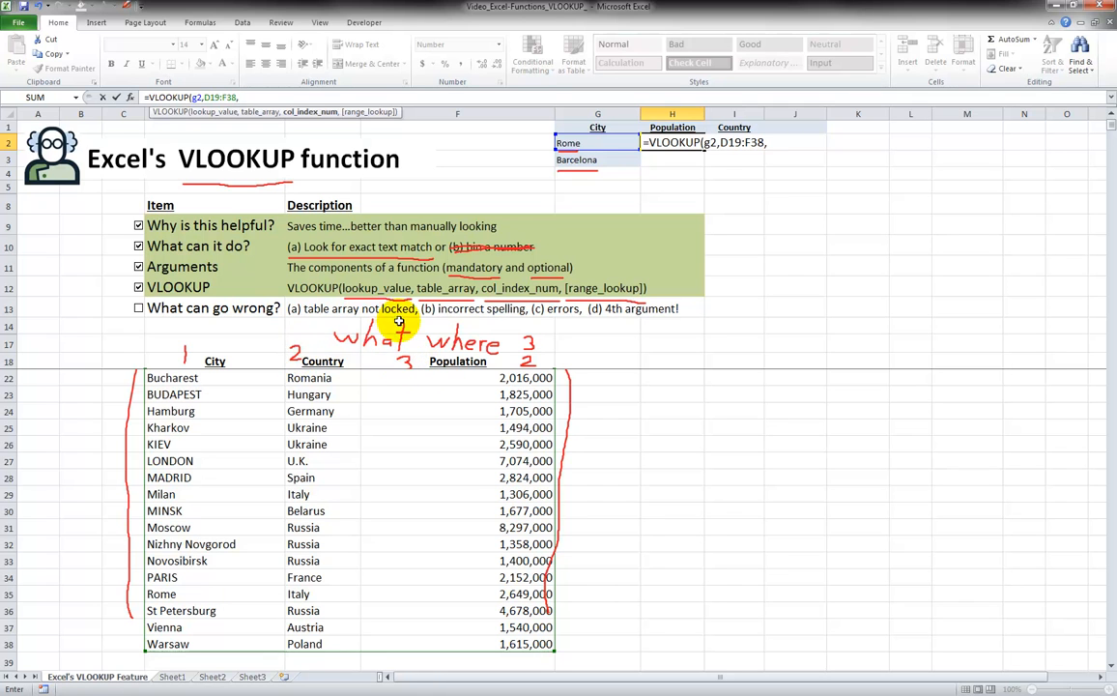
pyautogui.write('3')
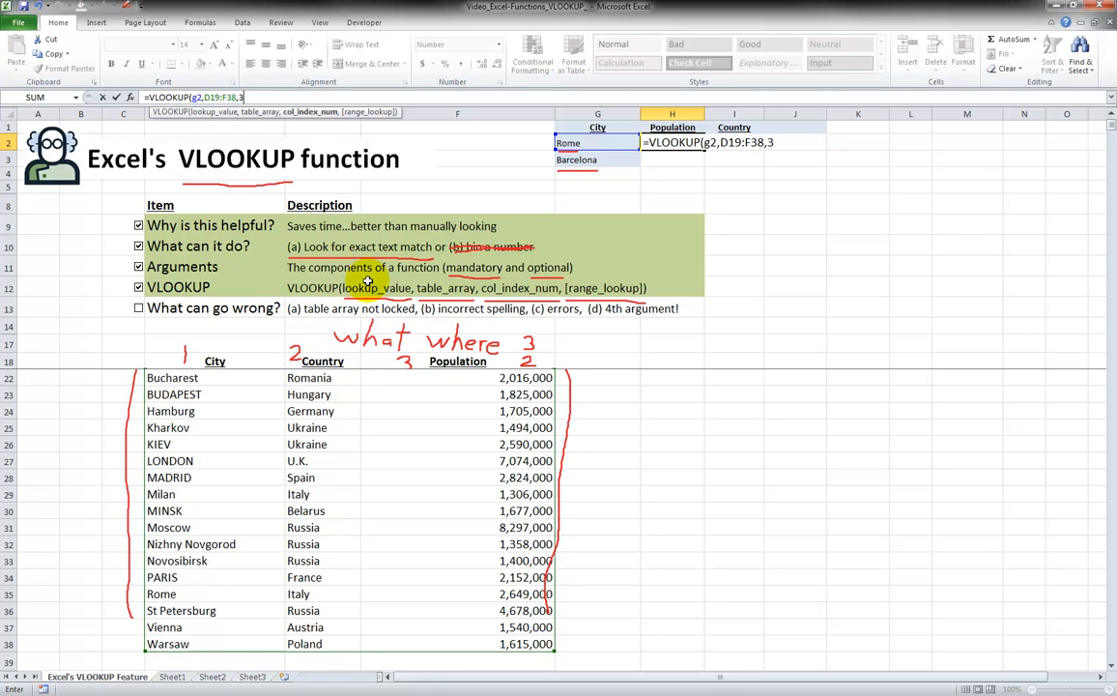
pyautogui.write(',')
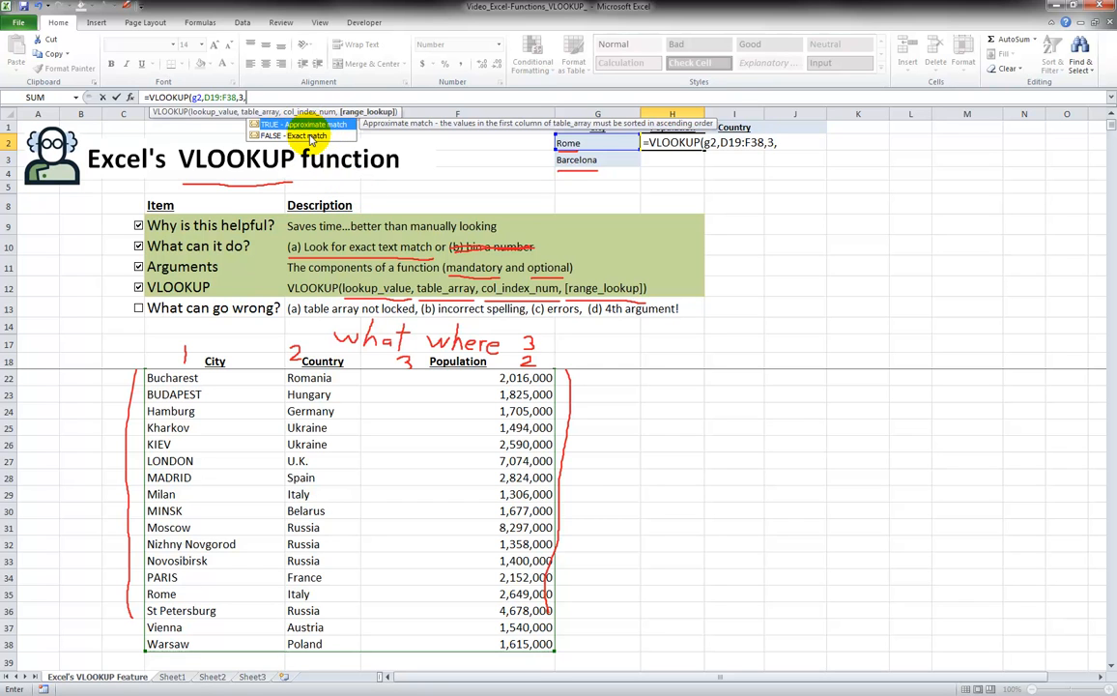
pyautogui.click(277, 137)
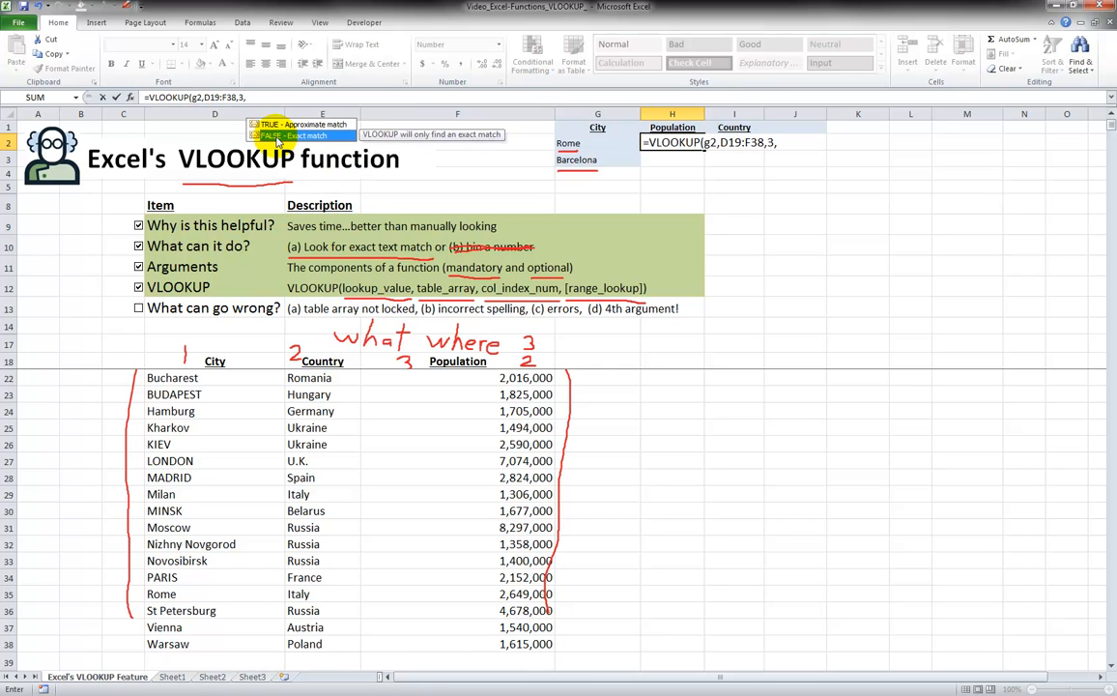
pyautogui.doubleClick(277, 137)
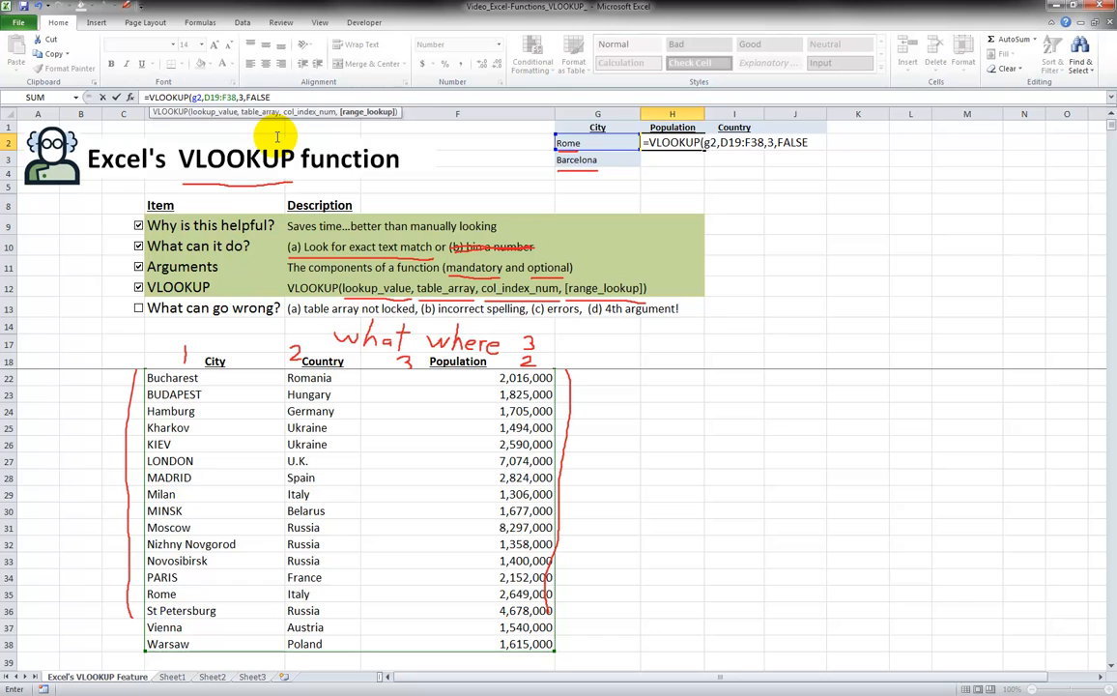
pyautogui.write(')')
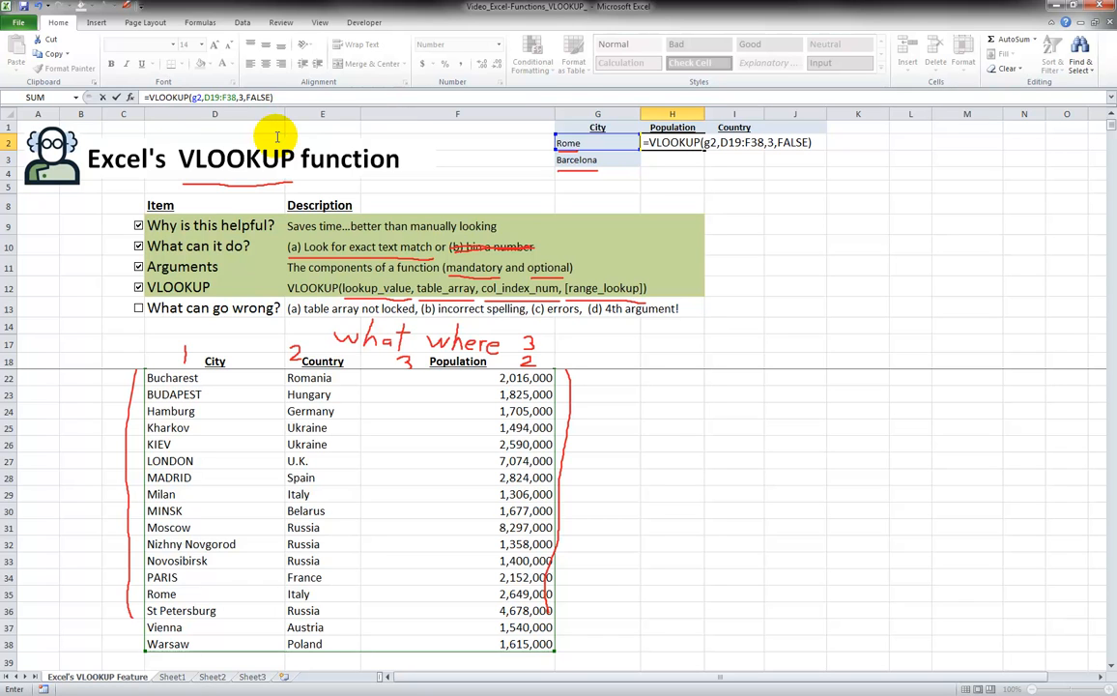
pyautogui.click(196, 98)
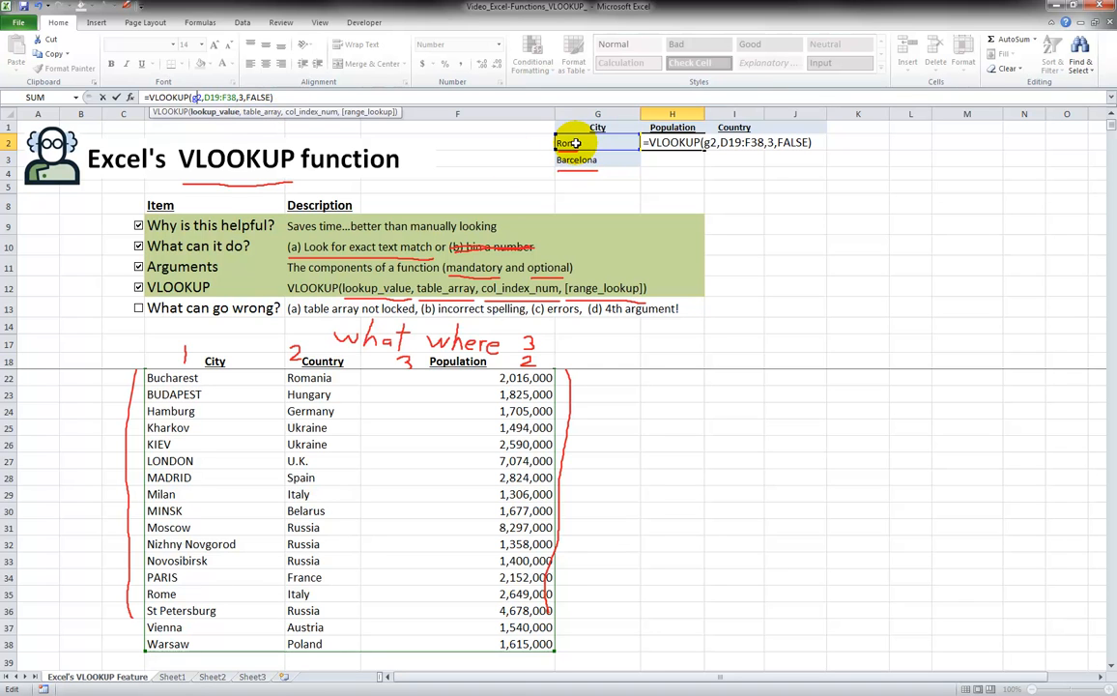
pyautogui.click(290, 97)
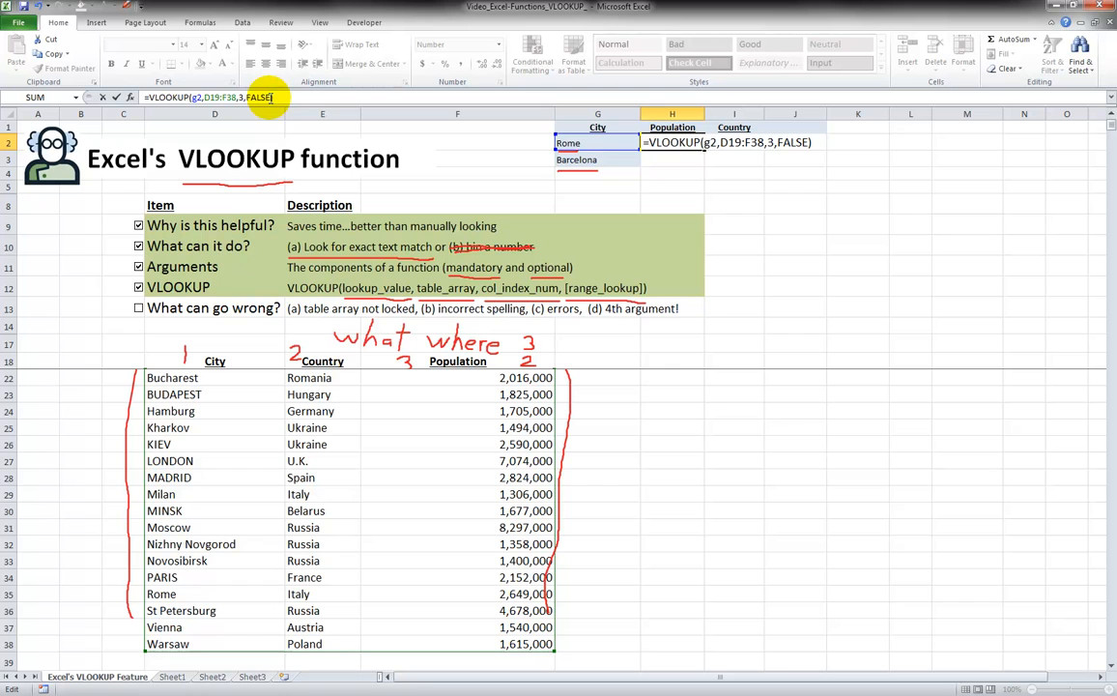
pyautogui.click(115, 97)
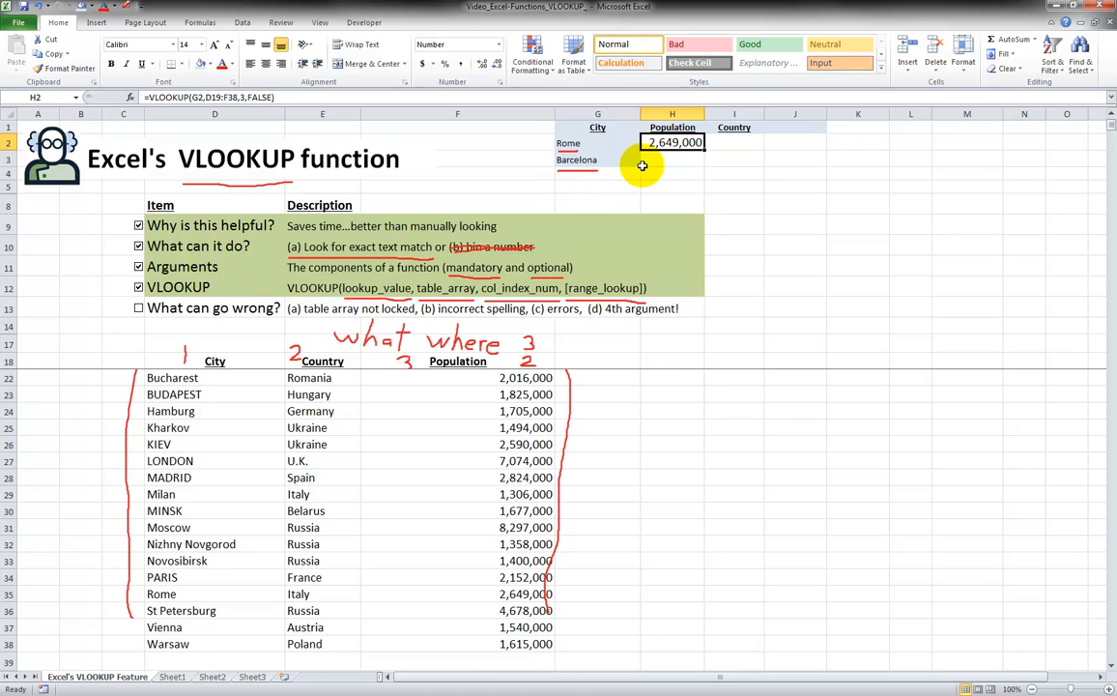
# - Check the population returned in H2 against Rome's row in the city table
pyautogui.click(214, 593)
pyautogui.click(463, 591)
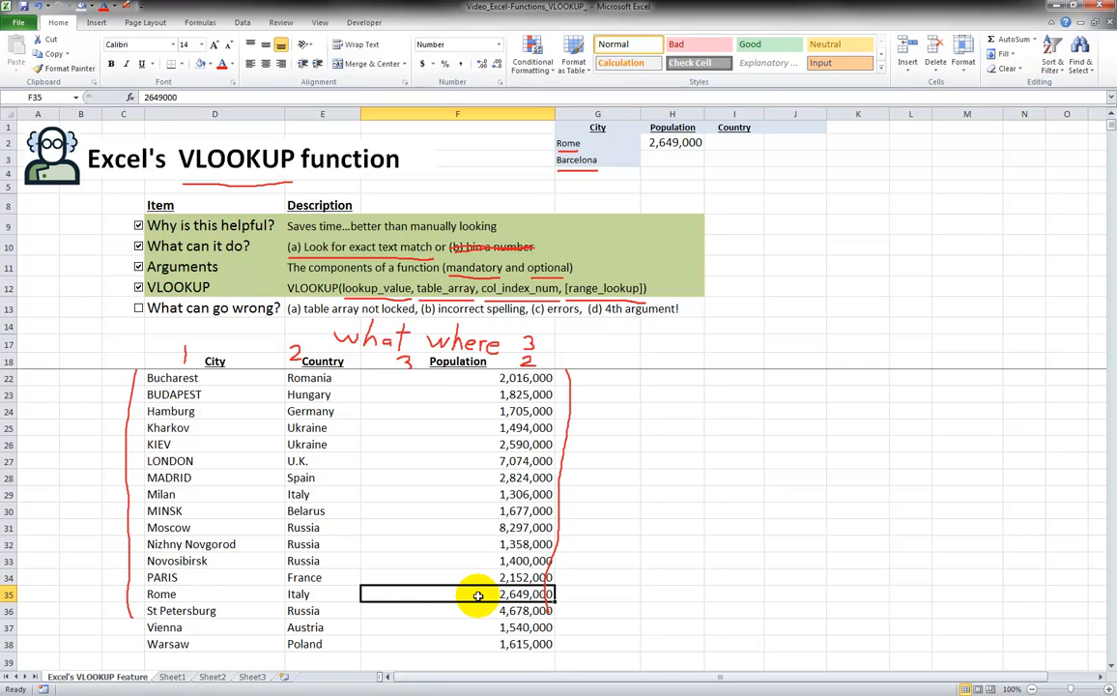
pyautogui.click(679, 144)
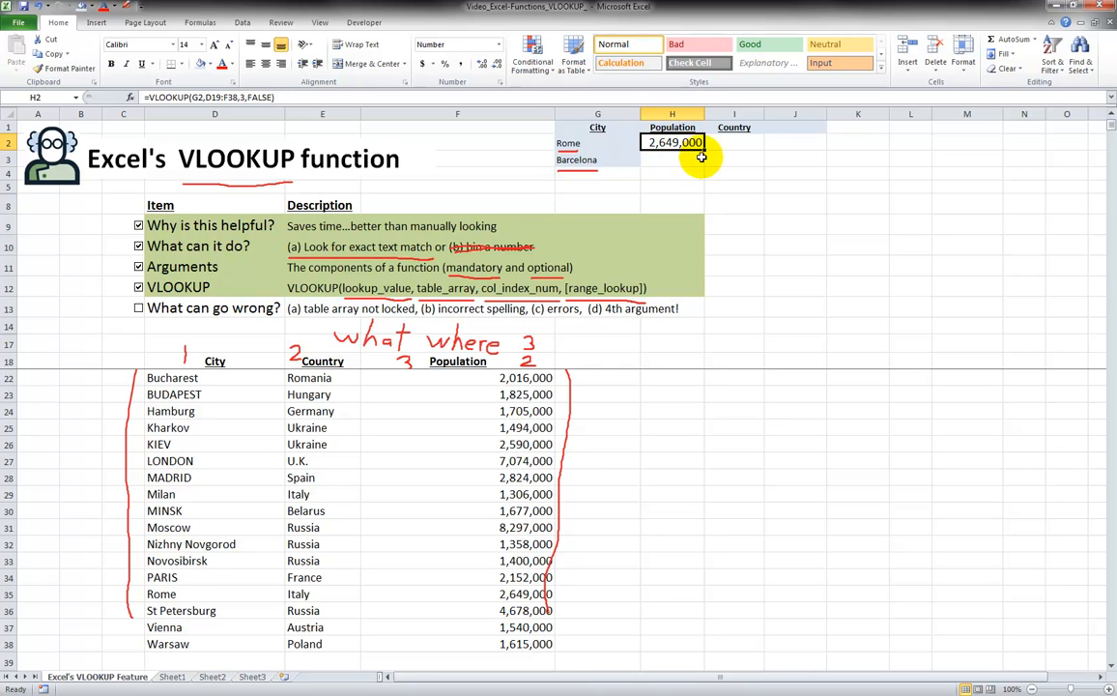
# - Add Paris below Barcelona in the lookup city list, in G4
pyautogui.click(581, 160)
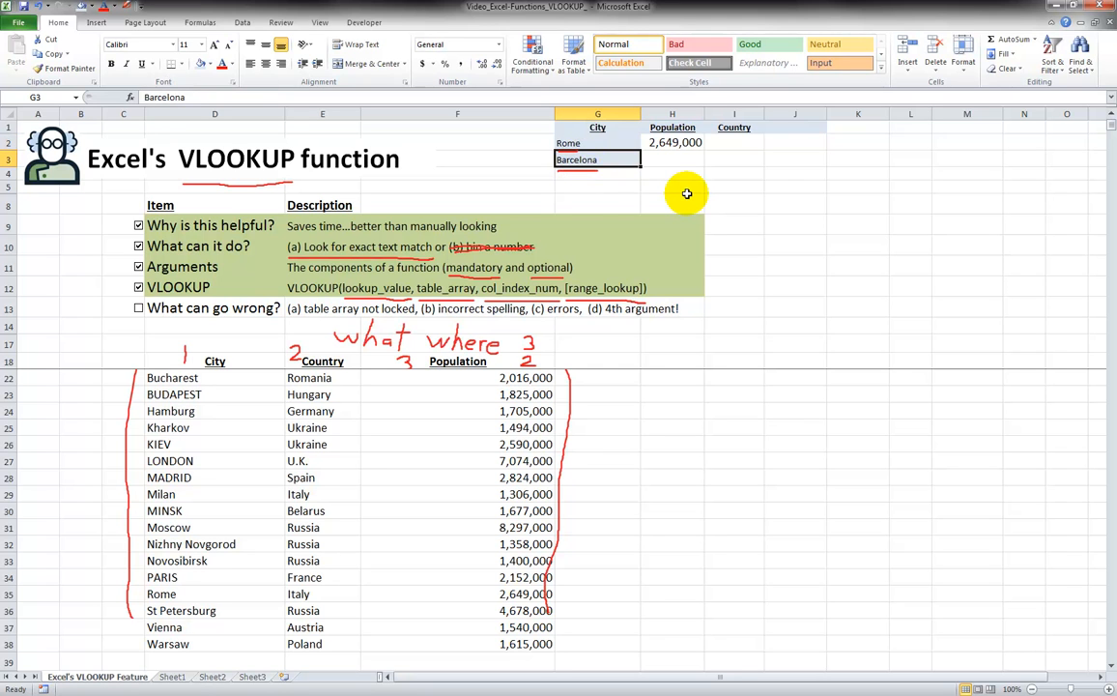
pyautogui.press('Down')
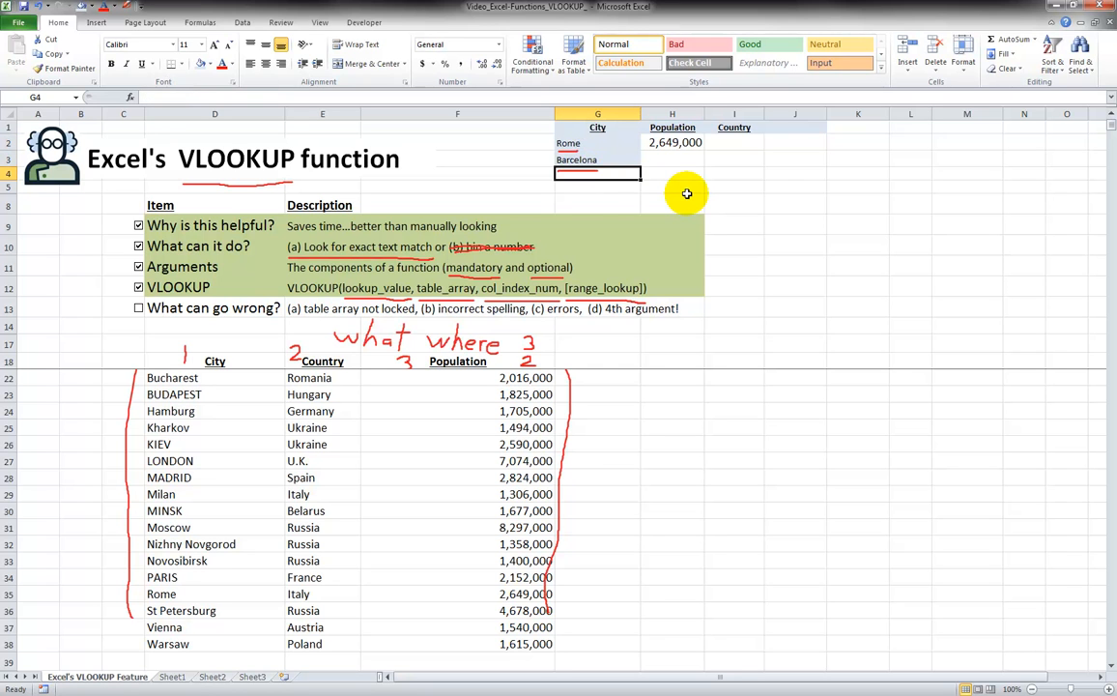
pyautogui.write('Paris')
pyautogui.press('Return')
pyautogui.press('Up')
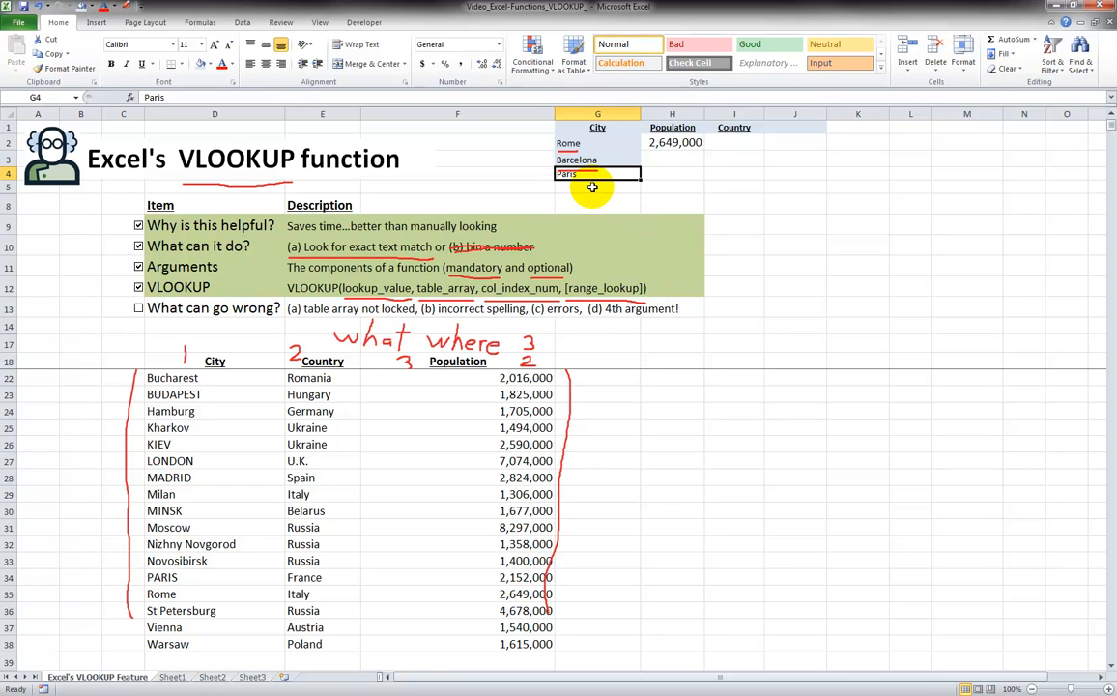
# - Replace the lookup city in G2 with ROME in capitals to test case sensitivity
pyautogui.click(575, 144)
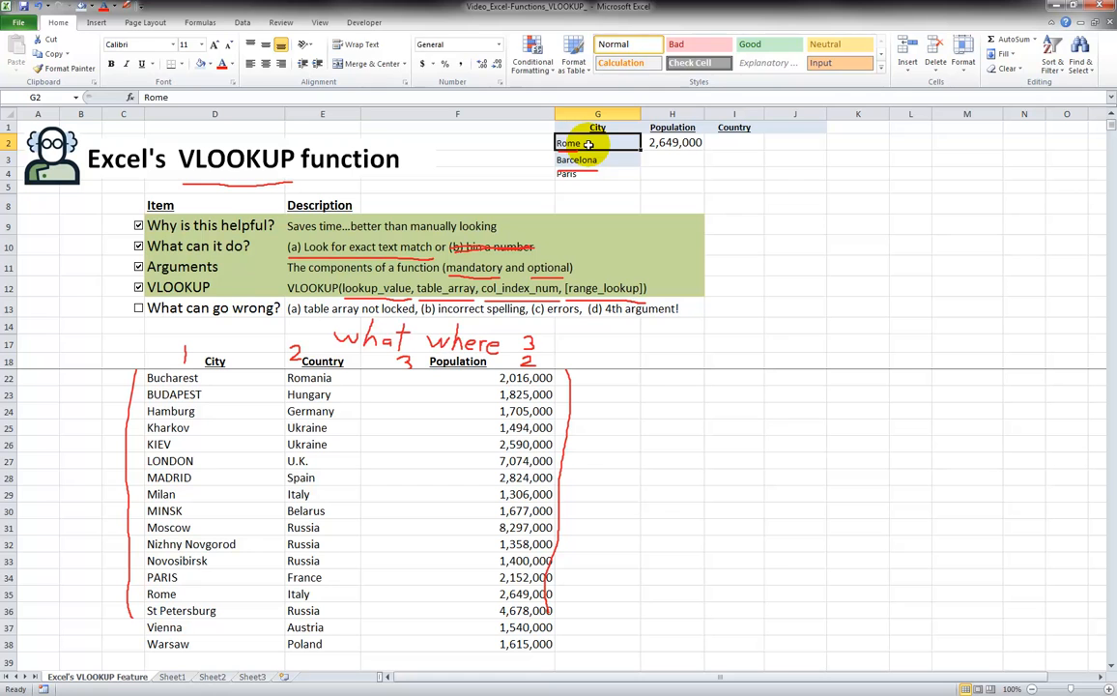
pyautogui.write('ROME')
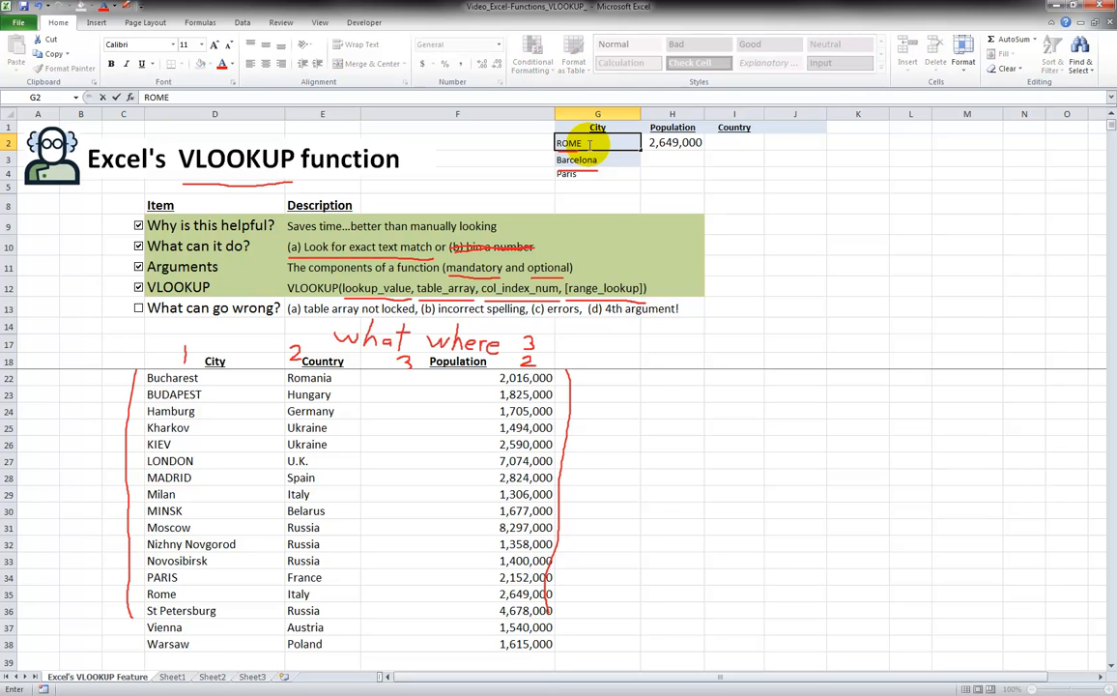
pyautogui.hotkey('ctrl', 'Return')
pyautogui.press('Right')
pyautogui.press('Left')
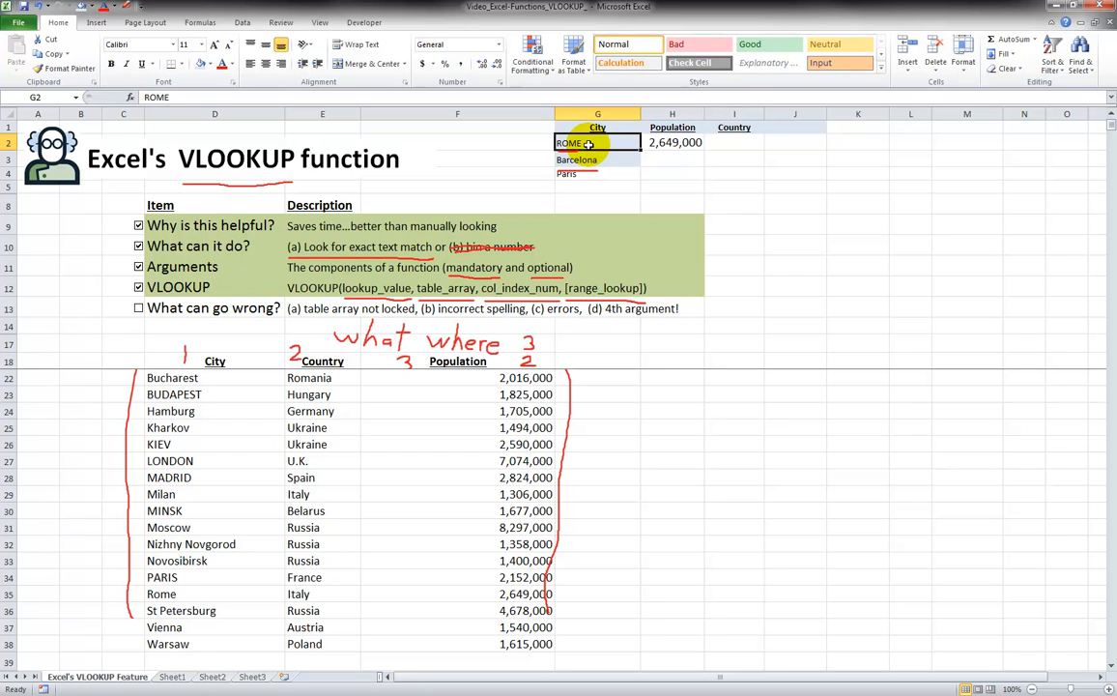
# - Replace the lookup city in G2 with the partial name ro and check the formula in H2
pyautogui.write('ro')
pyautogui.press('Return')
pyautogui.press('Up')
pyautogui.press('Right')
pyautogui.press('Left')
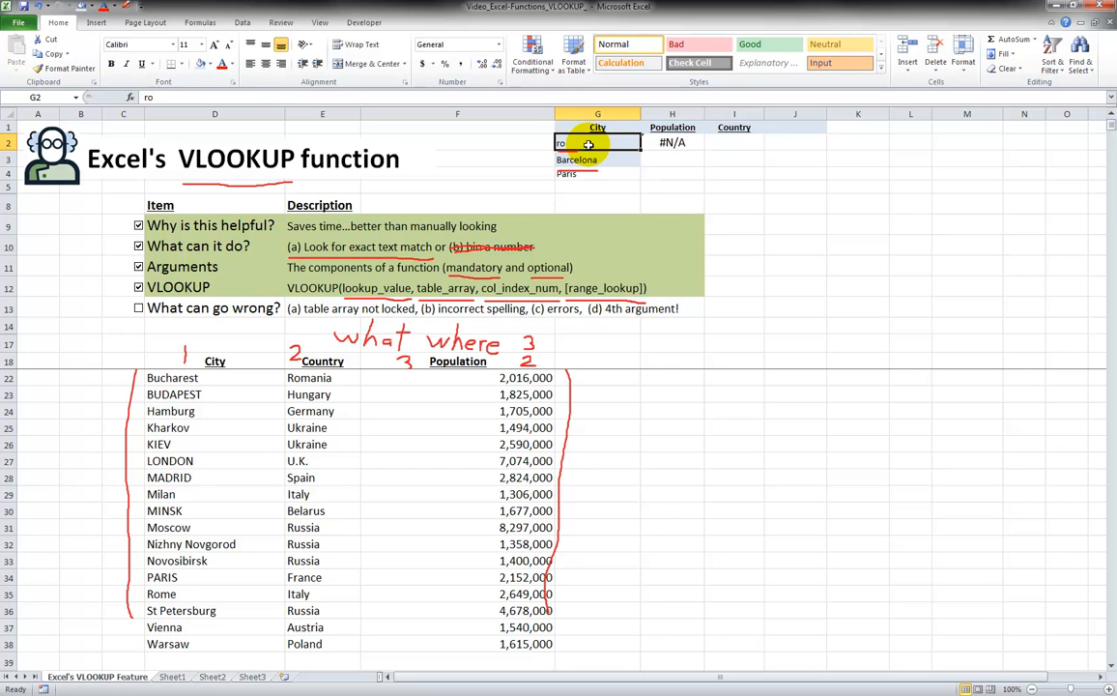
pyautogui.click(670, 144)
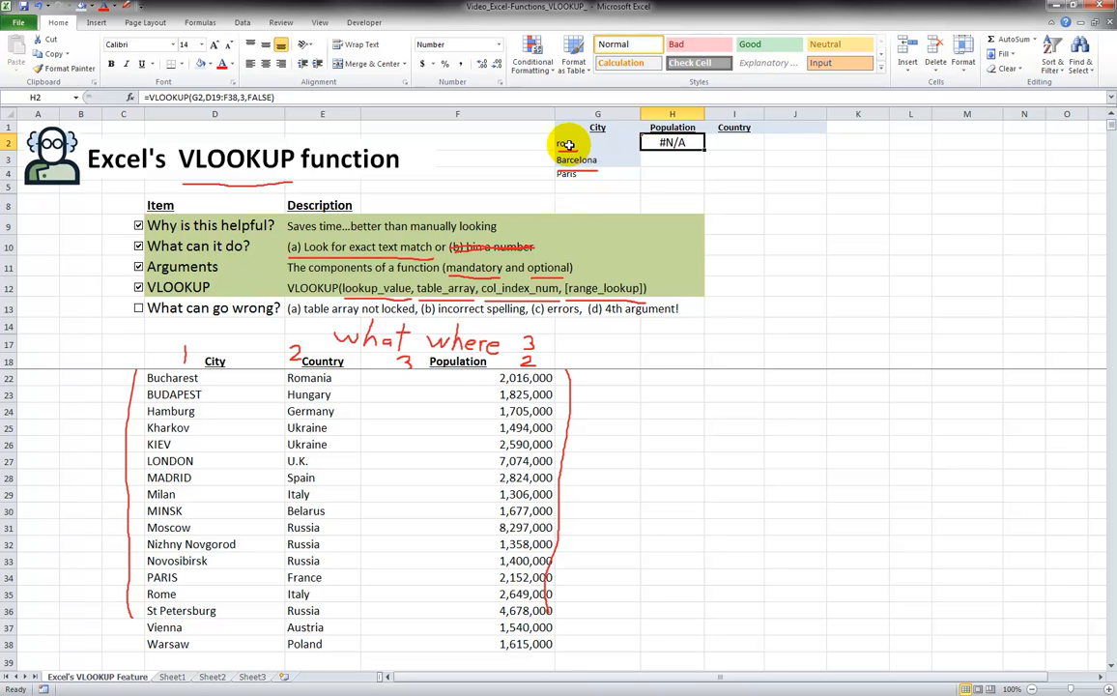
# - Enter the mixed-case spelling RoMe as the lookup city in G2
pyautogui.click(568, 143)
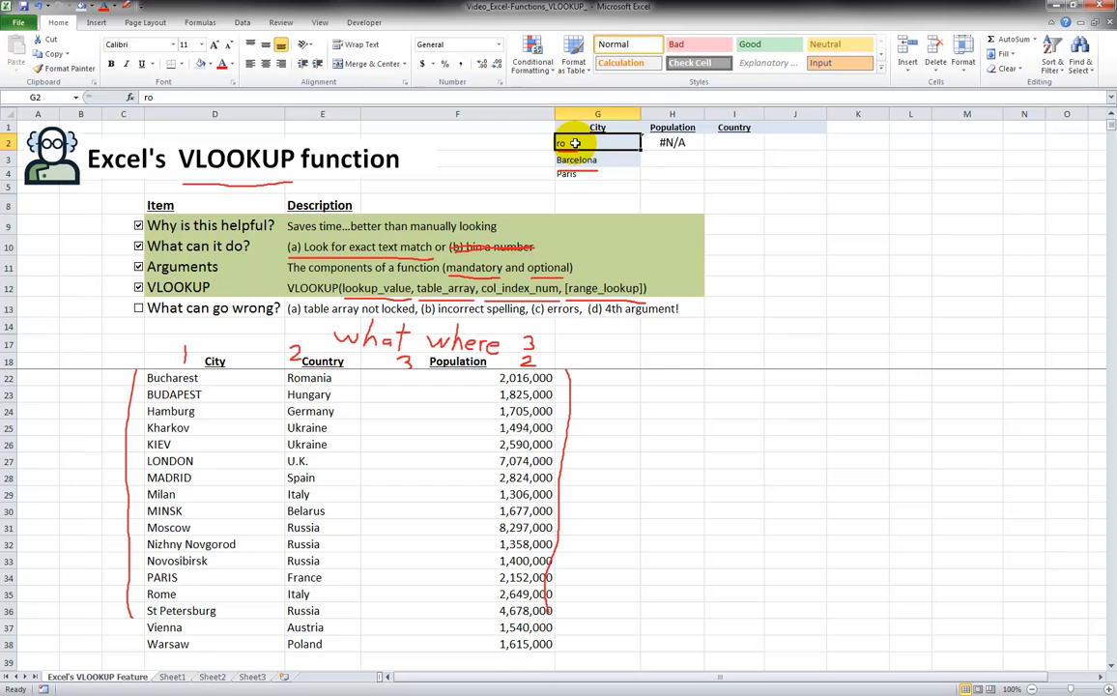
pyautogui.write('RoMe')
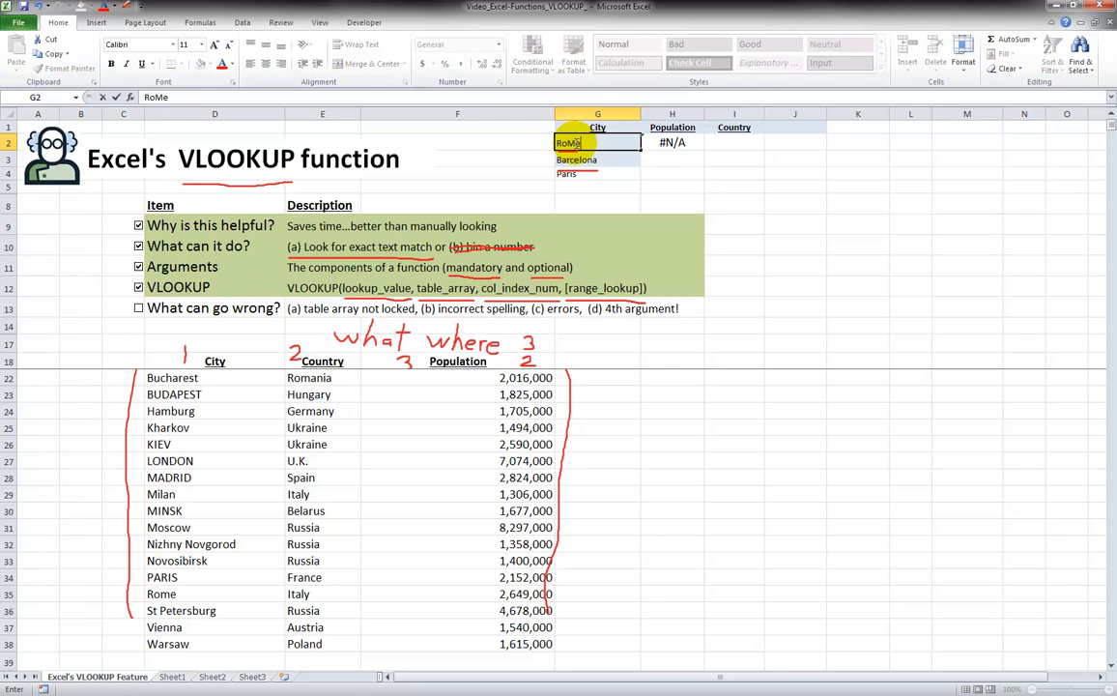
pyautogui.press('Return')
pyautogui.click(574, 143)
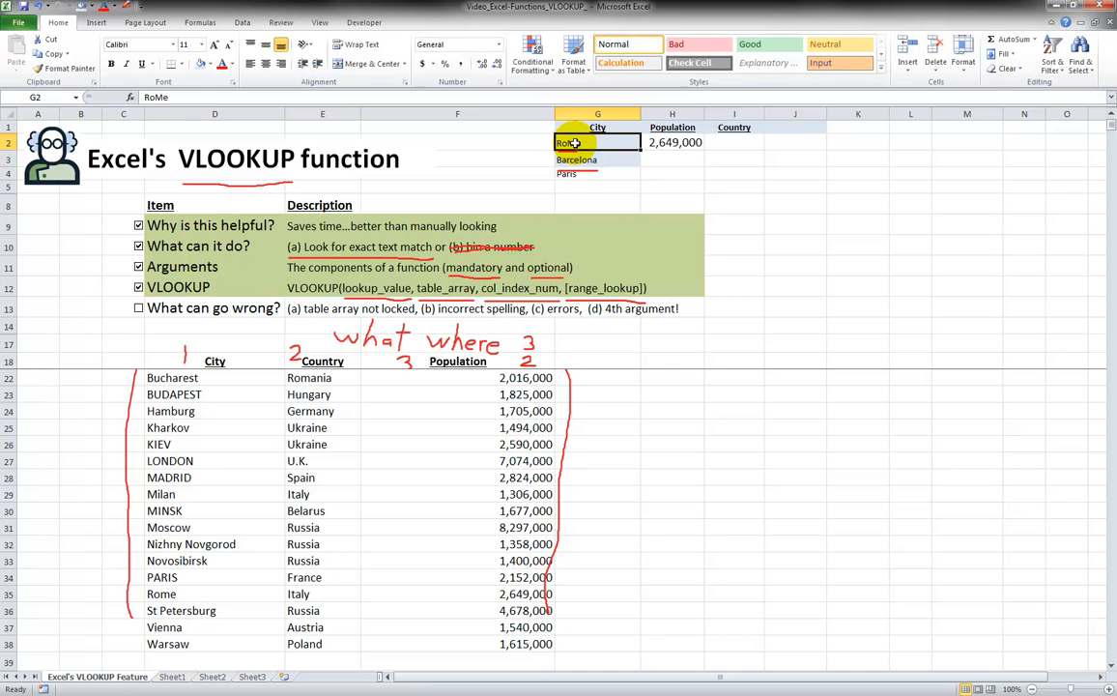
# - Copy the population formula from H2 down to H3 for Barcelona
pyautogui.press('Right')
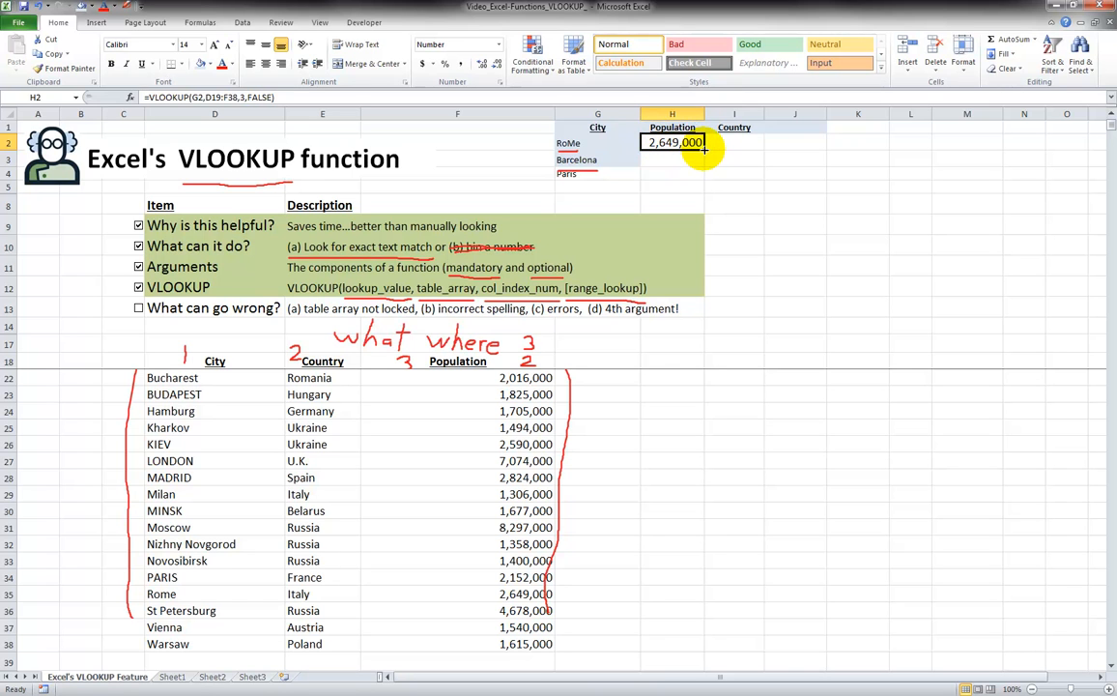
pyautogui.moveTo(705, 148); pyautogui.dragTo(704, 166)
pyautogui.click(674, 159)
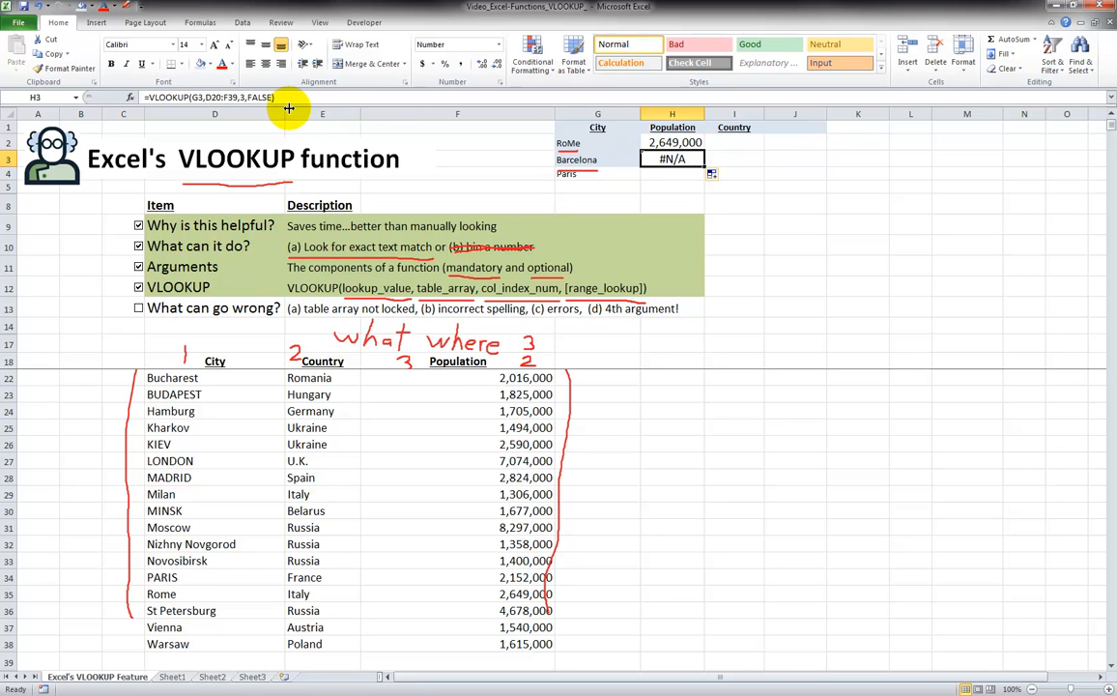
# - Compare the lookup value and table array references in the H2 and H3 formulas
pyautogui.click(205, 96)
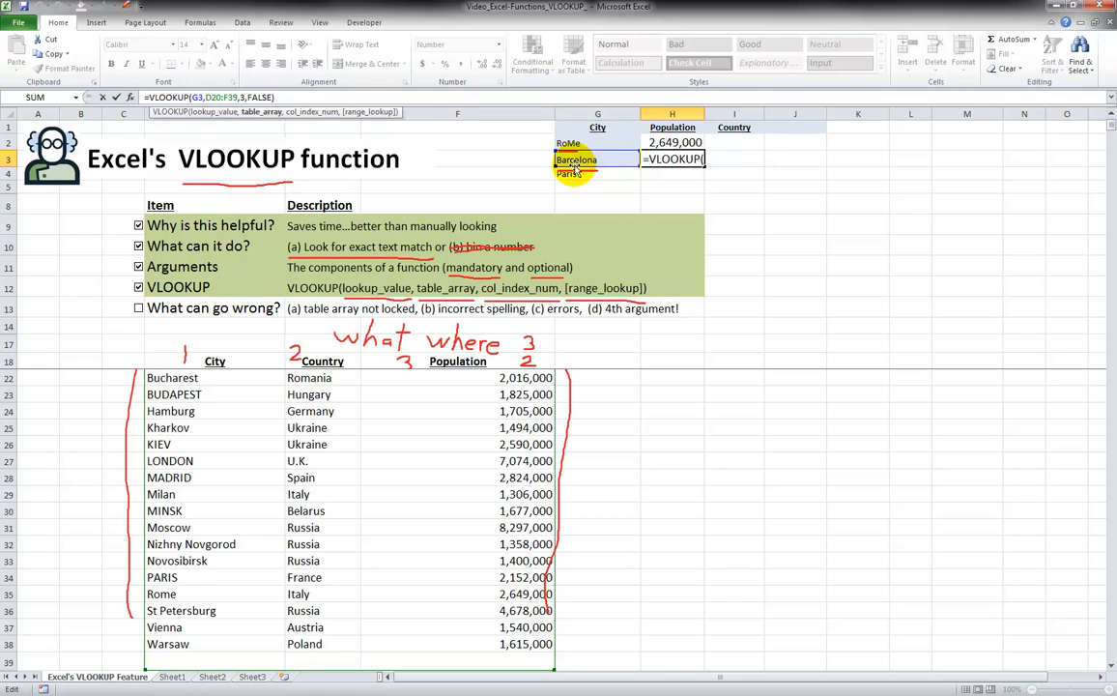
pyautogui.click(667, 143)
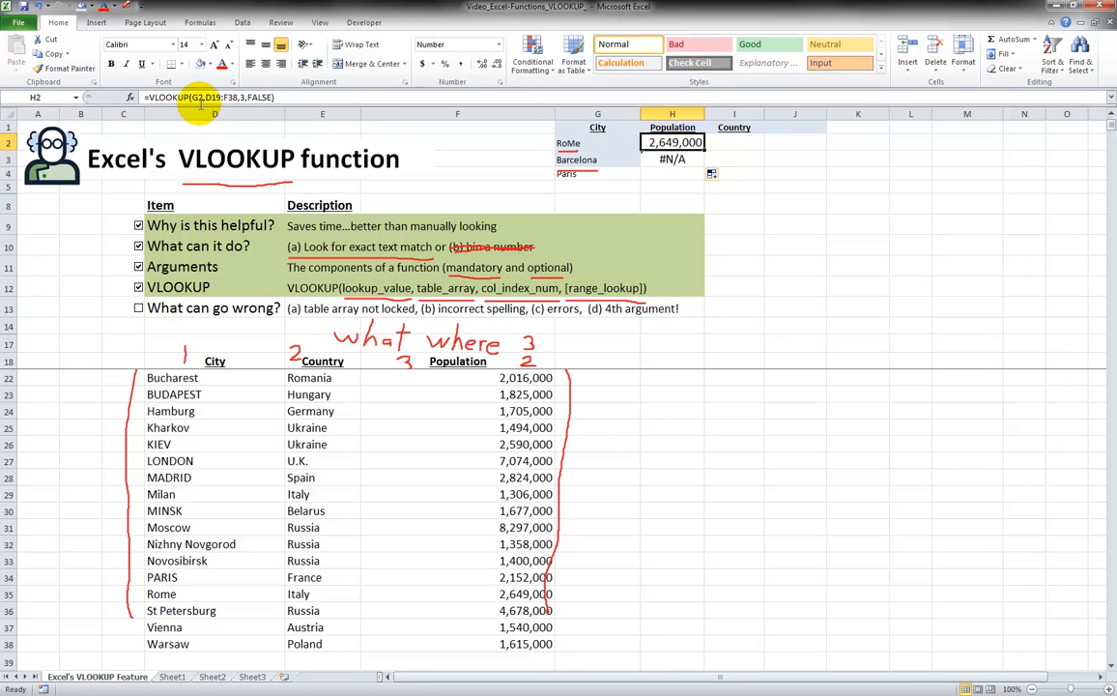
pyautogui.click(195, 98)
pyautogui.hotkey('ctrl', 'Return')
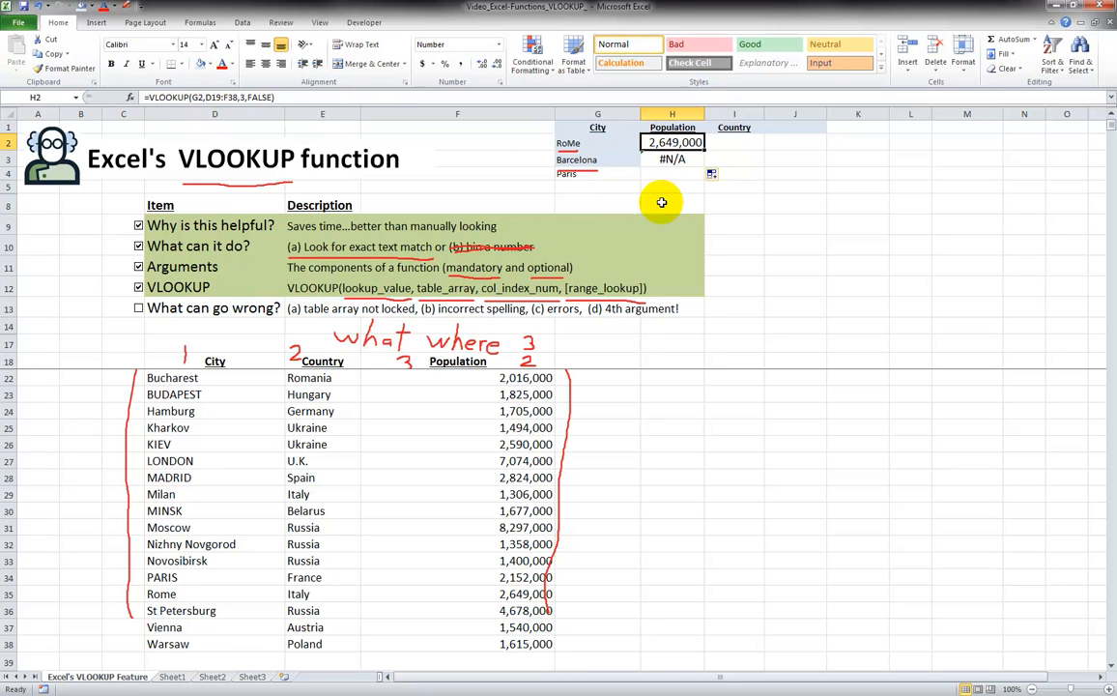
pyautogui.click(673, 159)
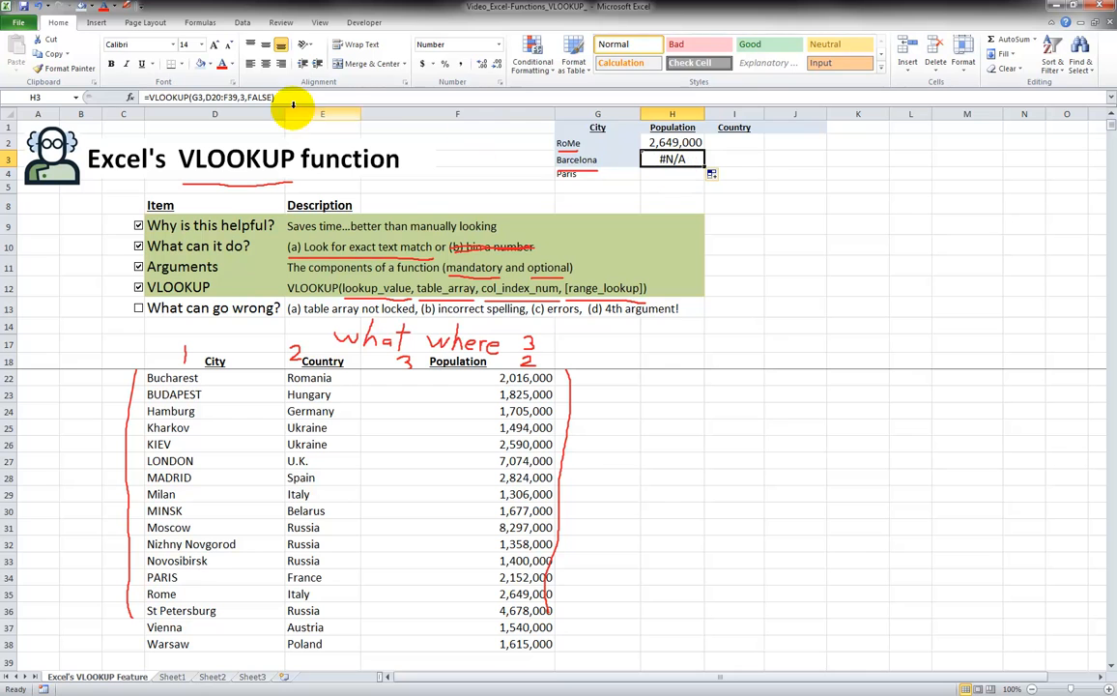
pyautogui.click(198, 98)
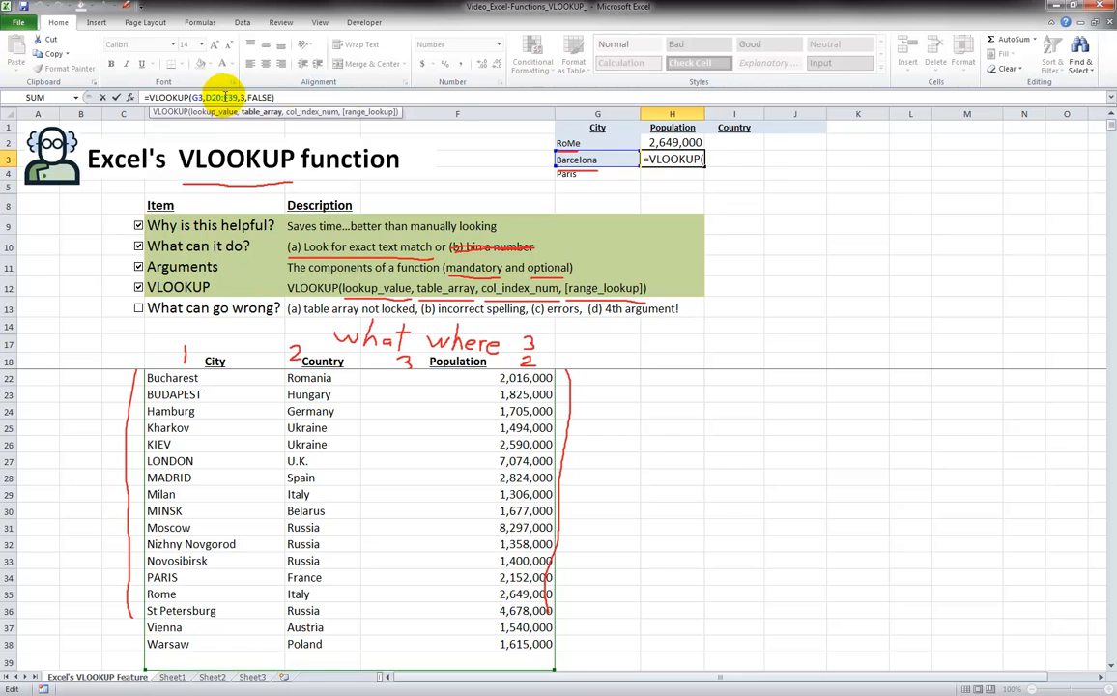
pyautogui.click(667, 145)
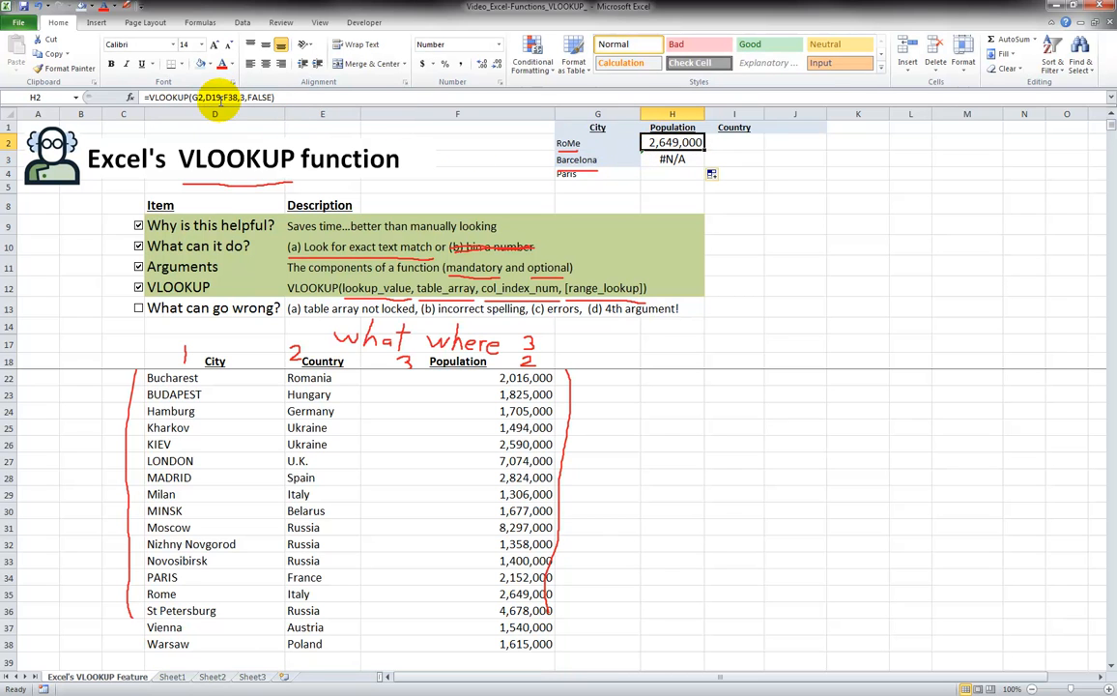
pyautogui.click(657, 160)
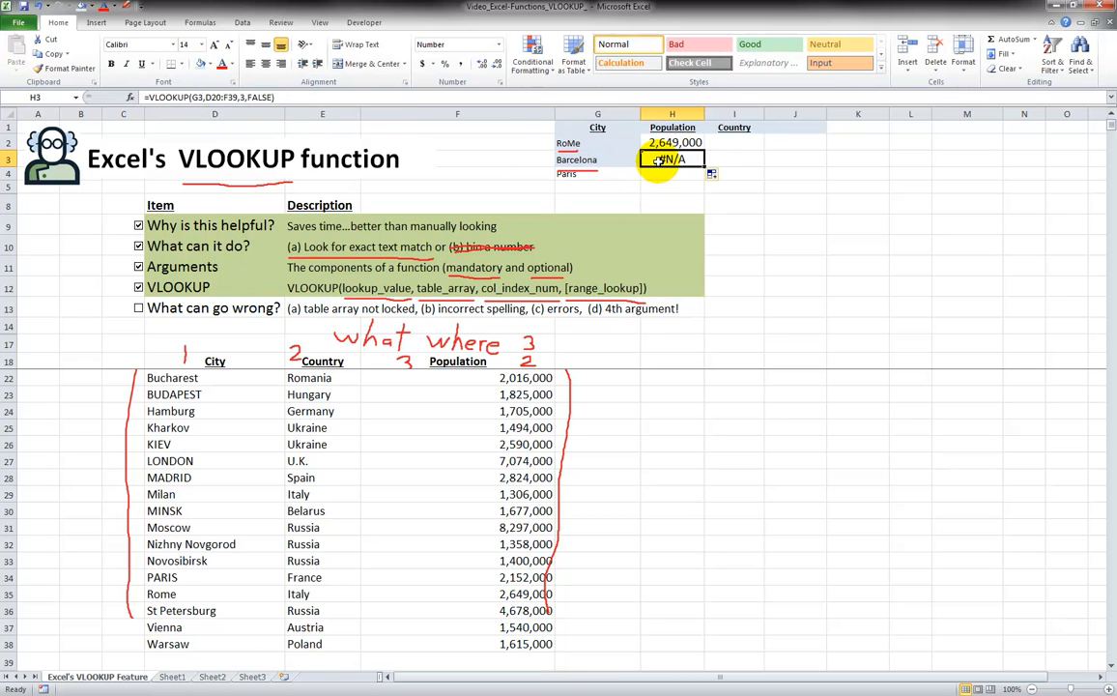
# - Examine which rows at the start of the city data the H3 formula's table array covers
pyautogui.click(221, 98)
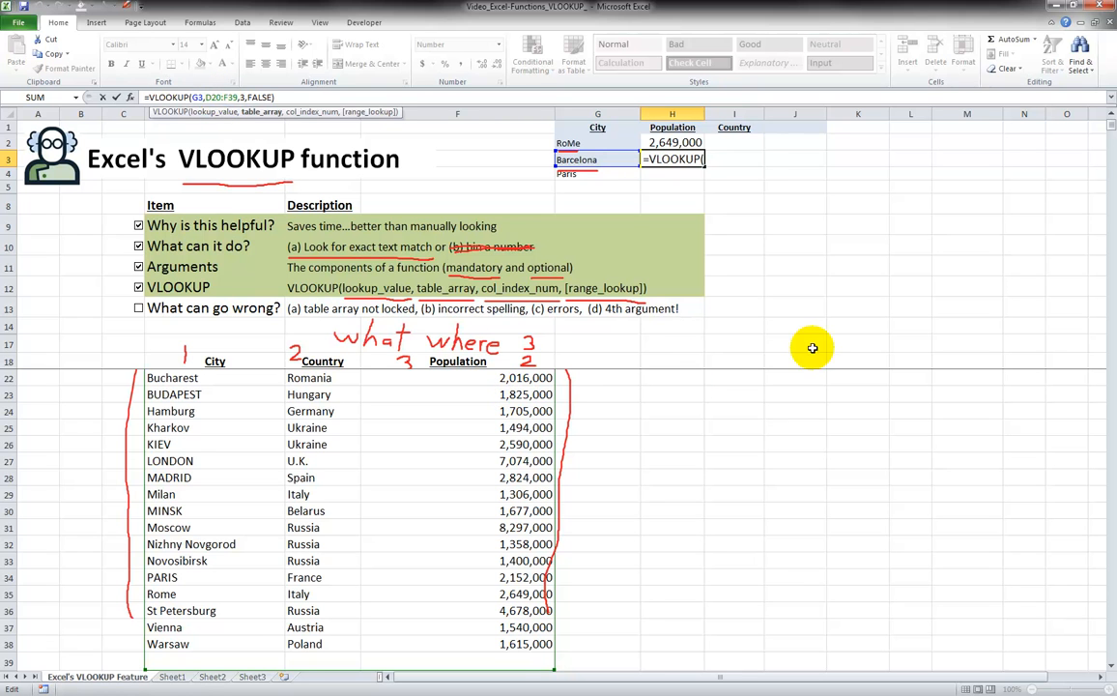
pyautogui.click(1111, 116)
pyautogui.click(1112, 116)
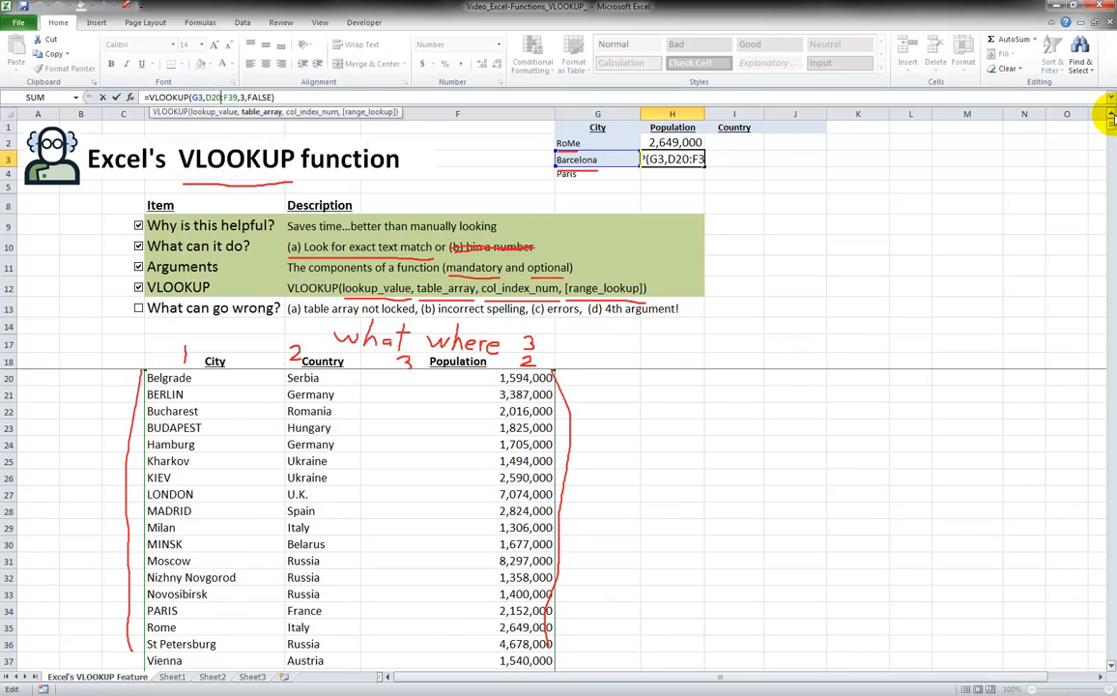
pyautogui.click(1112, 116)
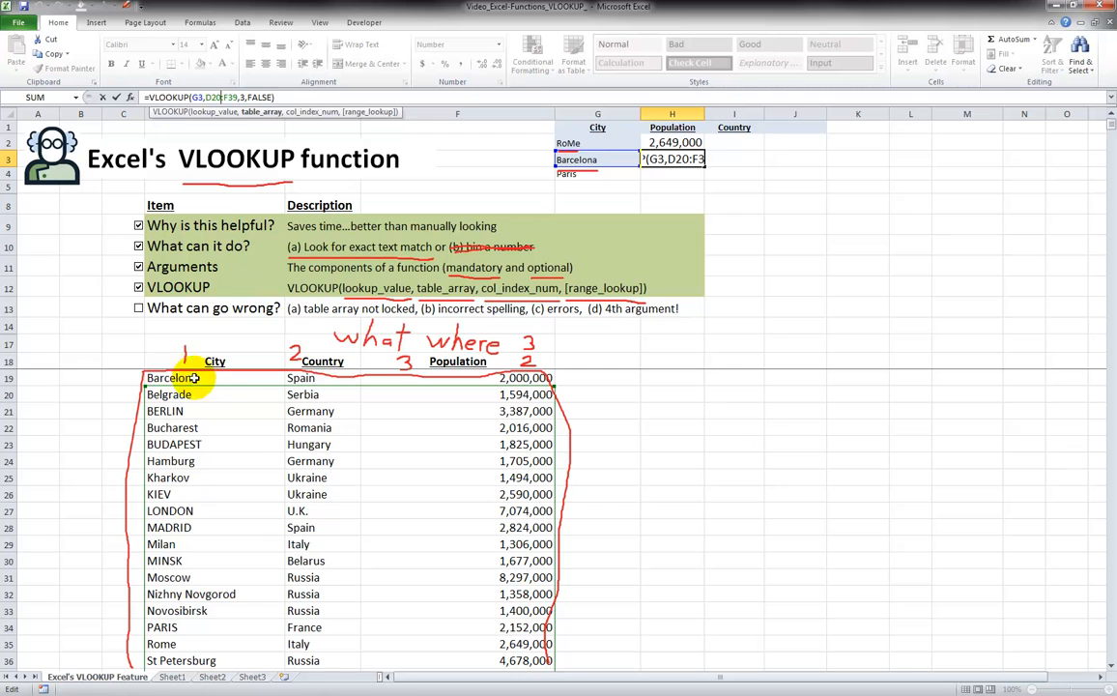
pyautogui.hotkey('ctrl', 'Return')
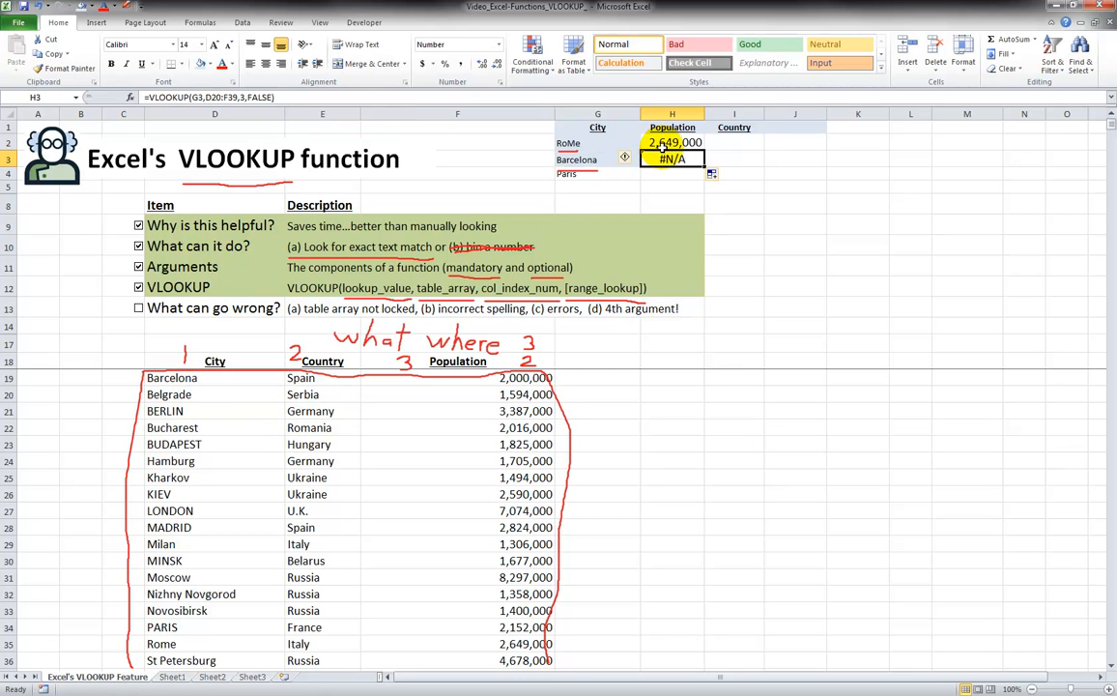
# - Make the table array in the H2 population formula absolute as $D$19:$F$38
pyautogui.click(230, 97)
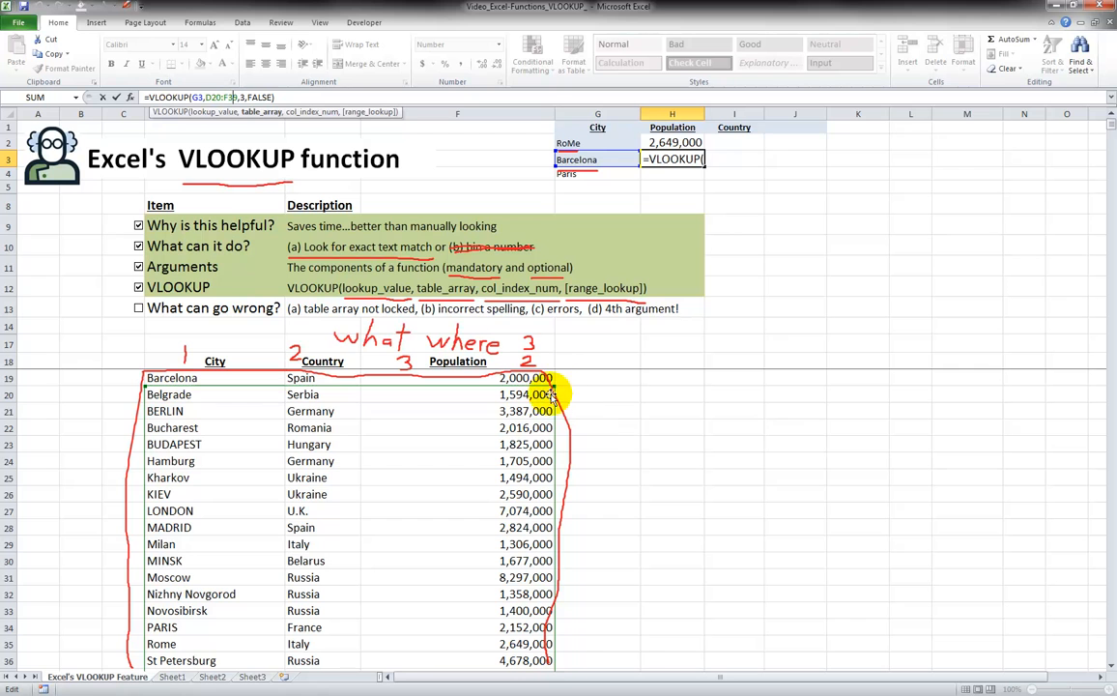
pyautogui.press('Escape')
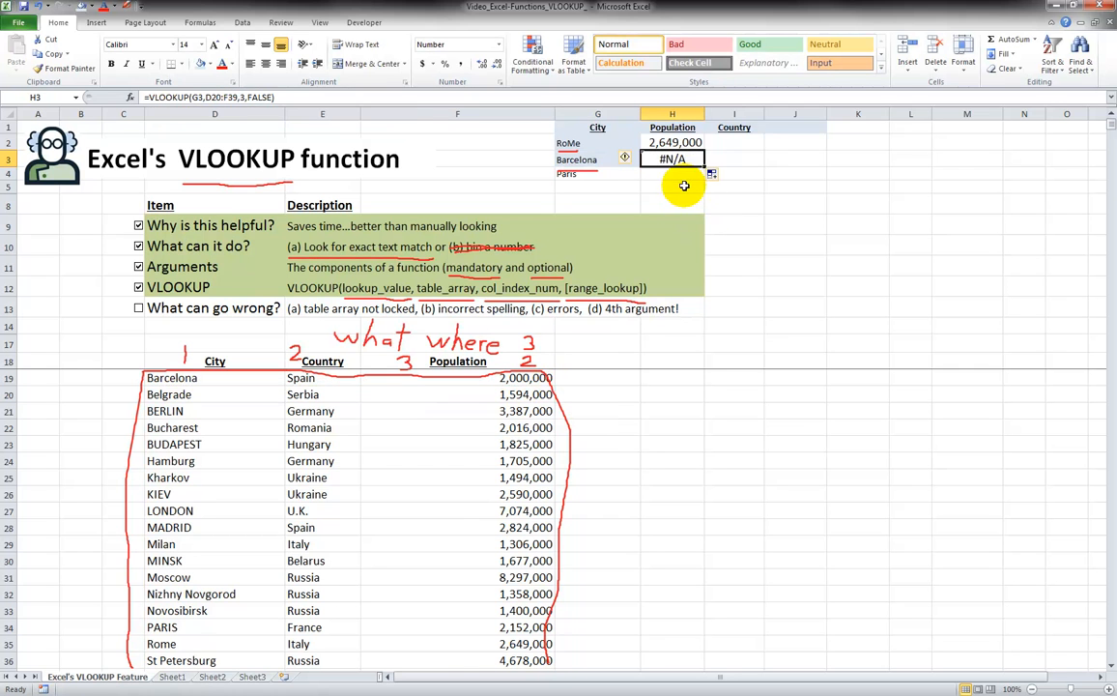
pyautogui.click(685, 143)
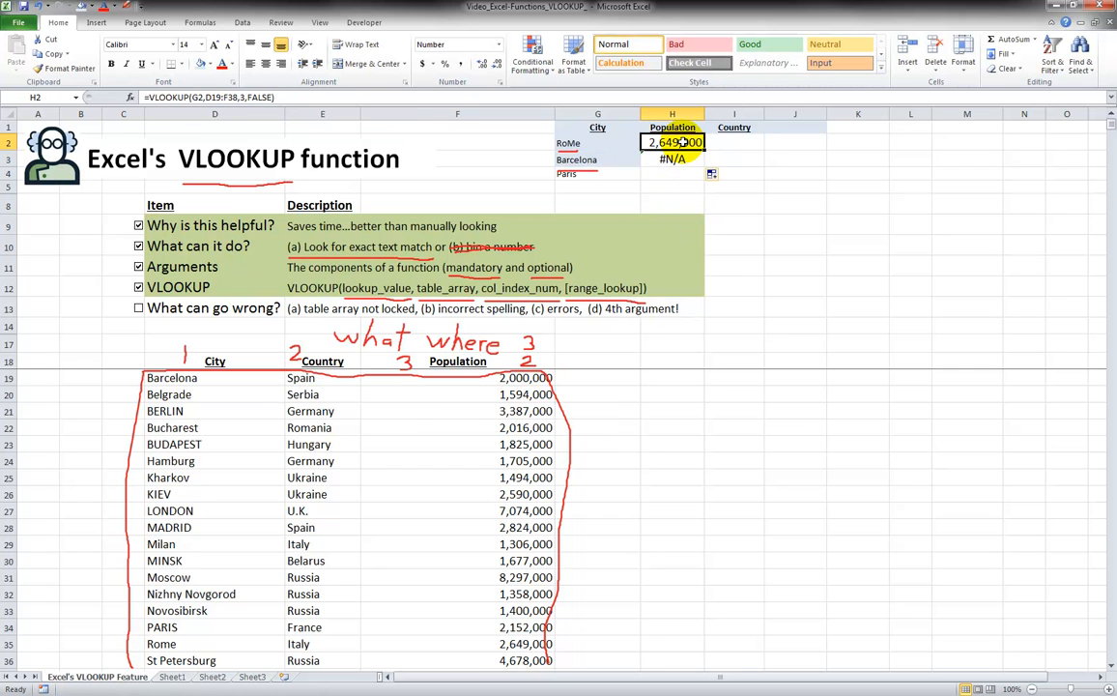
pyautogui.click(207, 98)
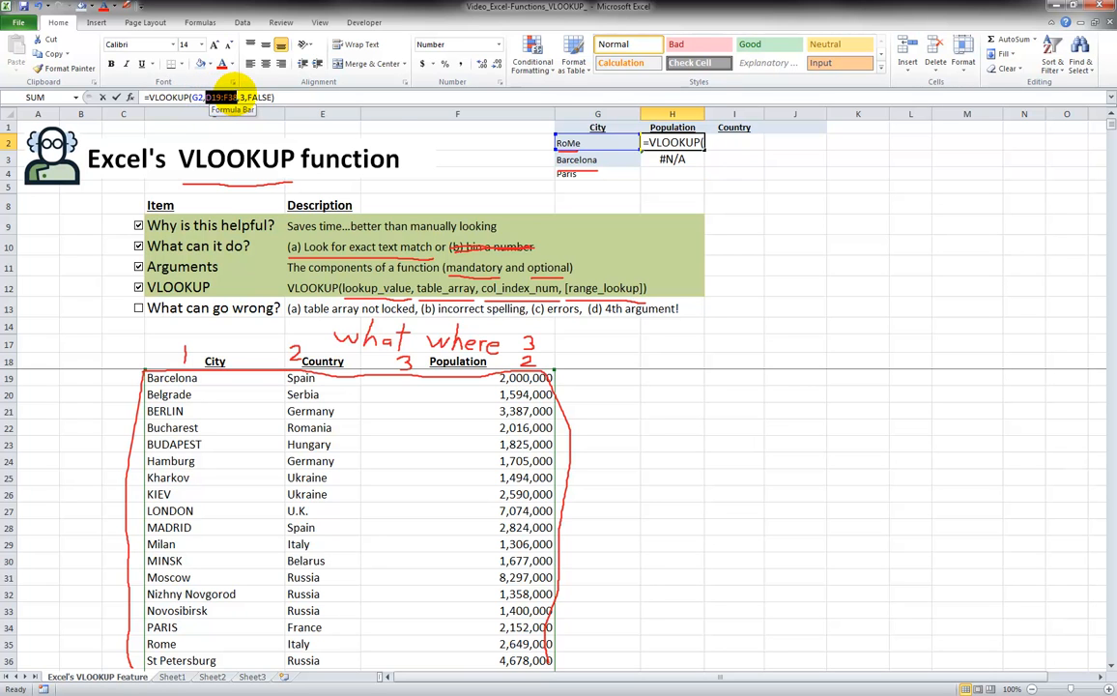
pyautogui.moveTo(236, 94); pyautogui.dragTo(237, 95)
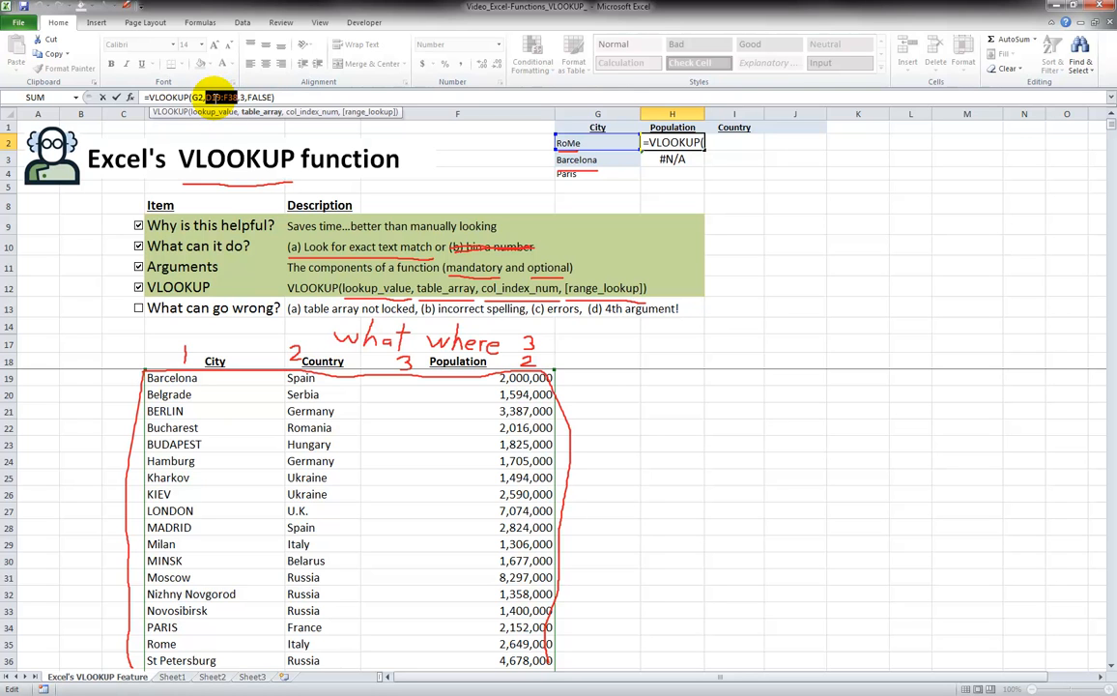
pyautogui.press('F4')
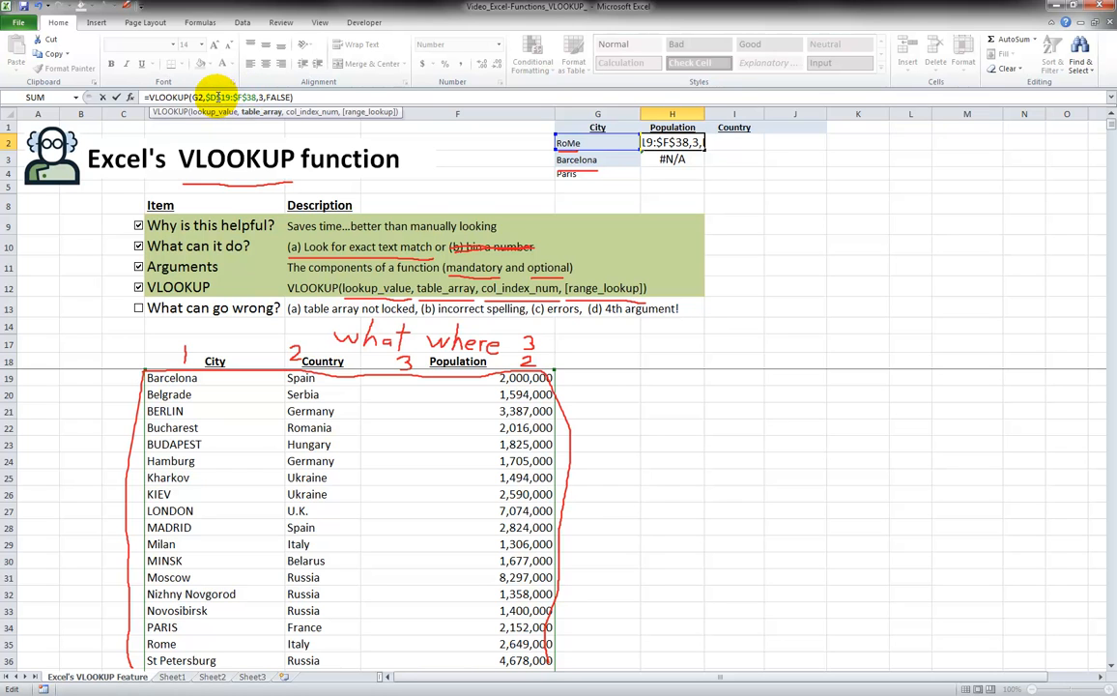
pyautogui.moveTo(205, 97); pyautogui.dragTo(249, 97)
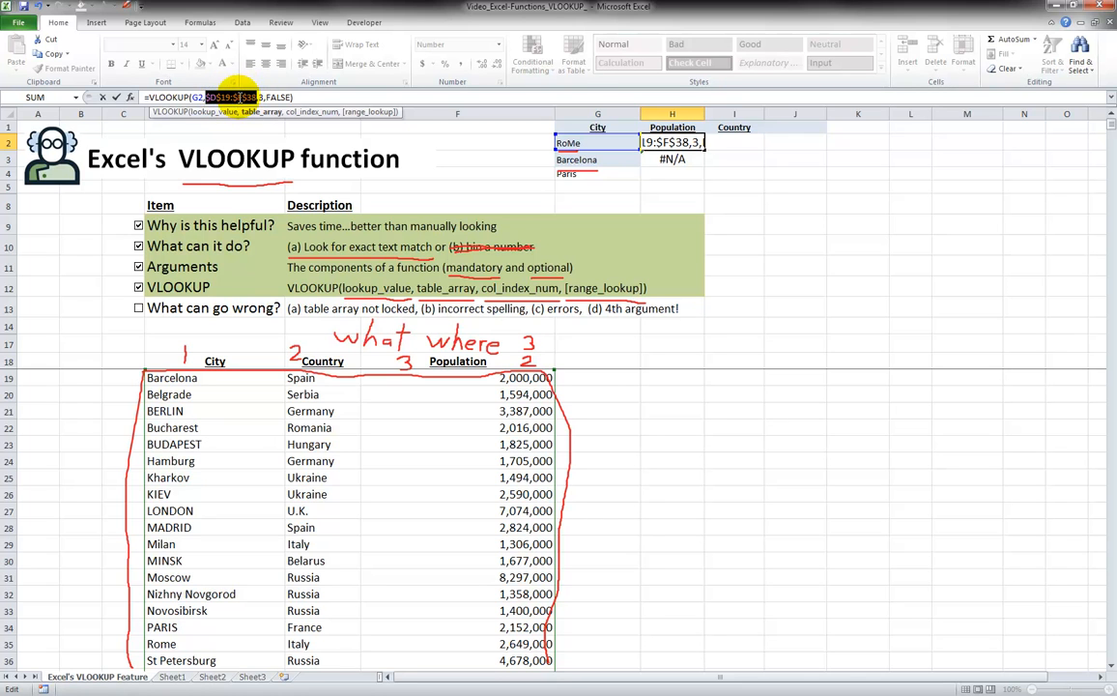
# - Lock only the column of the lookup value in the H2 formula, making it $G2
pyautogui.click(195, 98)
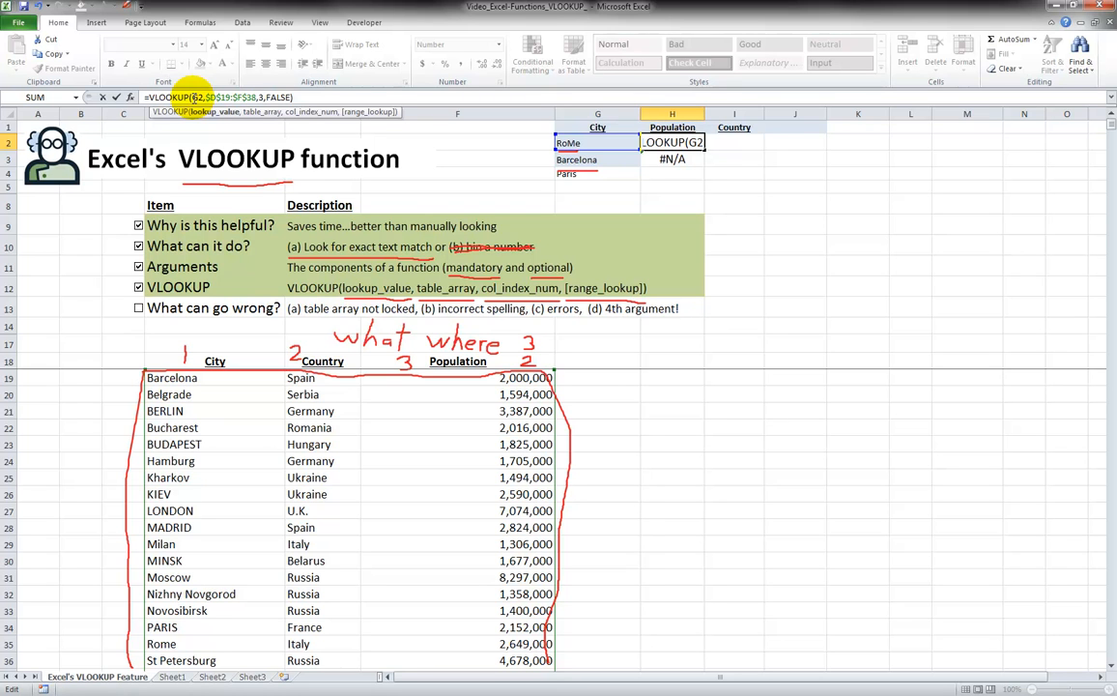
pyautogui.press('F4')
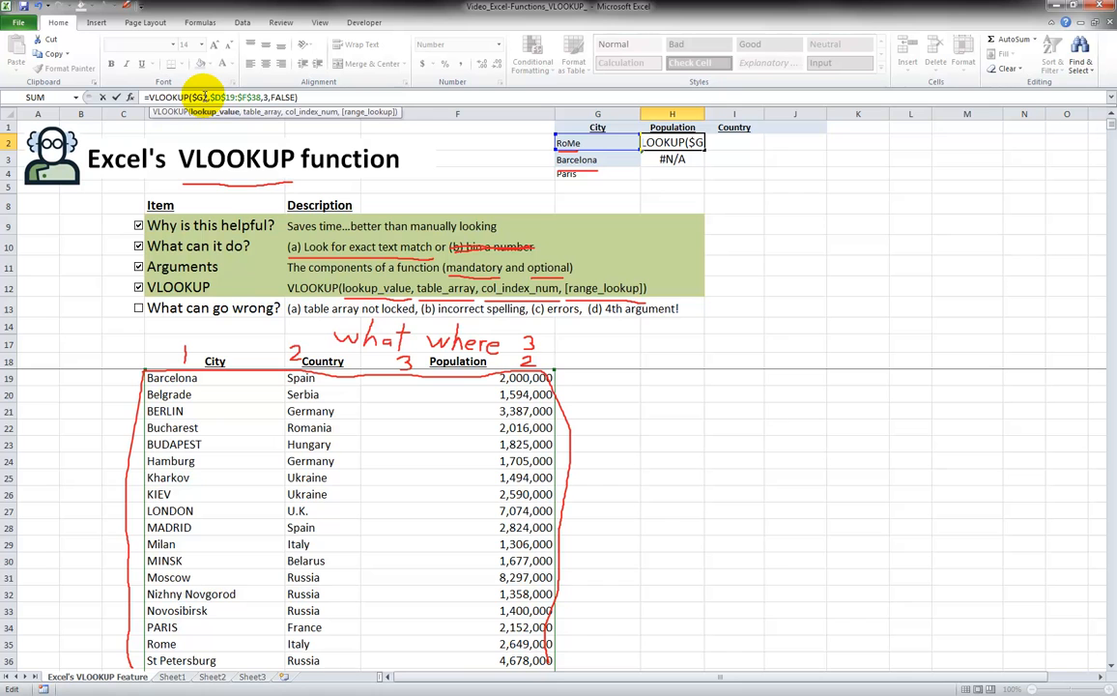
pyautogui.click(116, 99)
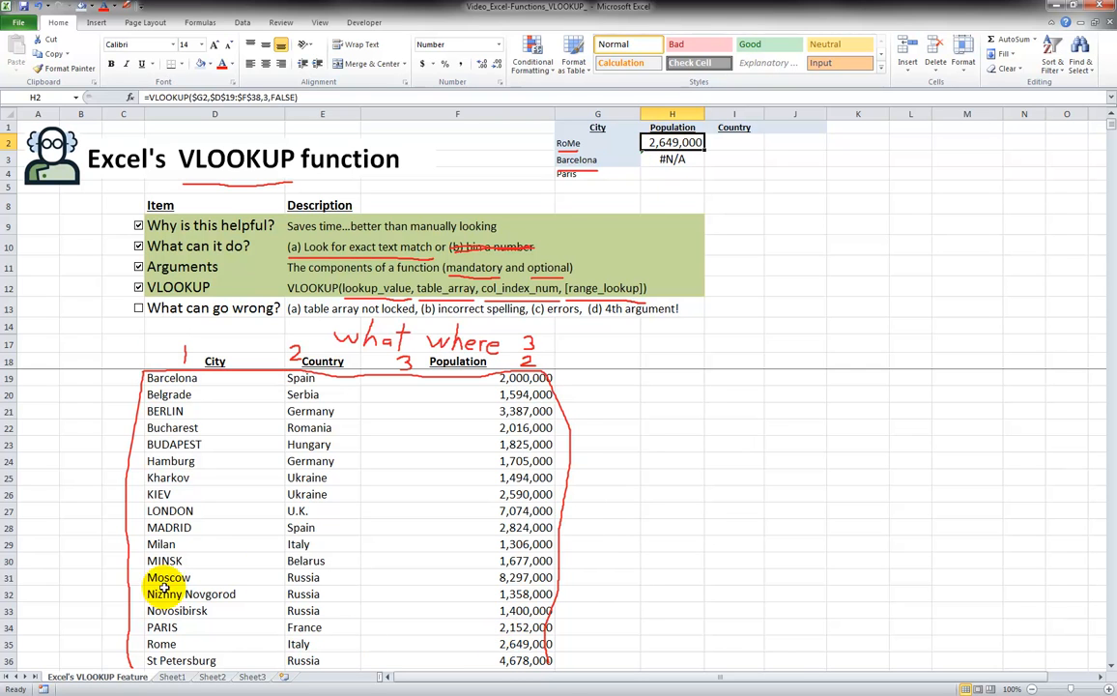
# - Check Rome's row in the city data and copy the population formula from H2 down to H3
pyautogui.click(174, 643)
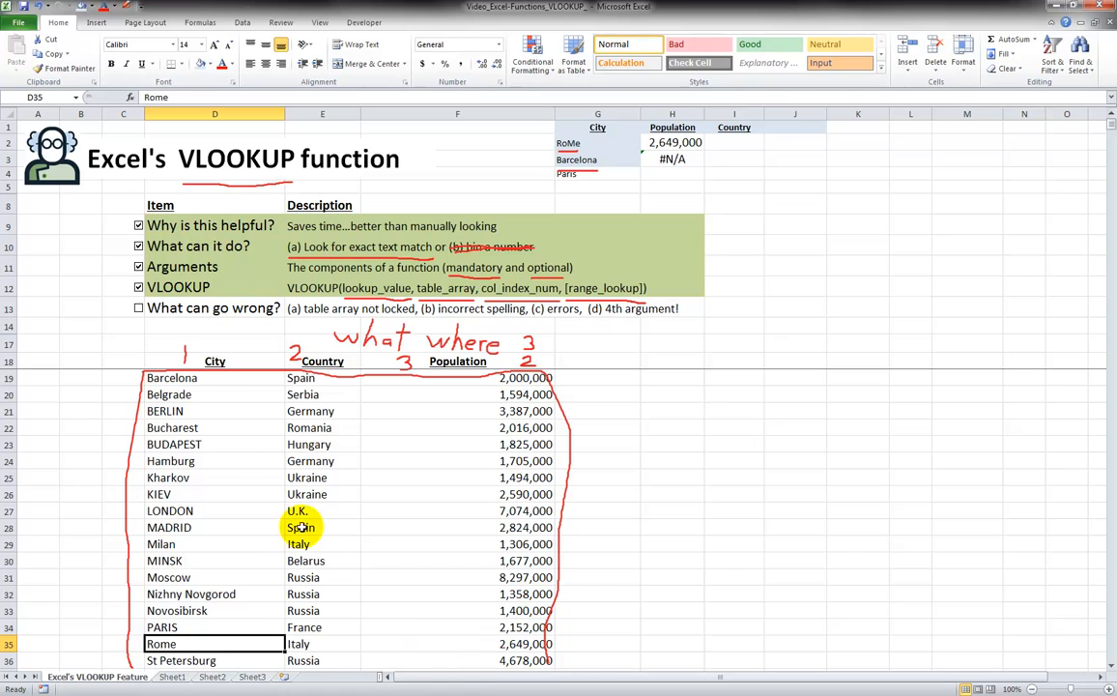
pyautogui.click(491, 643)
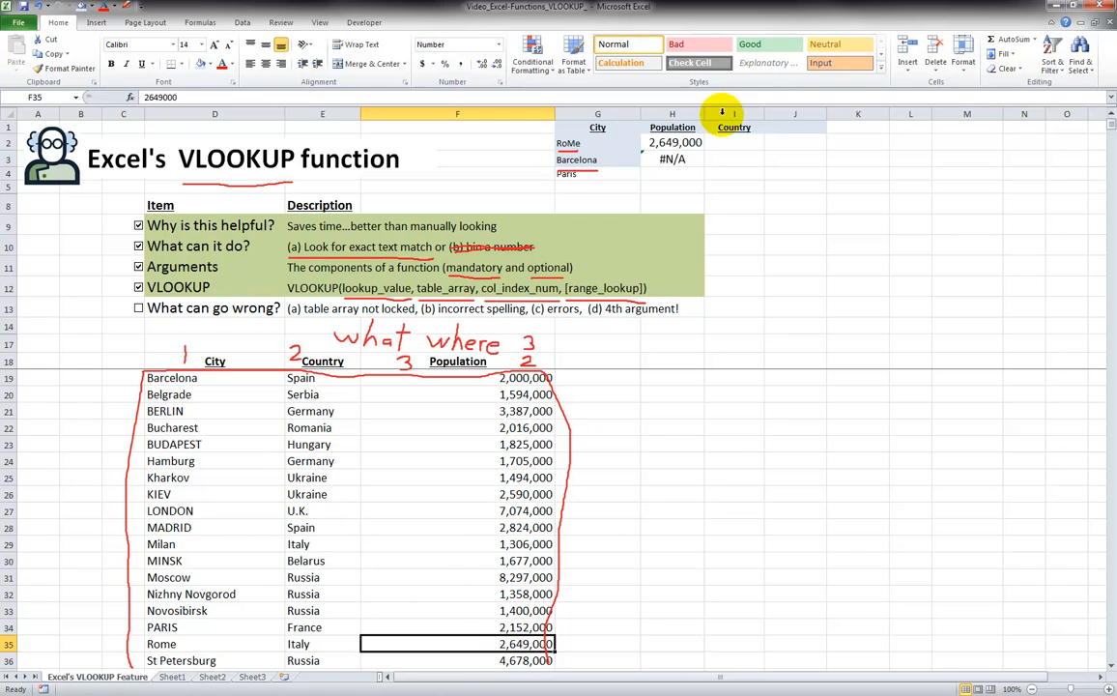
pyautogui.click(677, 143)
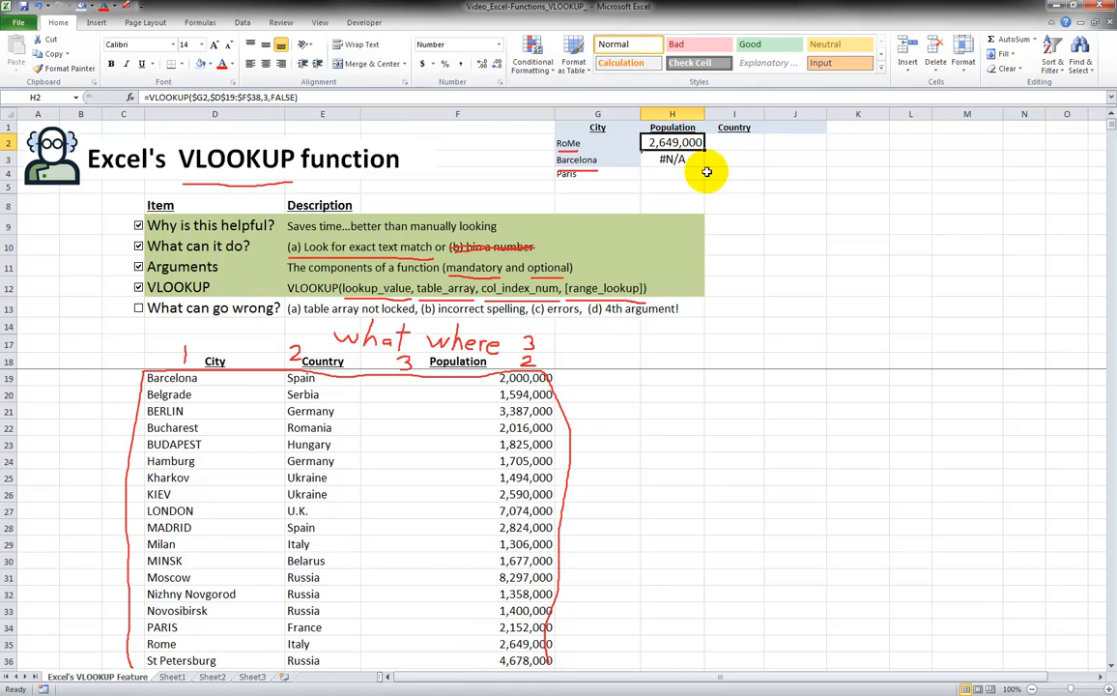
pyautogui.moveTo(706, 148); pyautogui.dragTo(706, 164)
pyautogui.click(683, 159)
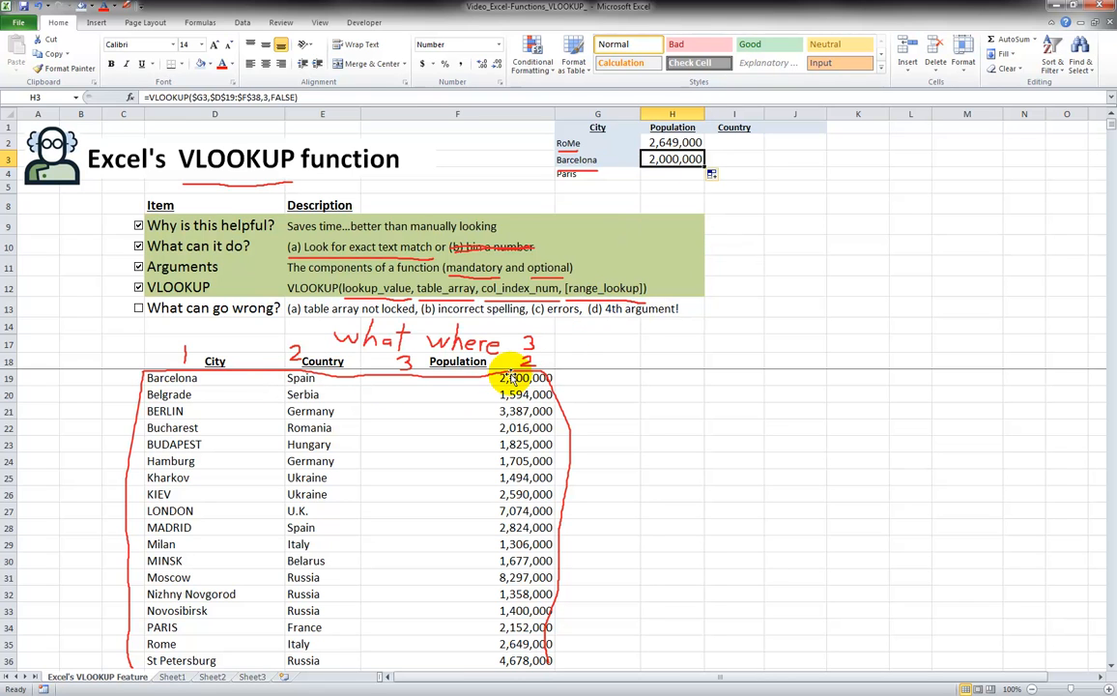
# - Check Barcelona's population in the city data against H3 and review the H3 formula's table array and column index
pyautogui.click(203, 380)
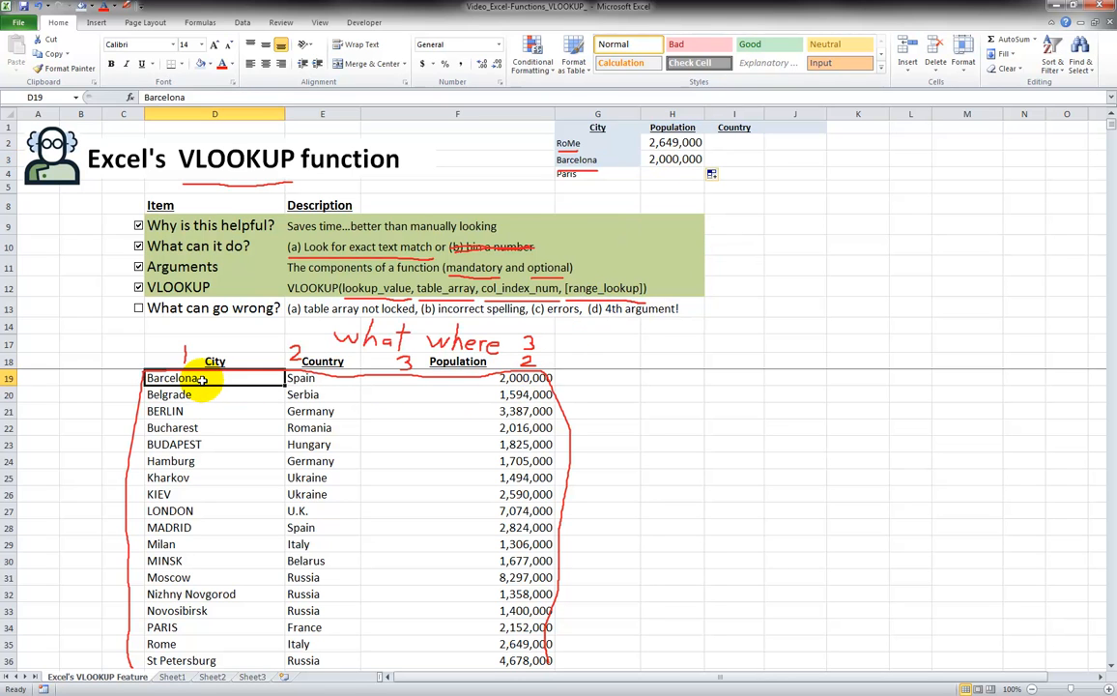
pyautogui.click(509, 378)
pyautogui.click(527, 344)
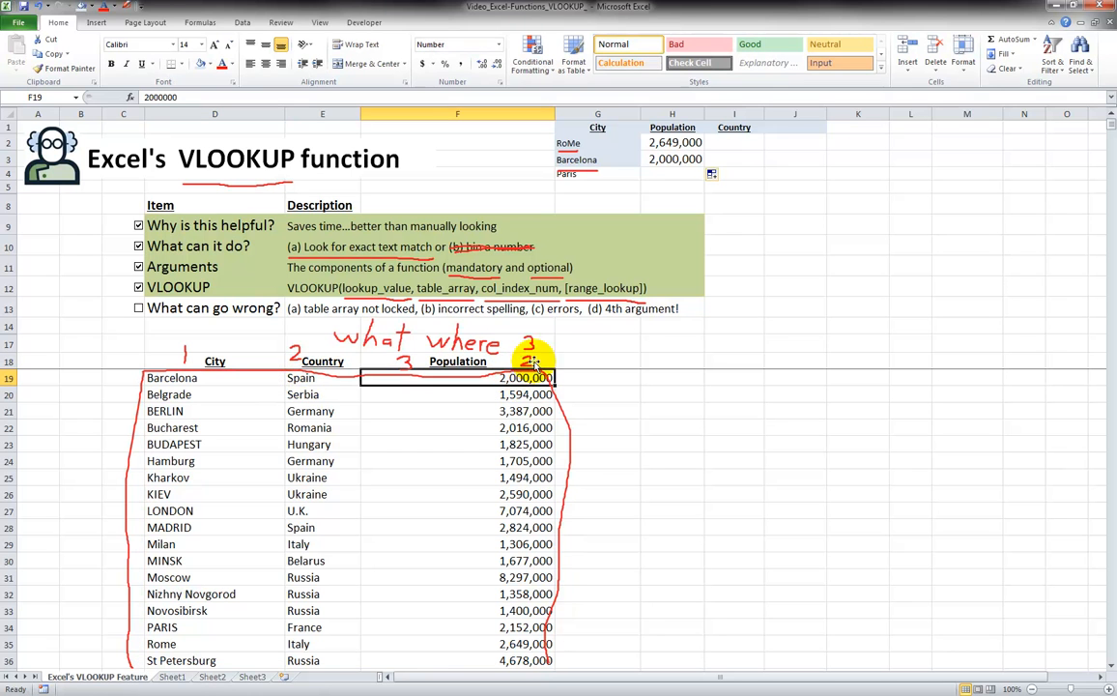
pyautogui.click(696, 158)
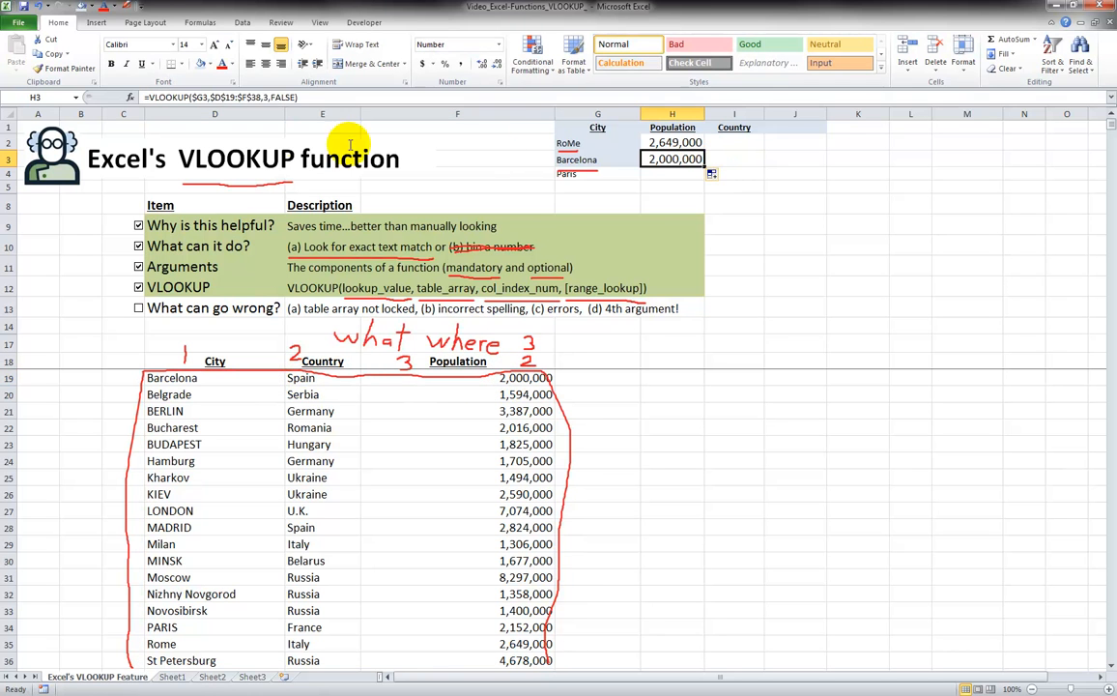
pyautogui.click(232, 97)
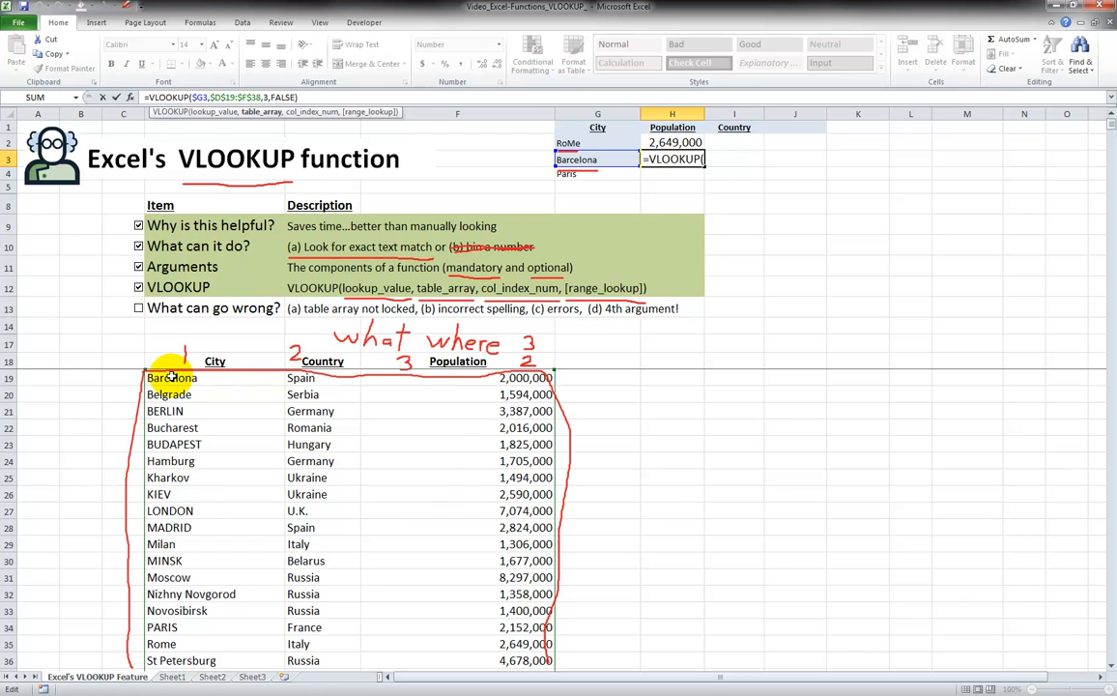
pyautogui.click(269, 98)
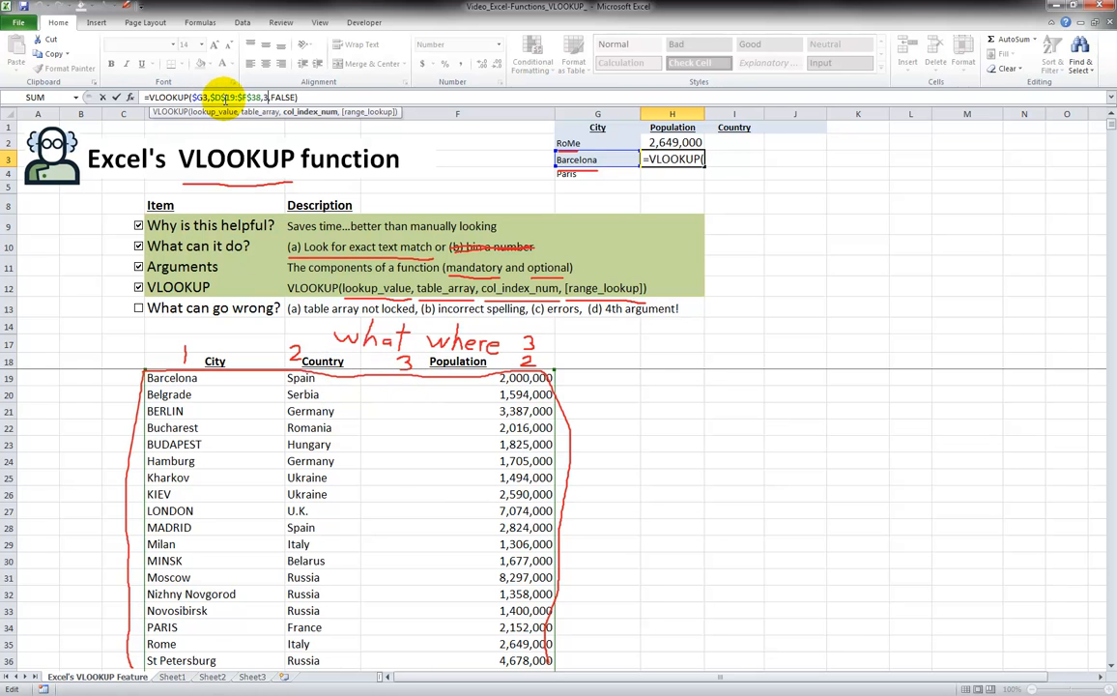
pyautogui.hotkey('ctrl', 'Return')
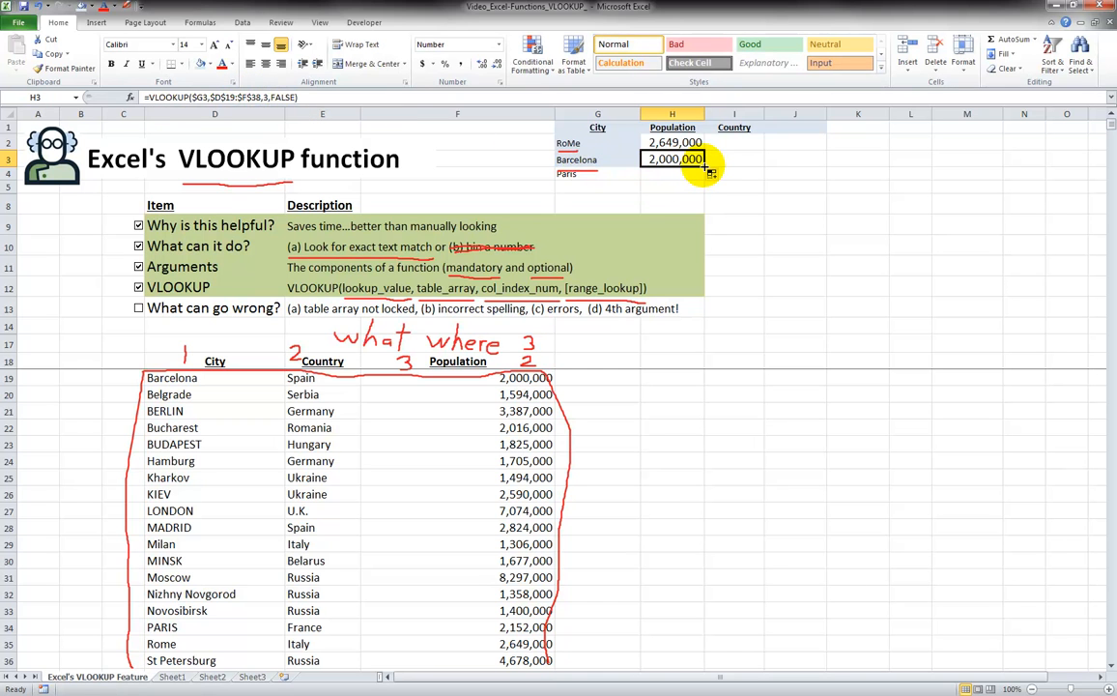
# - Locate Paris in the city data and copy the population formula from H3 down to H4
pyautogui.click(583, 177)
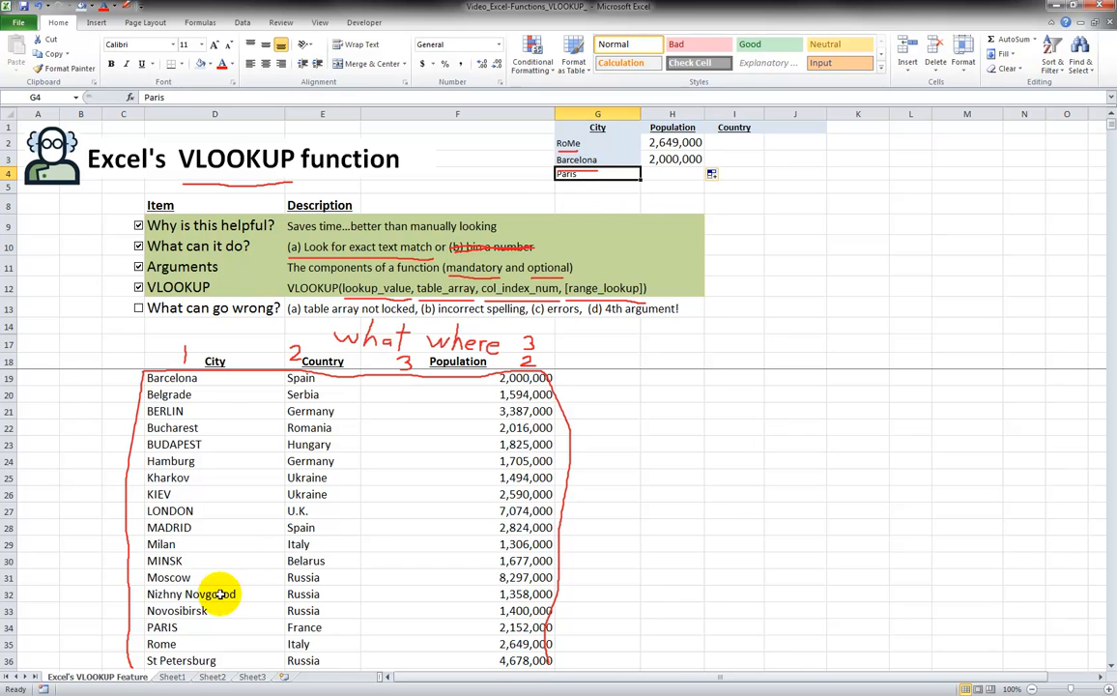
pyautogui.click(164, 627)
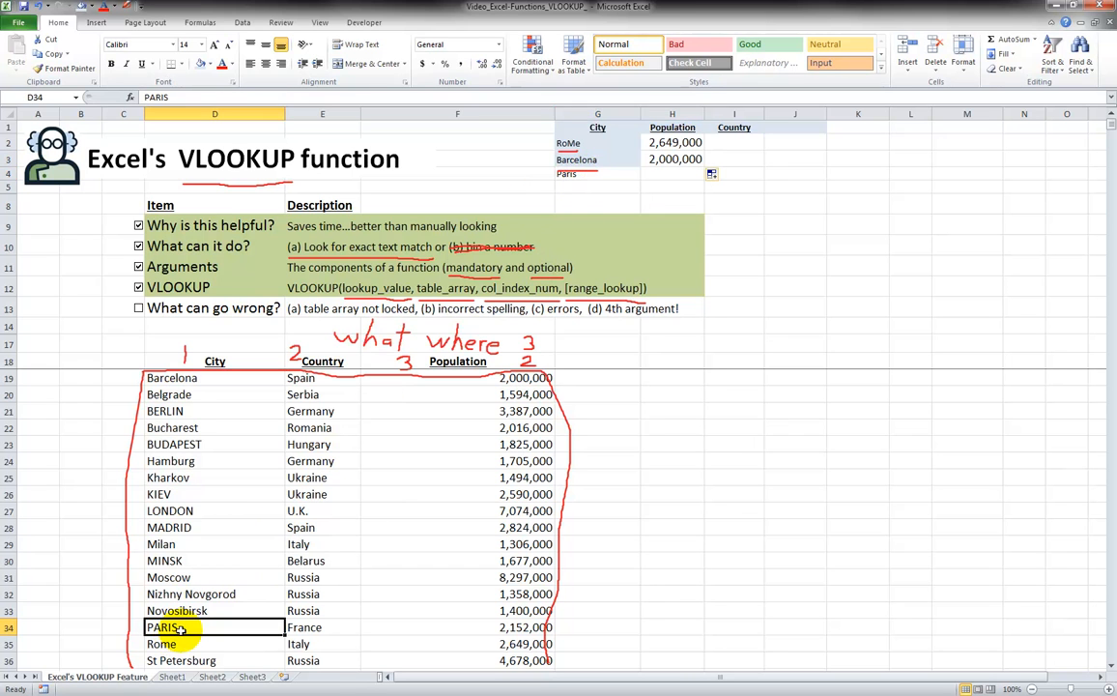
pyautogui.click(676, 158)
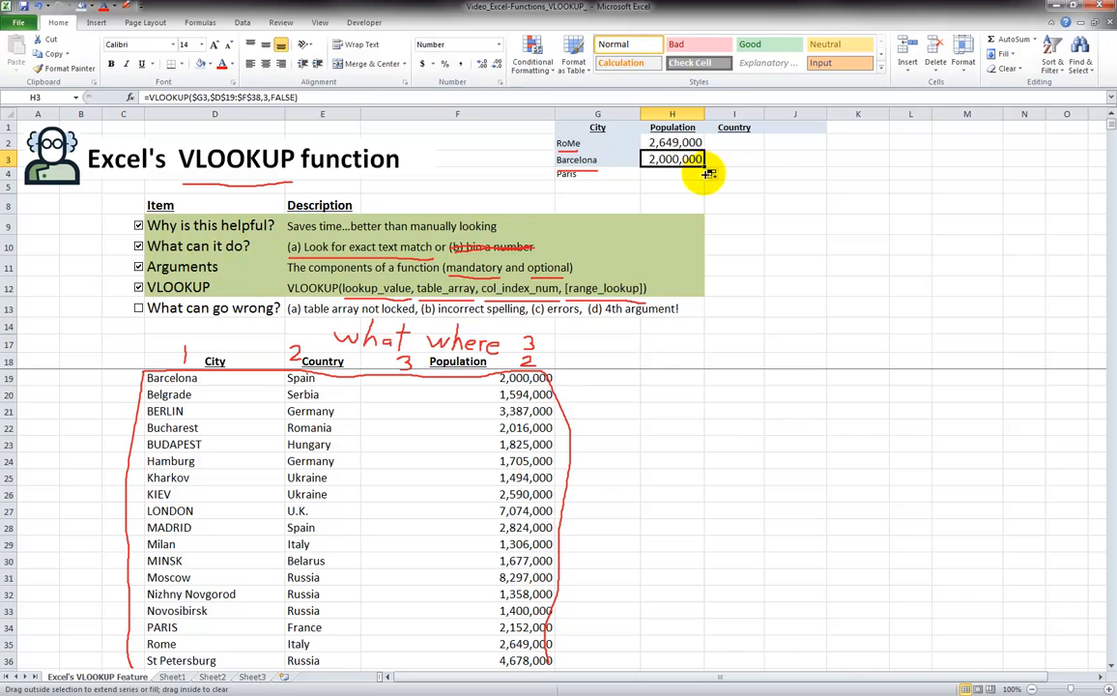
pyautogui.moveTo(710, 171); pyautogui.dragTo(712, 180)
pyautogui.click(684, 173)
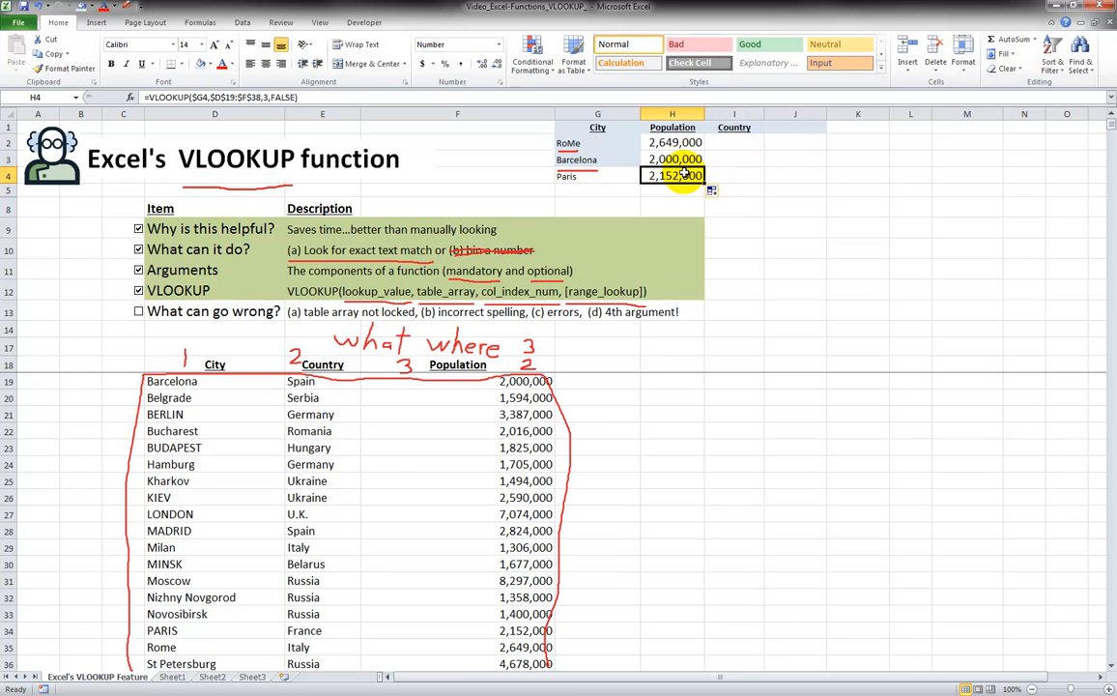
# - Copy the population formula from H2 across to I2 in the Country column
pyautogui.press('Up')
pyautogui.press('Up')
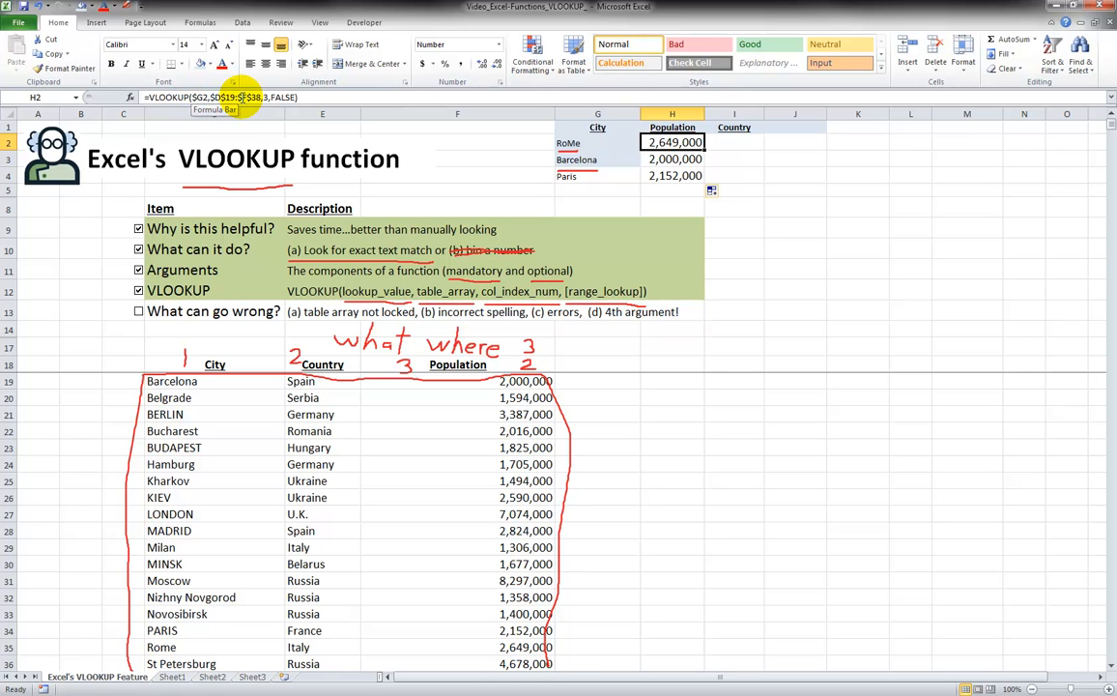
pyautogui.moveTo(704, 150); pyautogui.dragTo(738, 151)
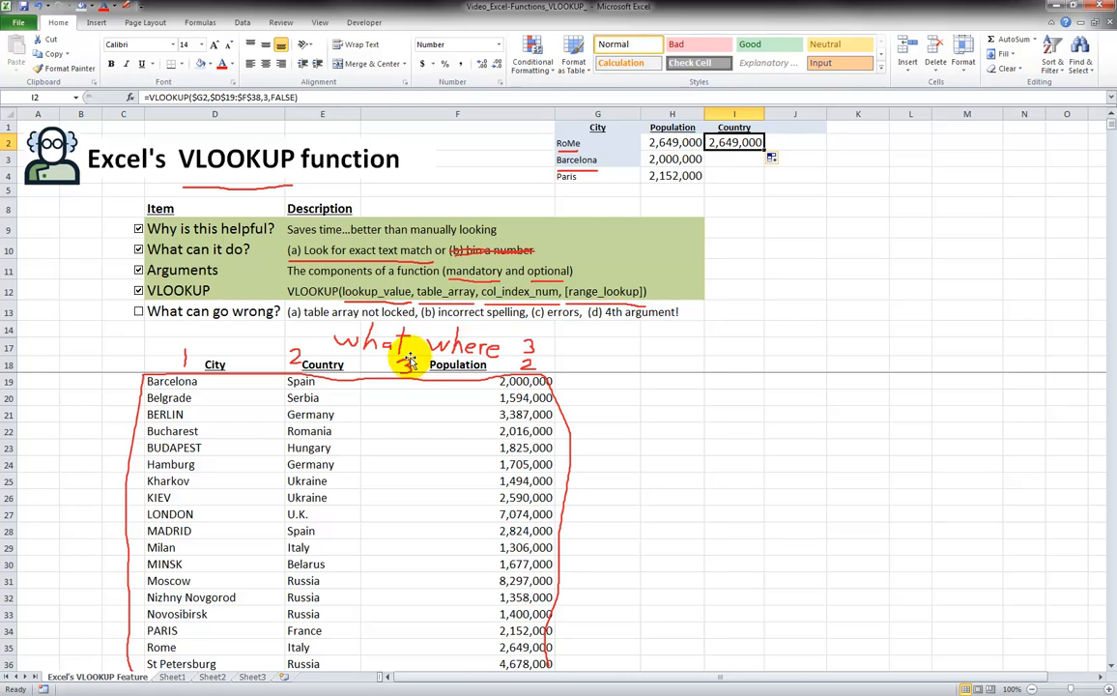
# - Change the column index in the I2 formula to 2 and copy the formula down through I4
pyautogui.click(734, 128)
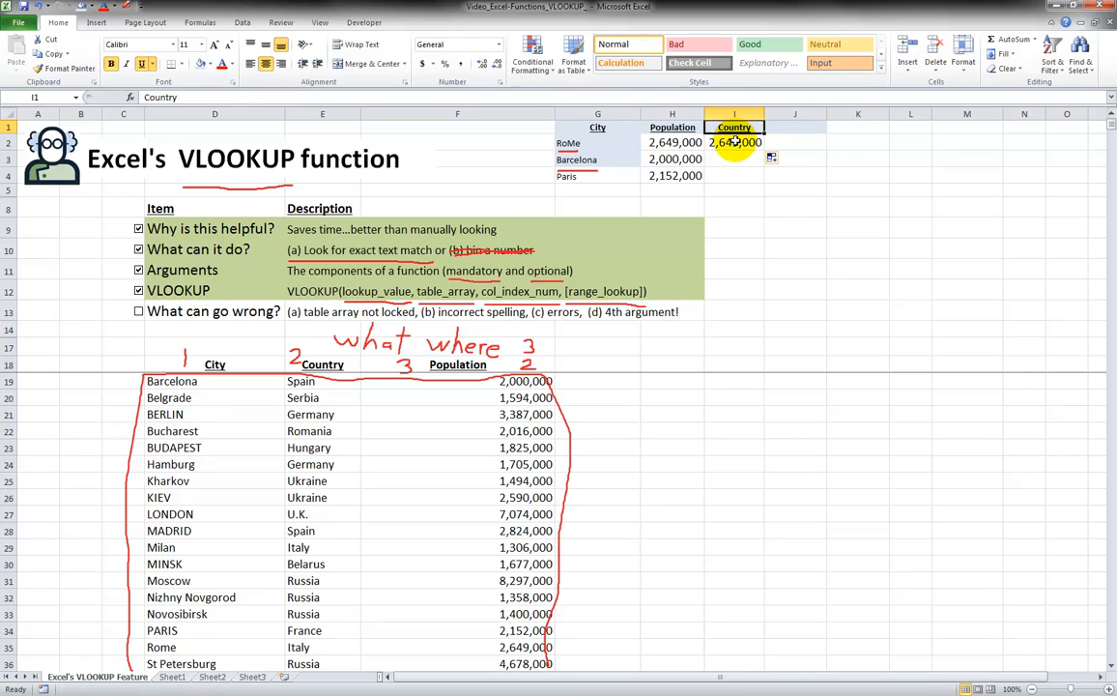
pyautogui.click(734, 142)
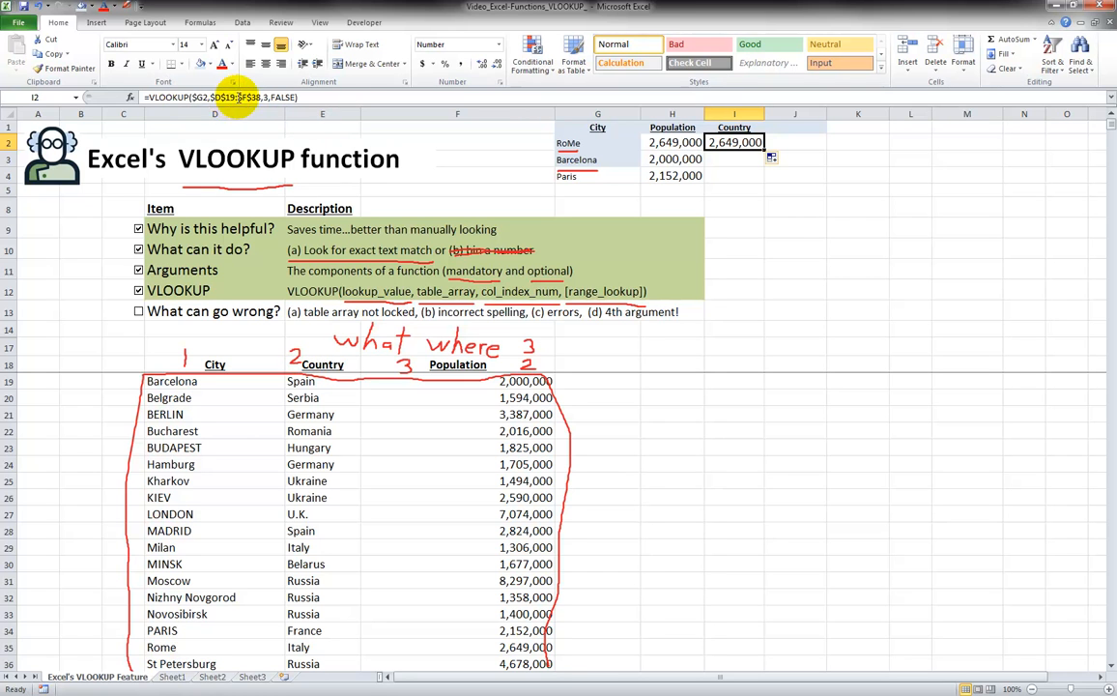
pyautogui.click(263, 98)
pyautogui.press('BackSpace')
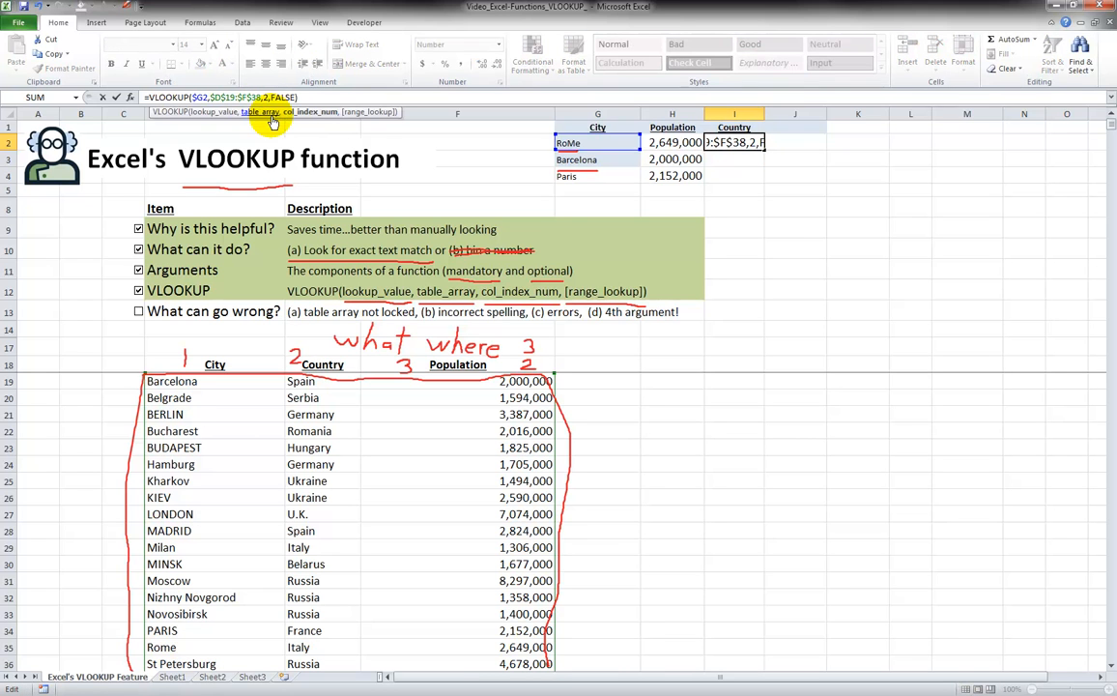
pyautogui.hotkey('ctrl', 'Return')
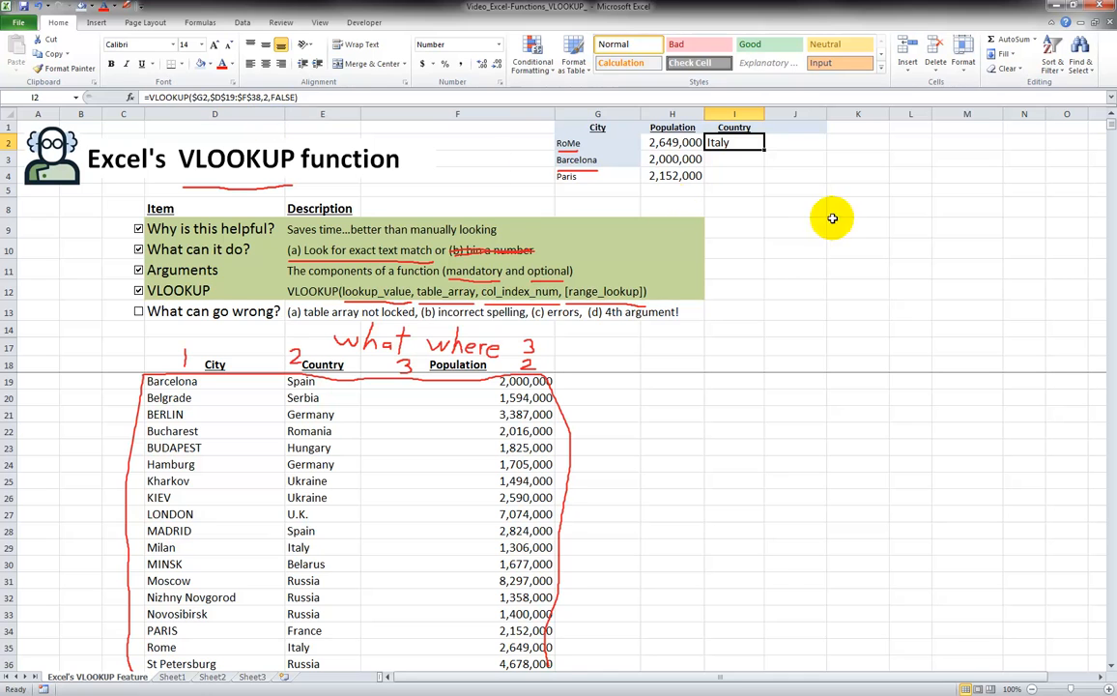
pyautogui.moveTo(765, 150); pyautogui.dragTo(767, 175)
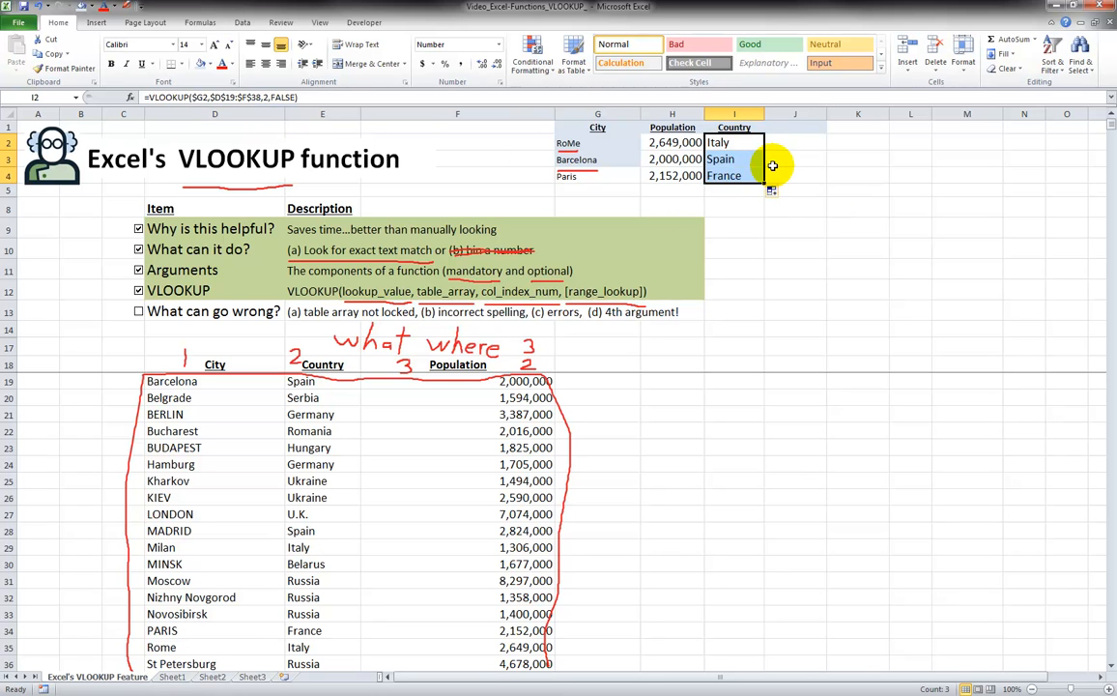
# - Enter the column index numbers beneath the results: 3 in H5 for population and 2 in I5 for country
pyautogui.click(679, 192)
pyautogui.write('1')
pyautogui.press('Tab')
pyautogui.write('2')
pyautogui.click(681, 191)
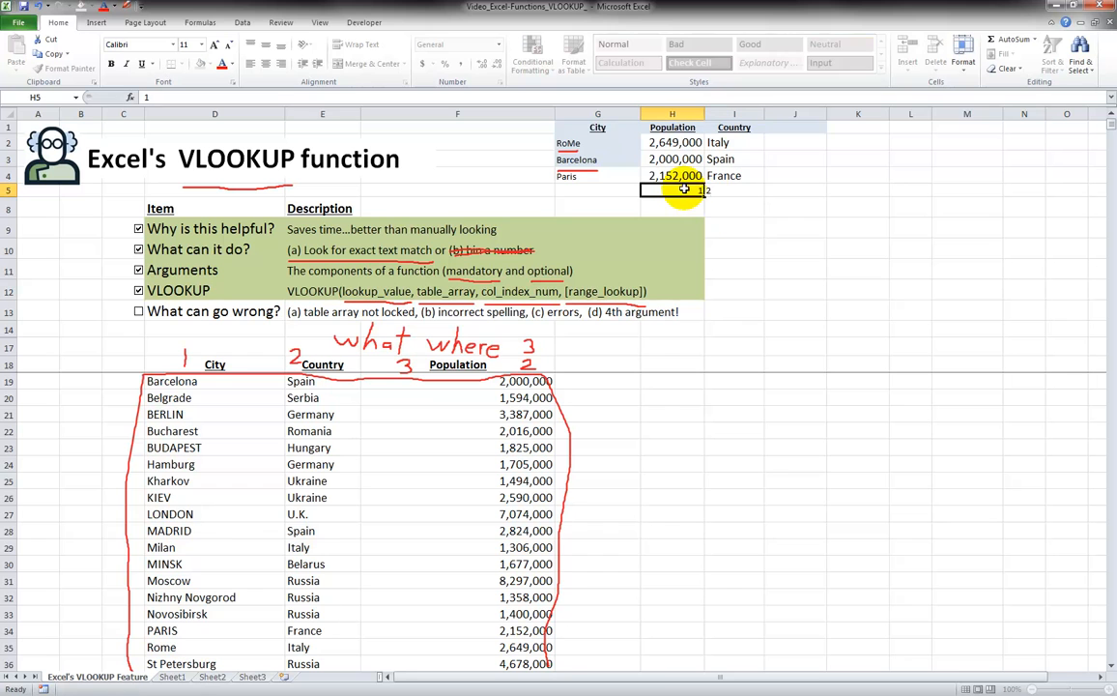
pyautogui.click(675, 160)
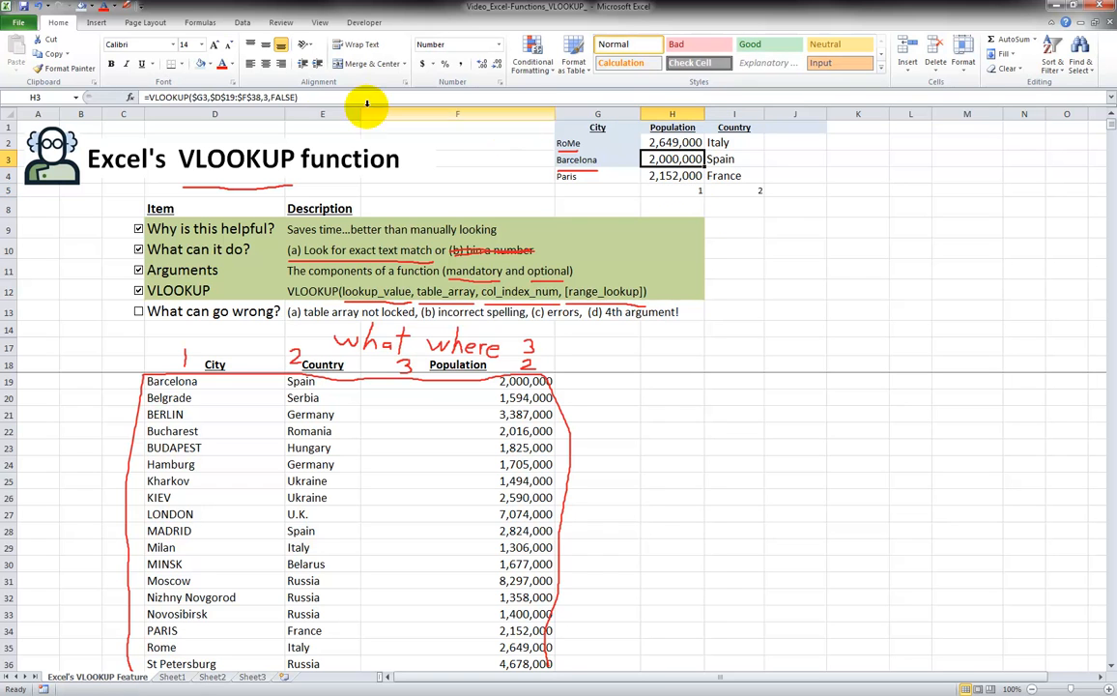
pyautogui.click(663, 191)
pyautogui.write('3')
pyautogui.click(731, 192)
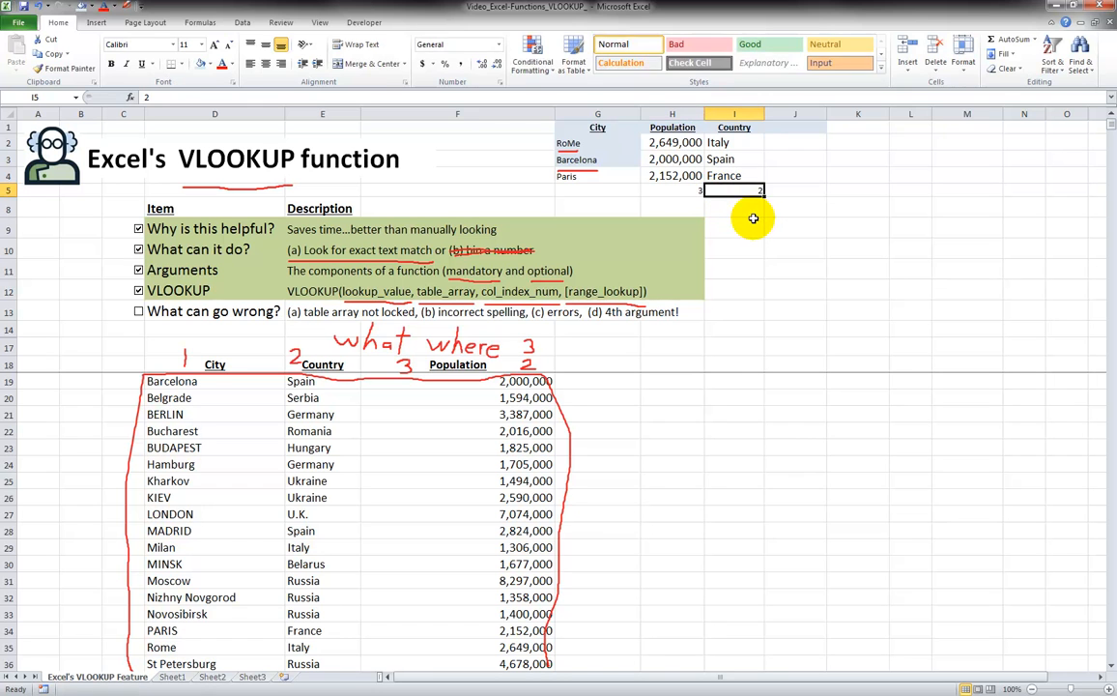
# - Replace the column index number in the H2 VLOOKUP formula with the reference $H5
pyautogui.click(674, 142)
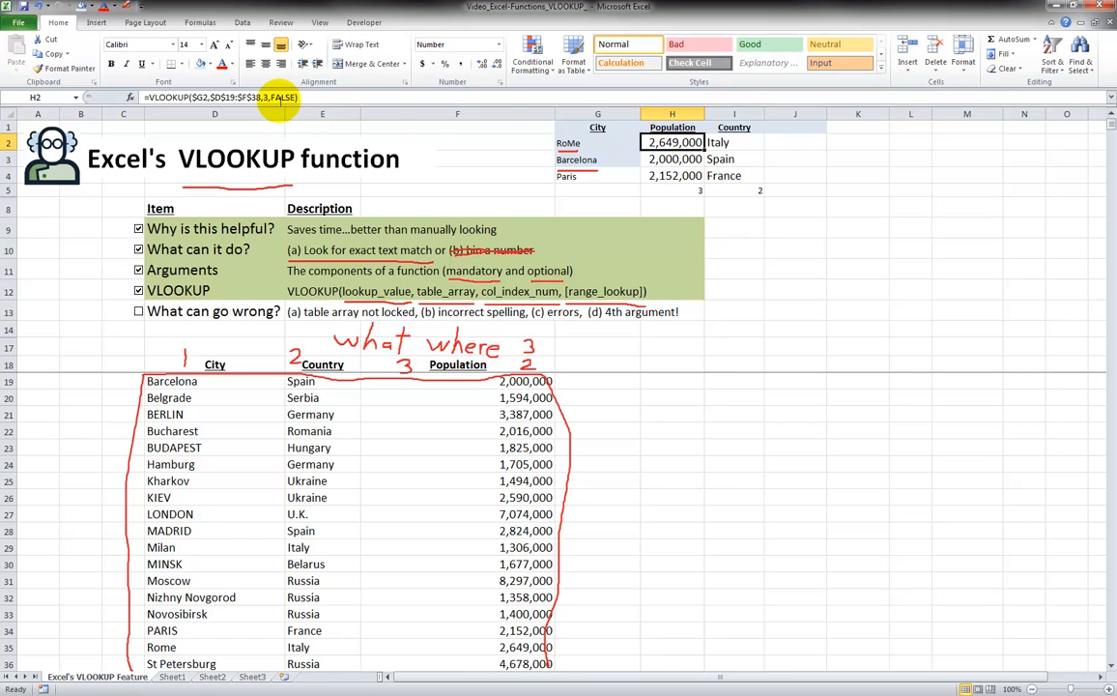
pyautogui.click(276, 98)
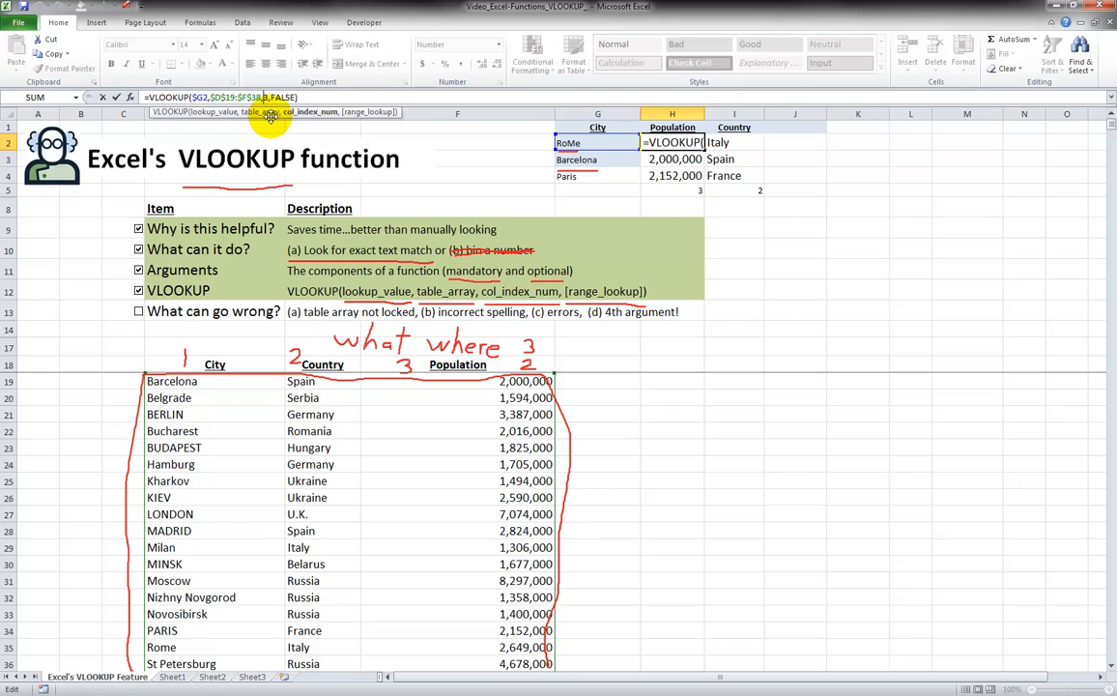
pyautogui.press('BackSpace')
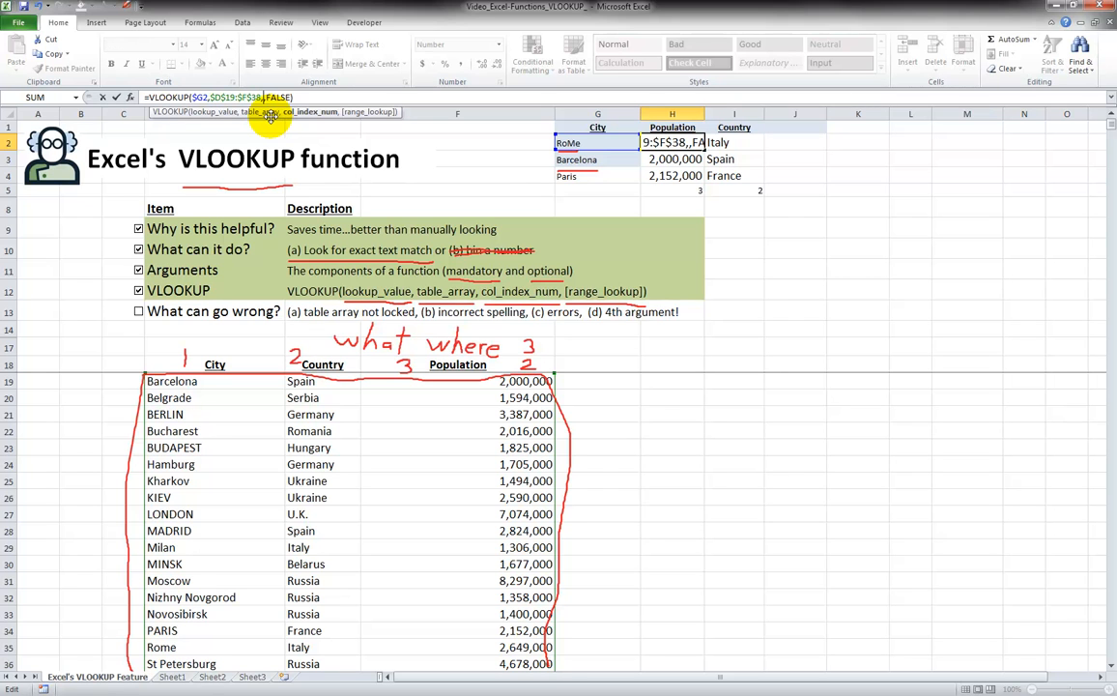
pyautogui.click(649, 190)
pyautogui.click(276, 98)
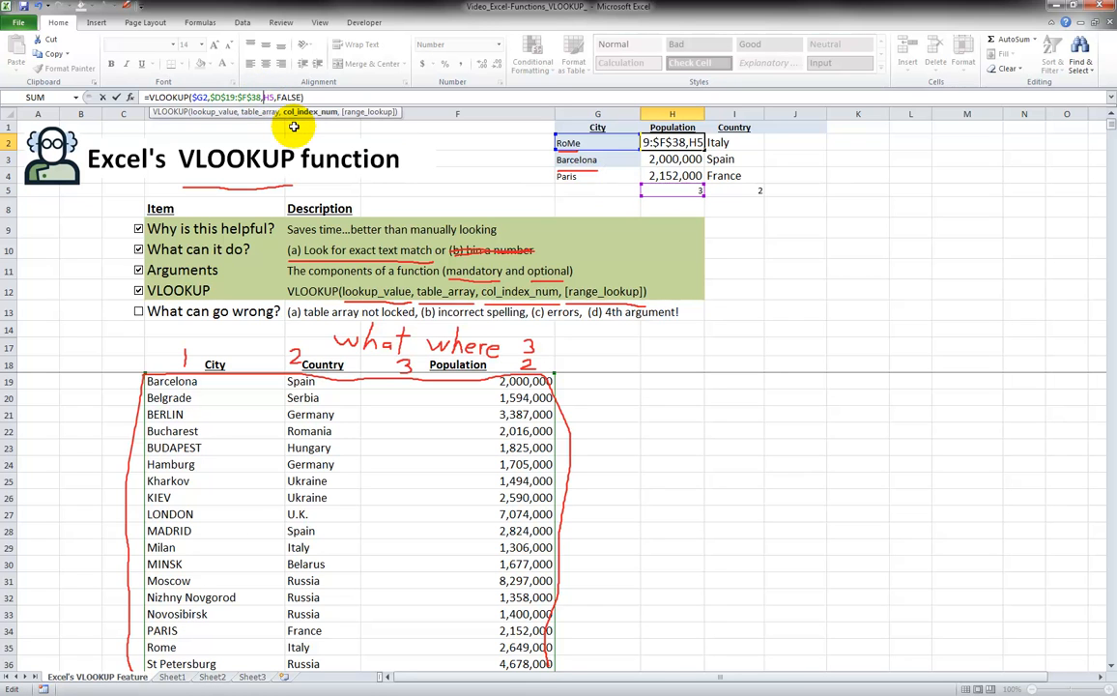
pyautogui.press('Return')
pyautogui.press('Up')
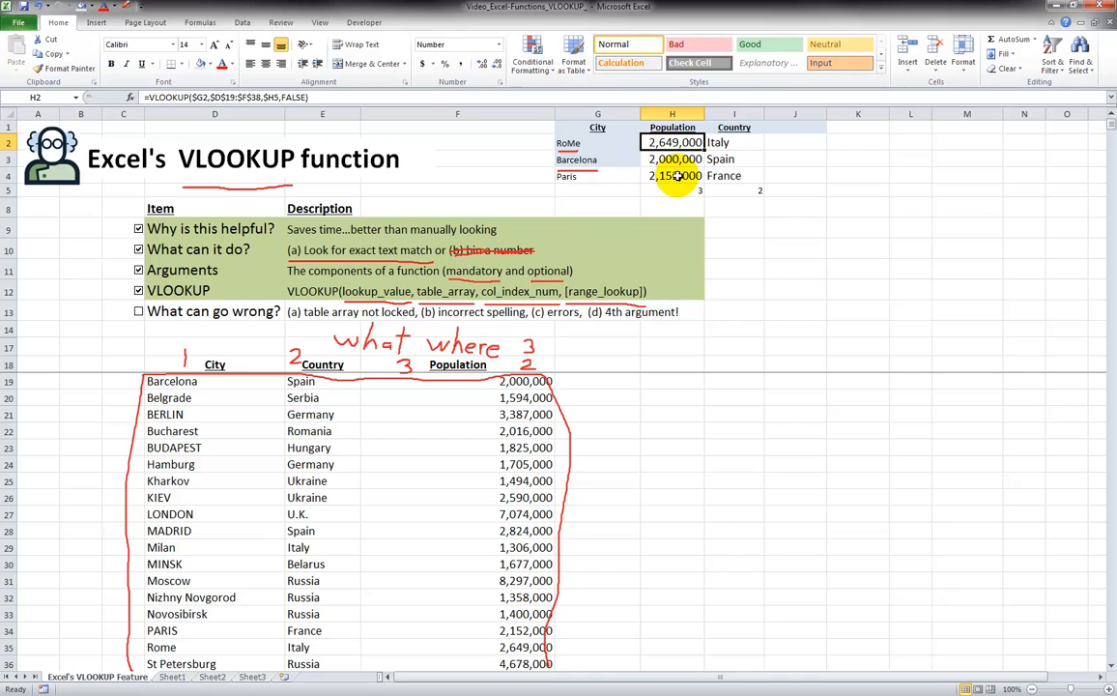
# - Copy the H2 formula down through H4 and inspect the column index reference in each copy
pyautogui.moveTo(703, 151); pyautogui.dragTo(703, 177)
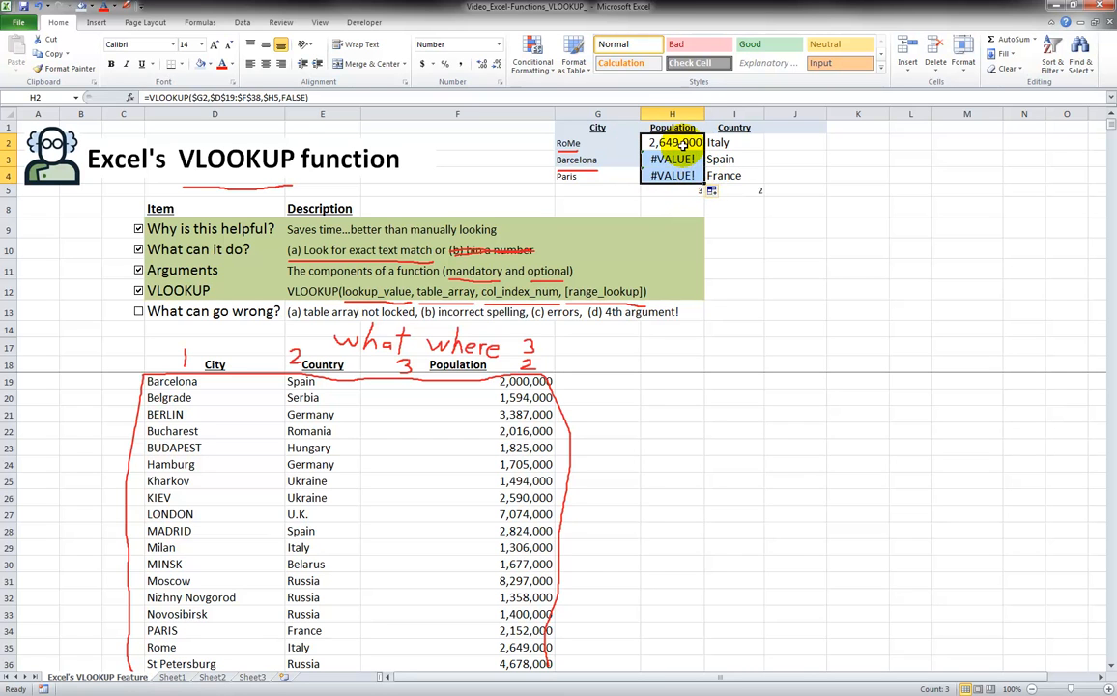
pyautogui.click(673, 144)
pyautogui.click(682, 158)
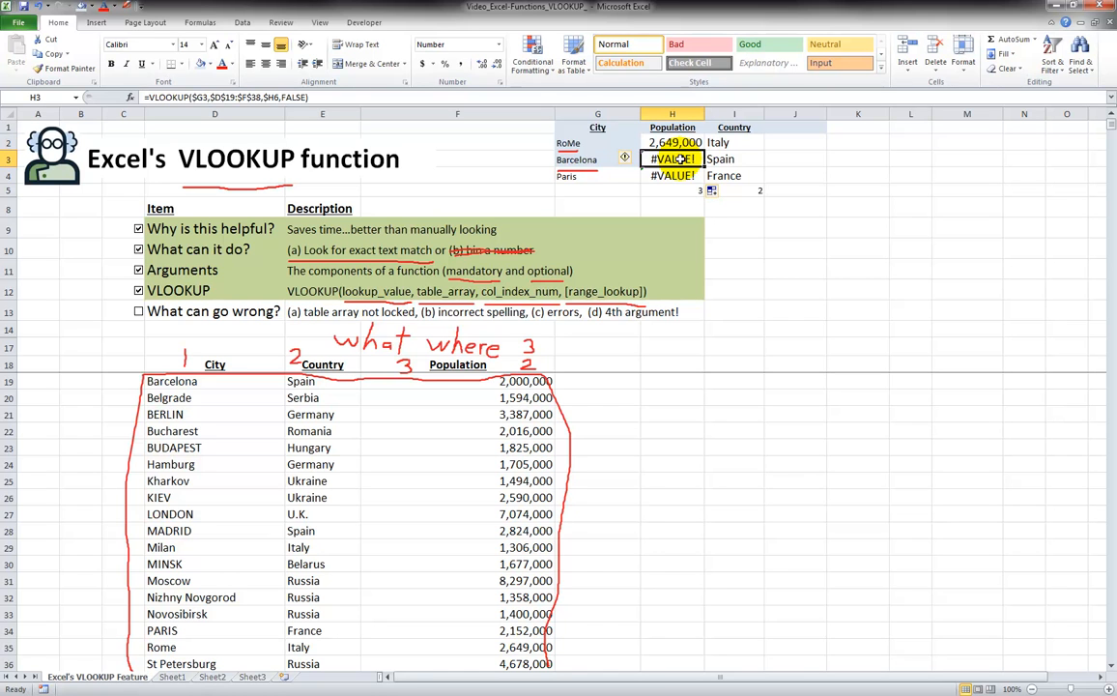
pyautogui.click(684, 175)
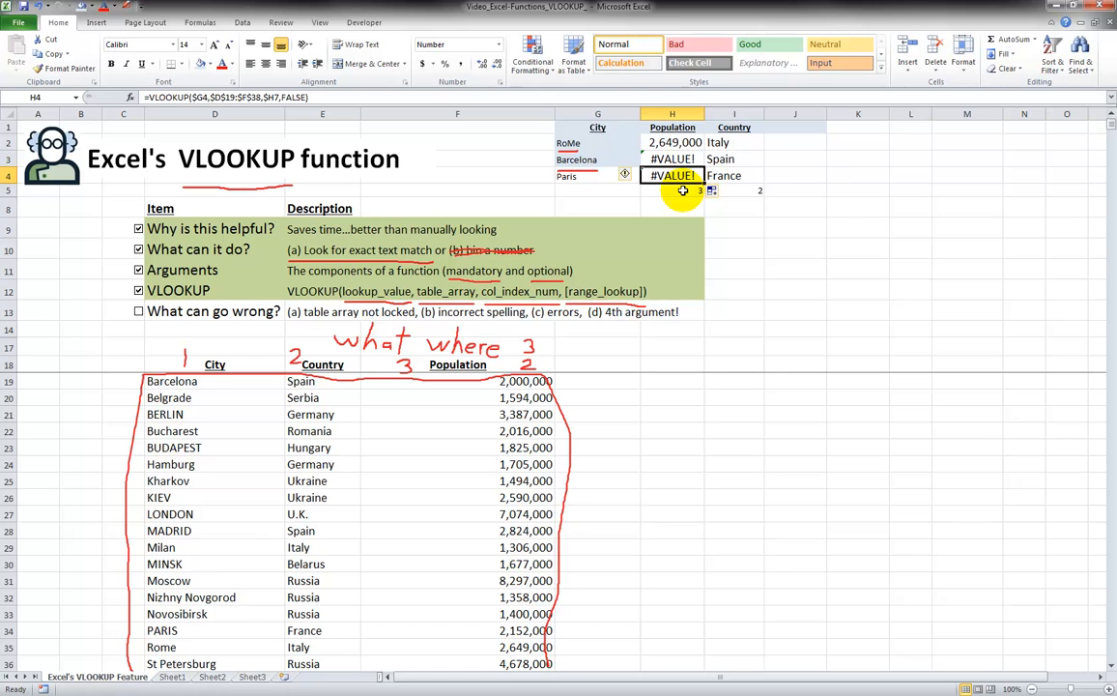
pyautogui.click(677, 190)
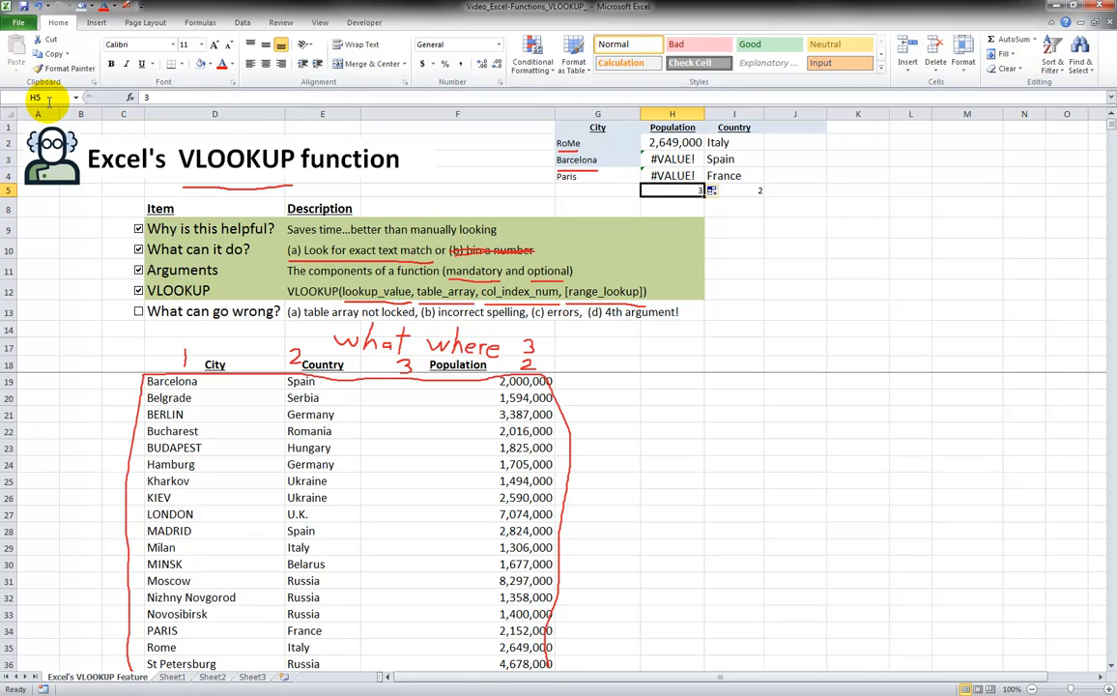
# - Lock the row of the column index reference in H2 as $H$5 and copy the formula down through H4
pyautogui.click(657, 142)
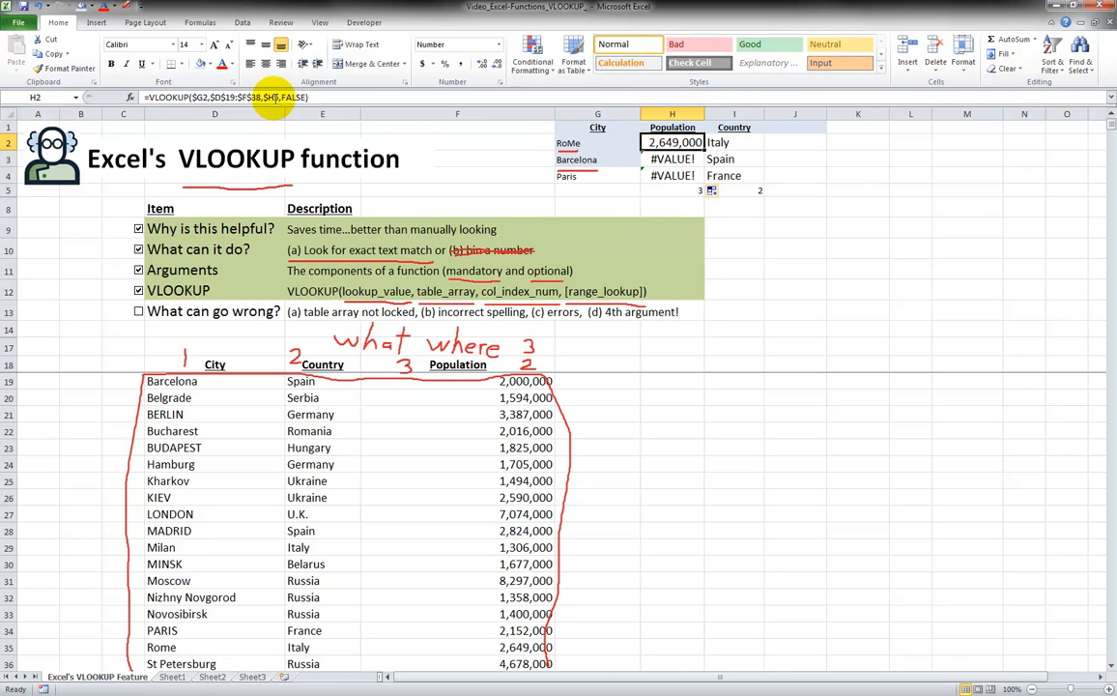
pyautogui.click(276, 98)
pyautogui.write('$')
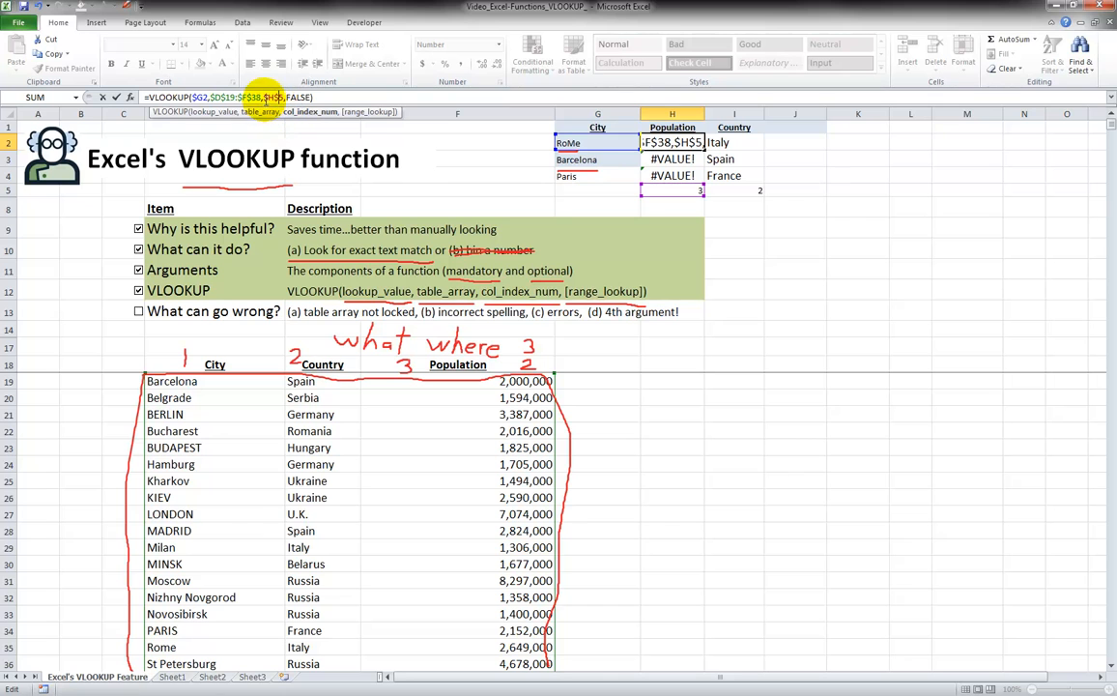
pyautogui.click(117, 97)
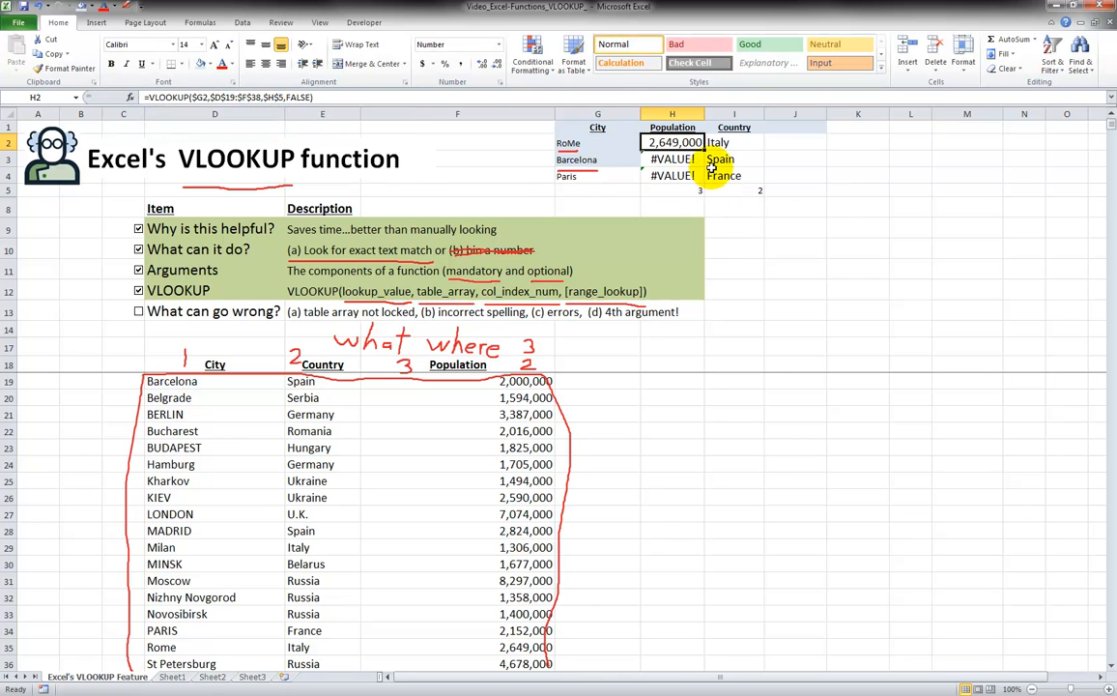
pyautogui.moveTo(707, 158); pyautogui.dragTo(705, 184)
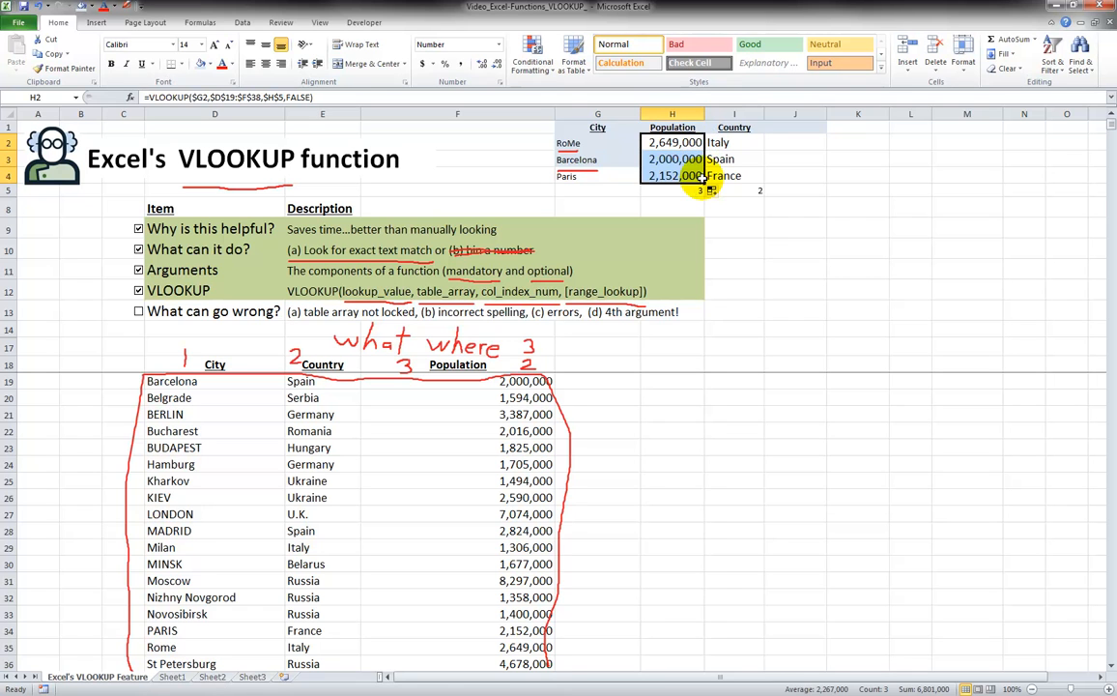
# - Copy the H2 formula across to I2 and change its column index reference to $I$5
pyautogui.click(681, 145)
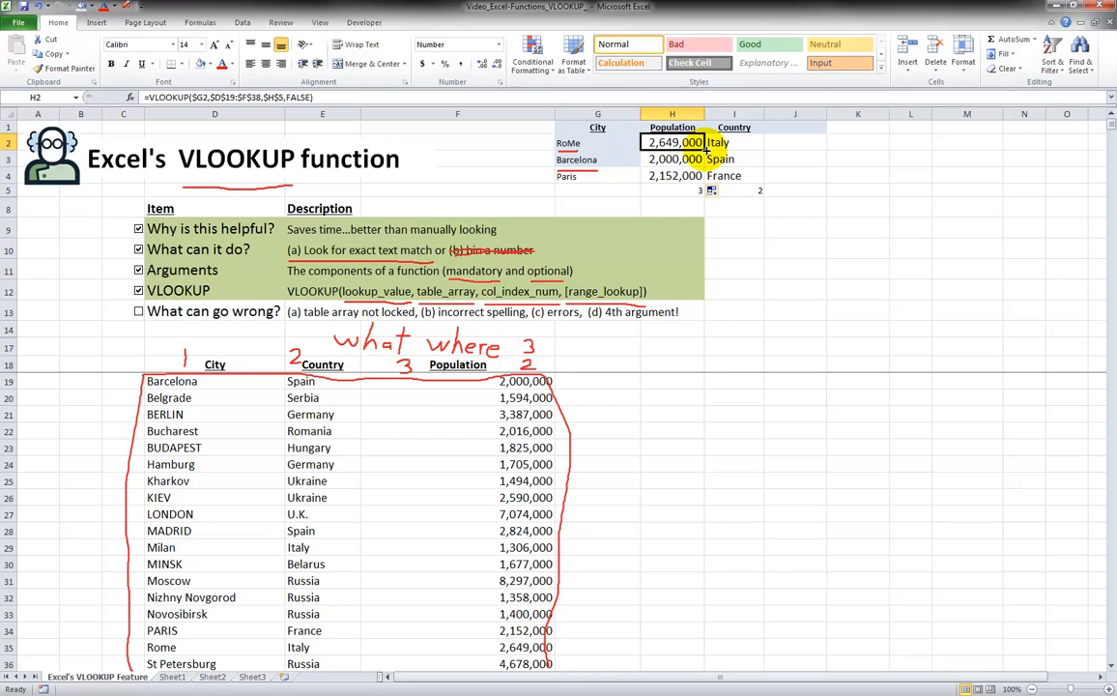
pyautogui.moveTo(706, 145); pyautogui.dragTo(739, 142)
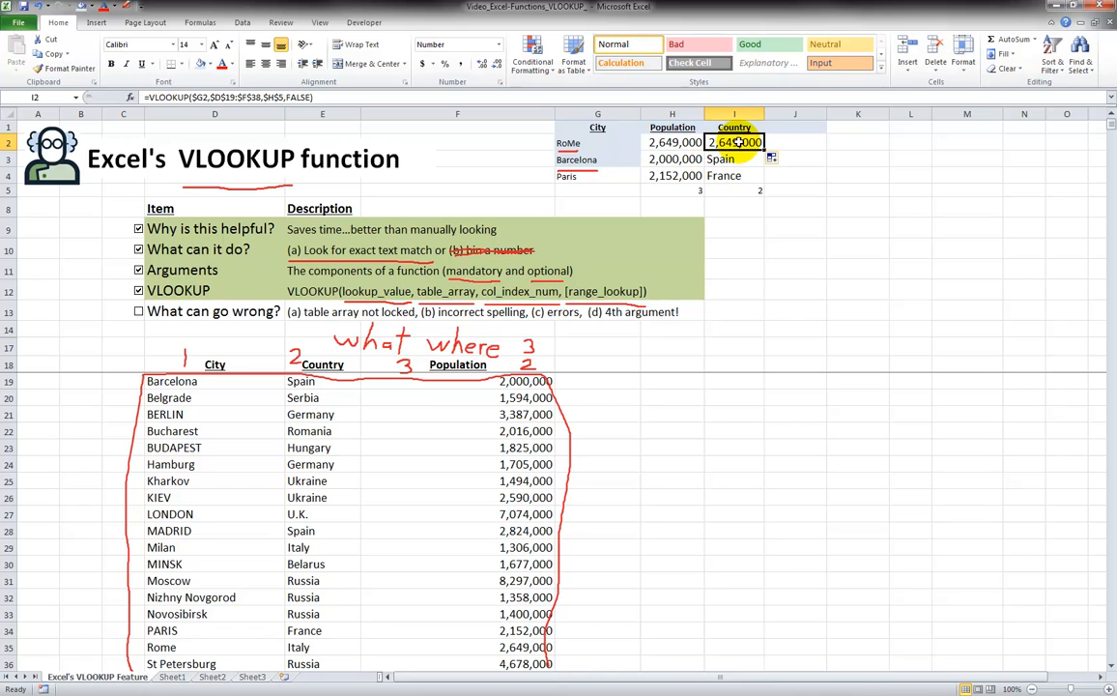
pyautogui.click(686, 191)
pyautogui.click(727, 142)
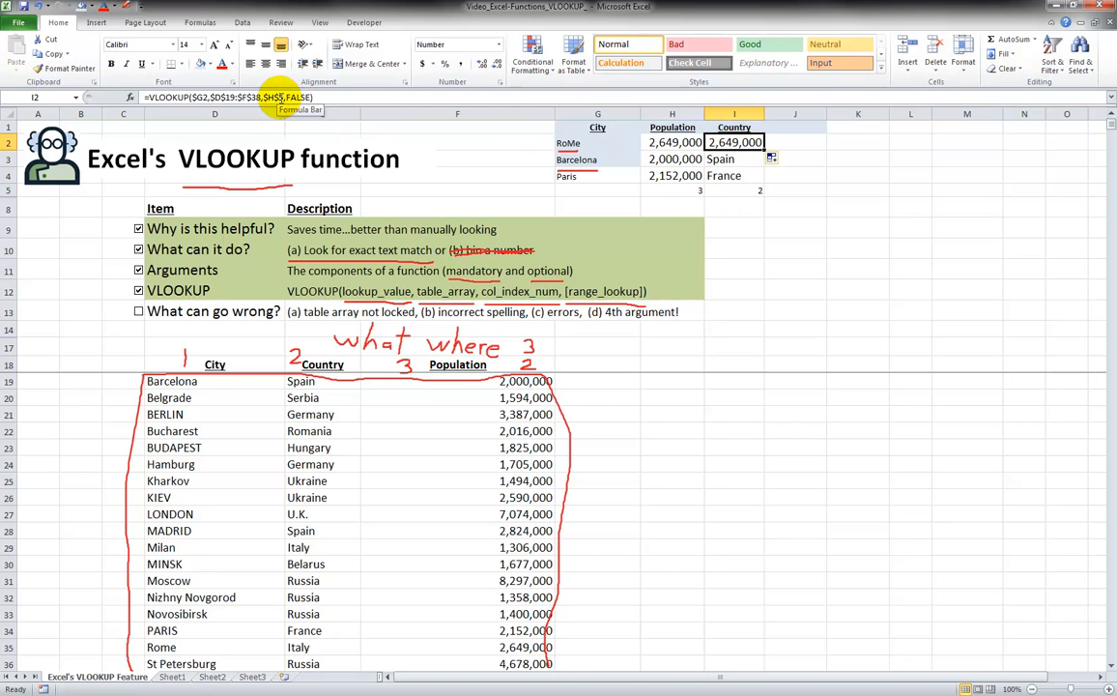
pyautogui.click(273, 99)
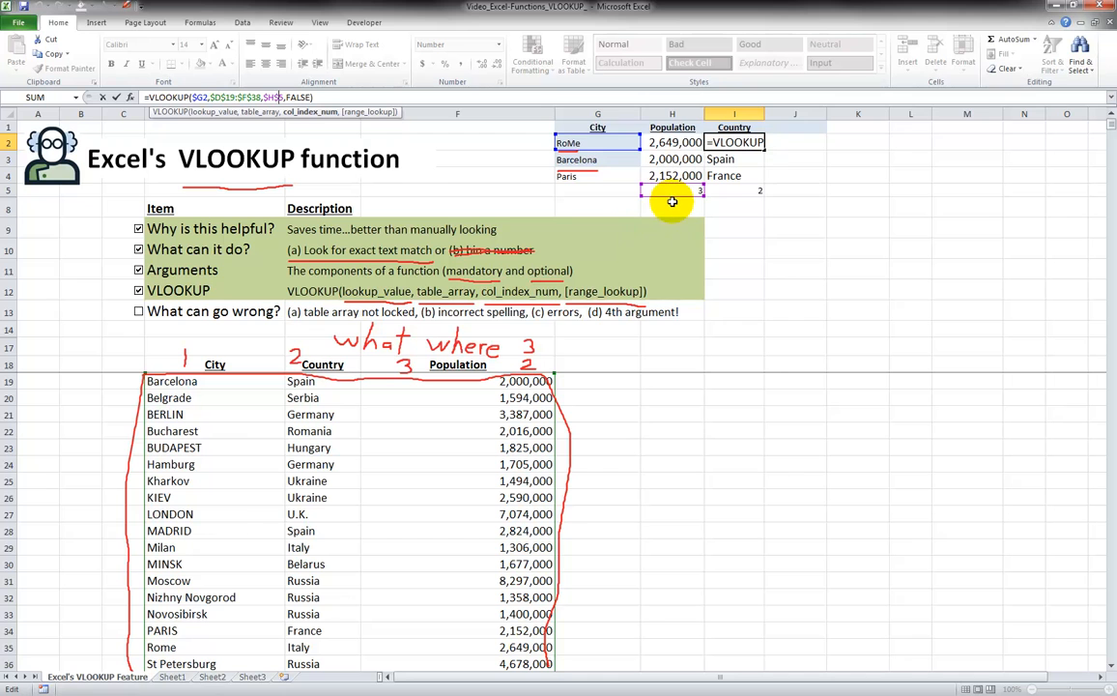
pyautogui.moveTo(678, 196); pyautogui.dragTo(715, 193)
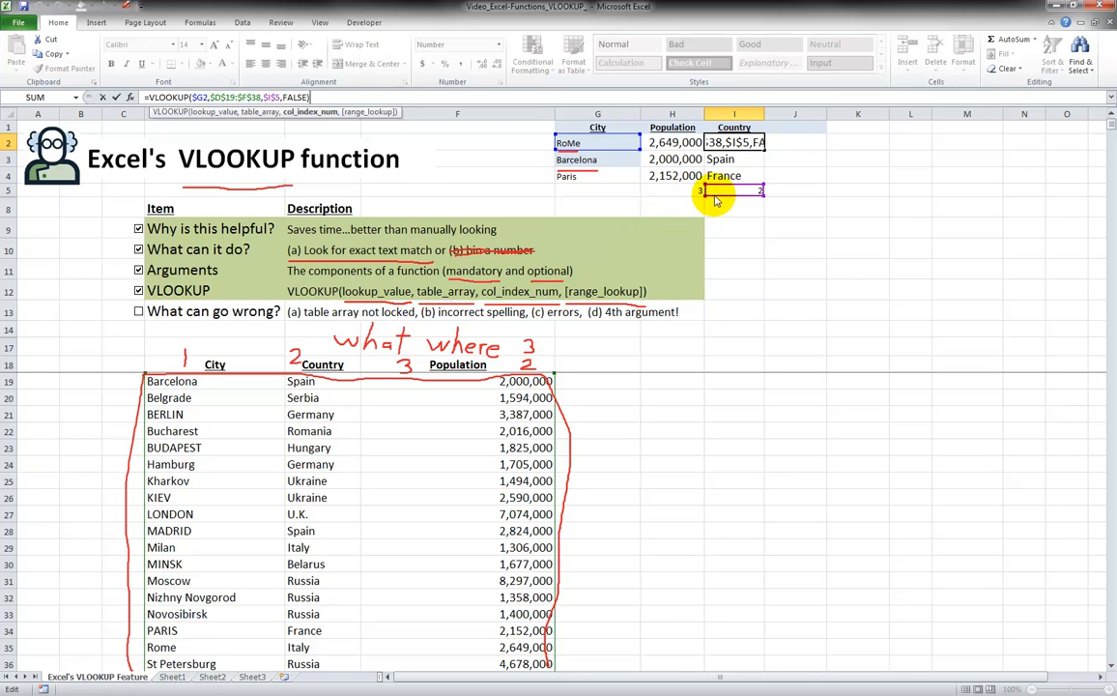
pyautogui.click(116, 99)
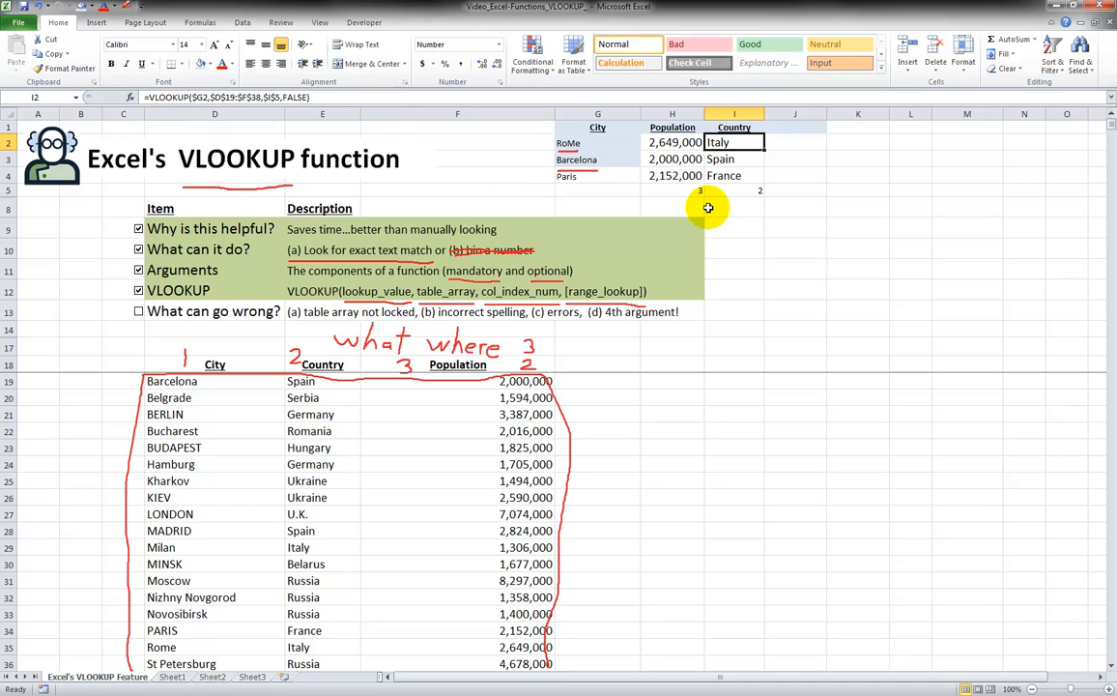
# - Copy the I2 country formula down through I4 and check the copied formulas
pyautogui.moveTo(765, 150); pyautogui.dragTo(764, 180)
pyautogui.click(720, 145)
pyautogui.click(731, 159)
pyautogui.click(735, 176)
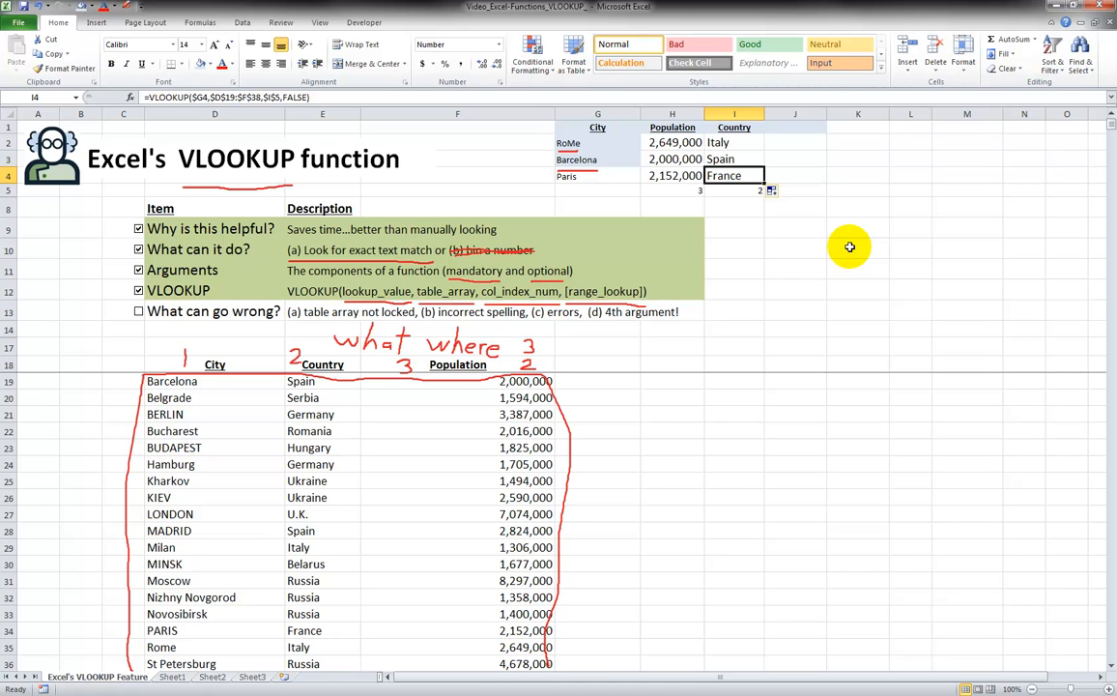
# - Tick the "What can go wrong?" checklist item and examine the lookup value in the H3 population formula
pyautogui.click(138, 312)
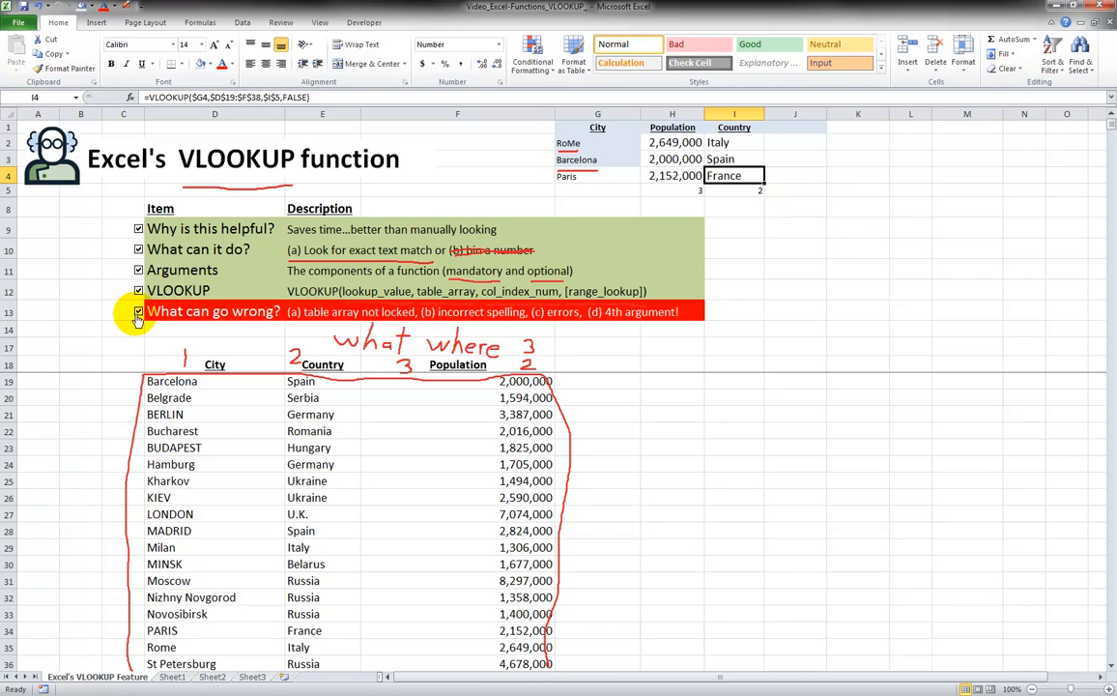
pyautogui.click(671, 142)
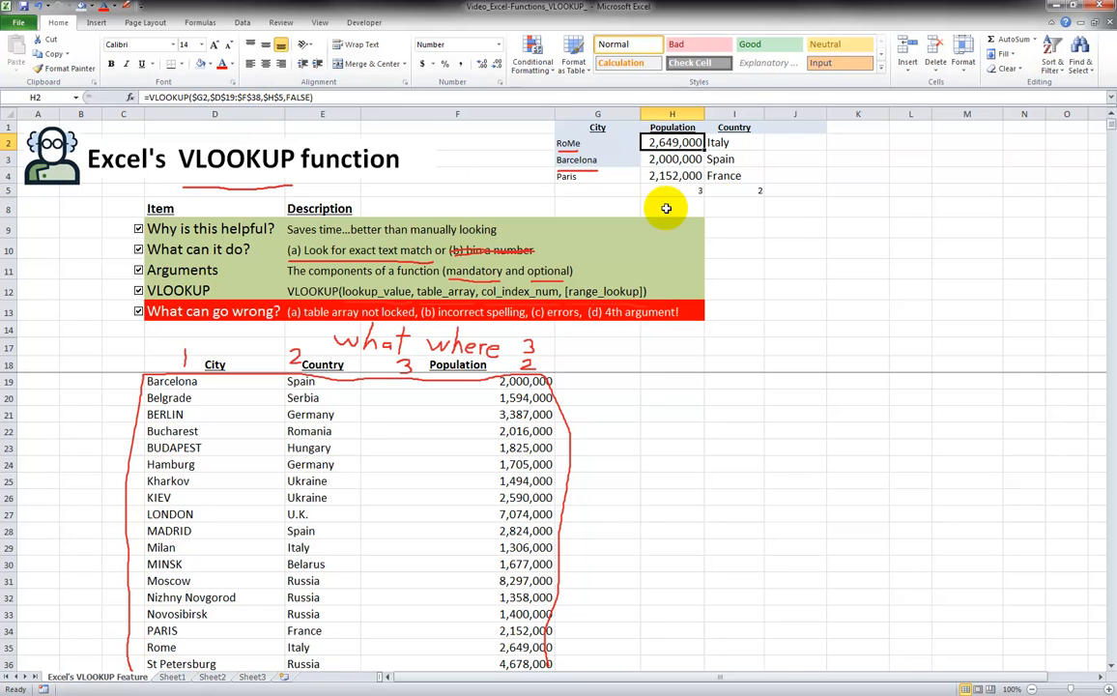
pyautogui.click(677, 160)
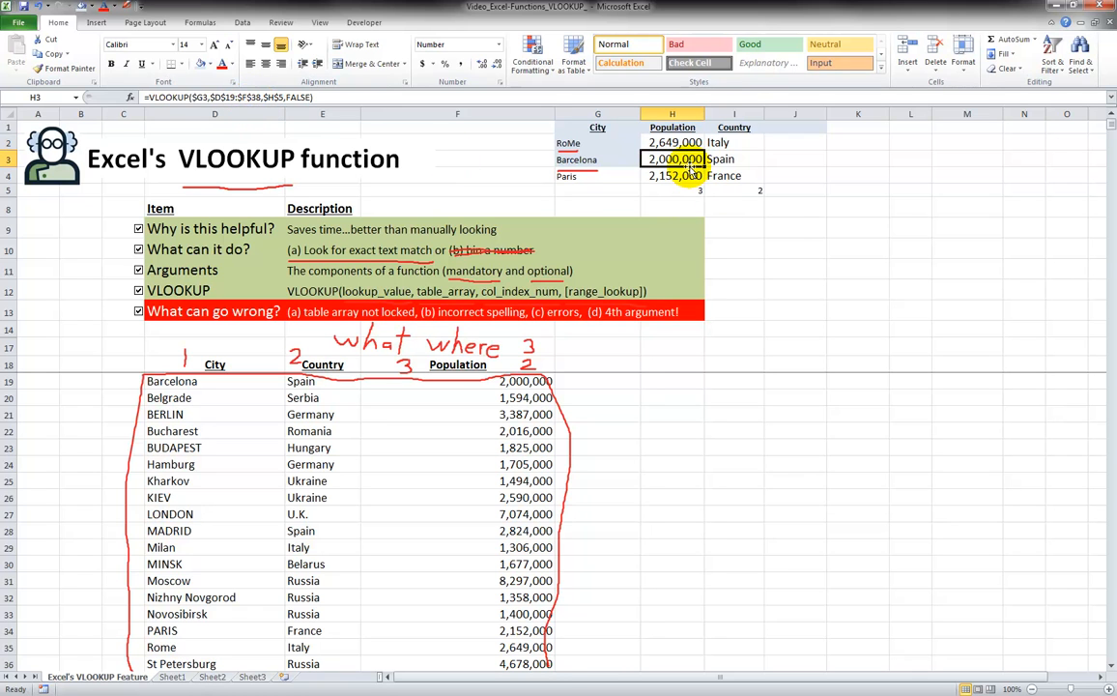
pyautogui.scroll(-1, 211, 414)
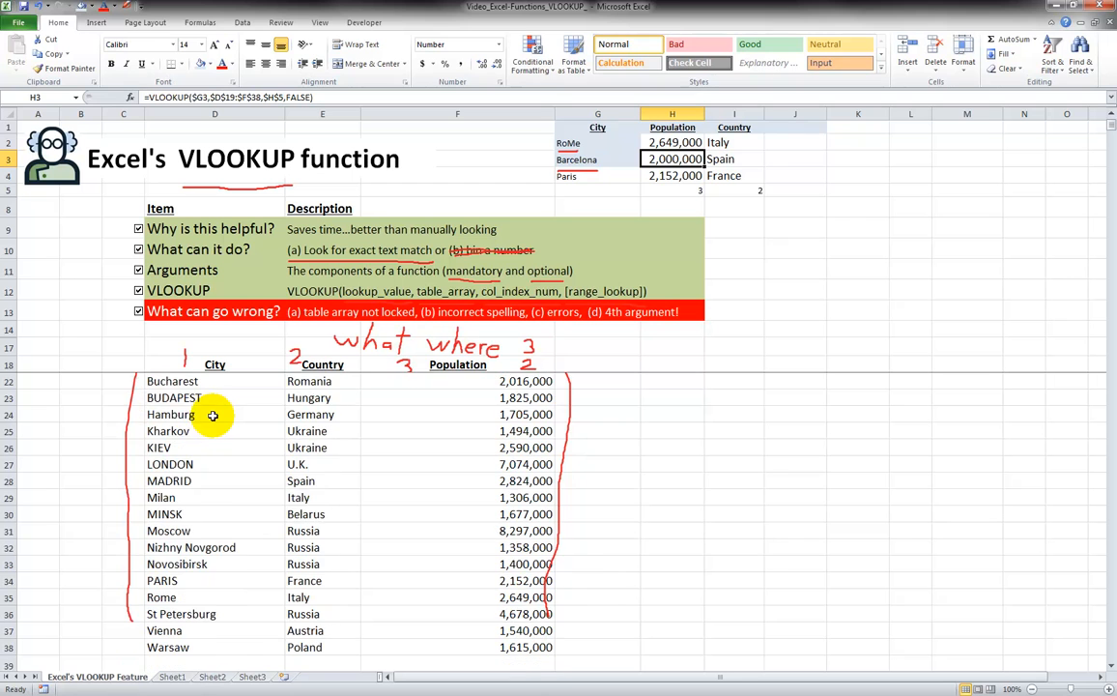
pyautogui.scroll(1, 184, 403)
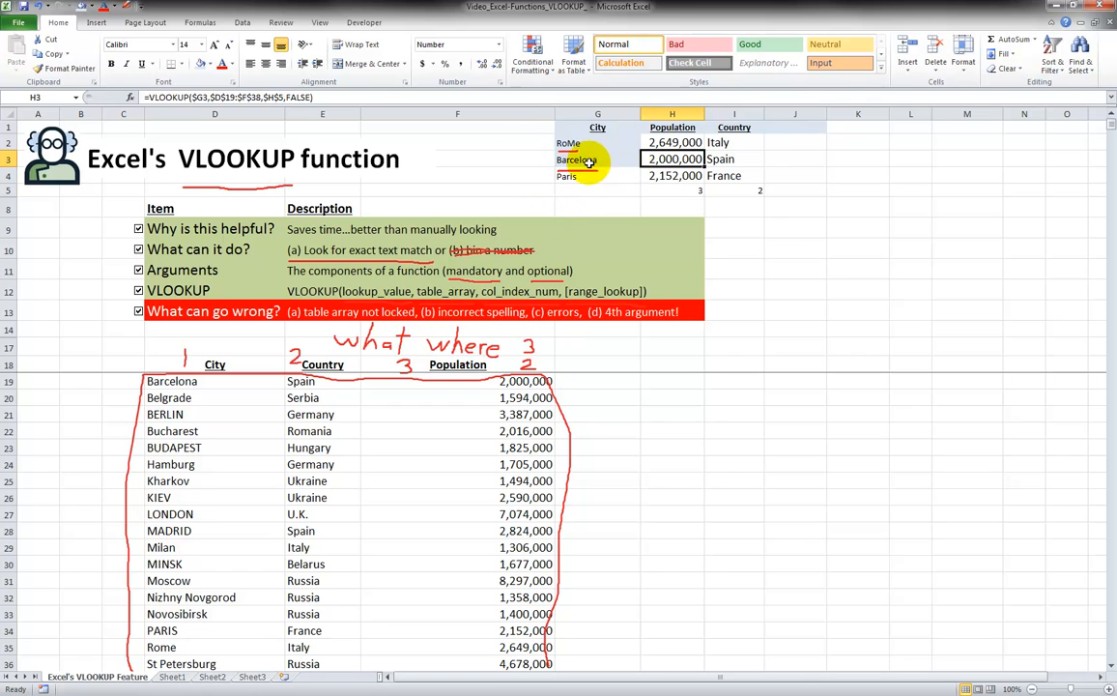
pyautogui.click(202, 97)
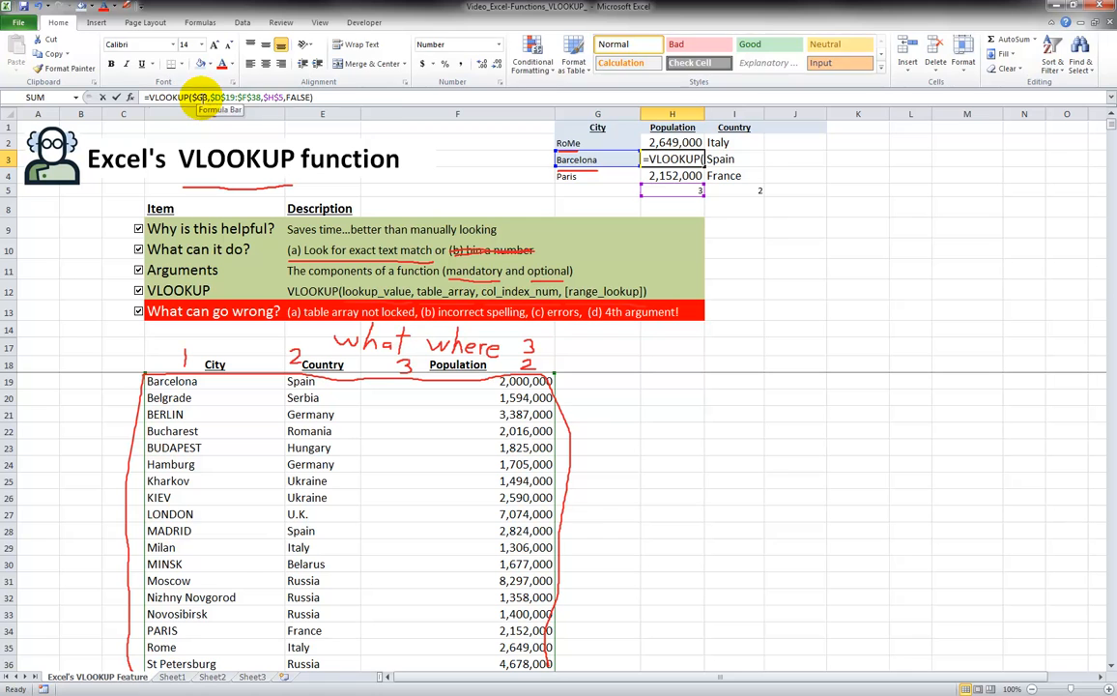
pyautogui.doubleClick(200, 97)
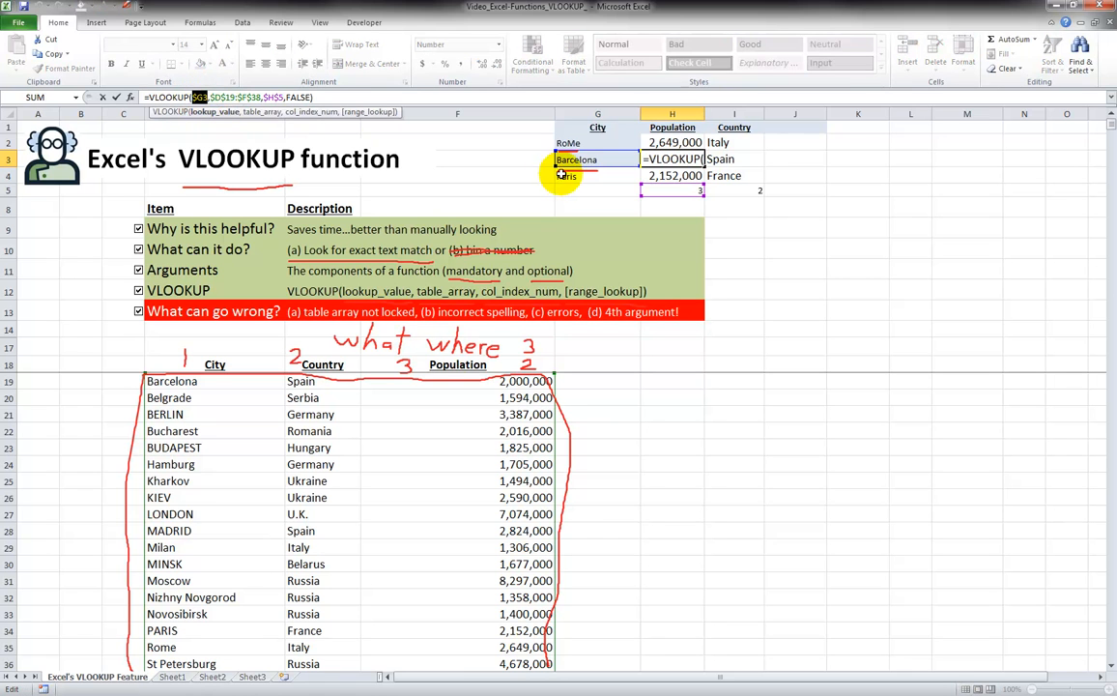
pyautogui.press('Escape')
# - Misspell the city in G3 as "Barc elon a" to test the lookups, and undo the change
pyautogui.click(575, 161)
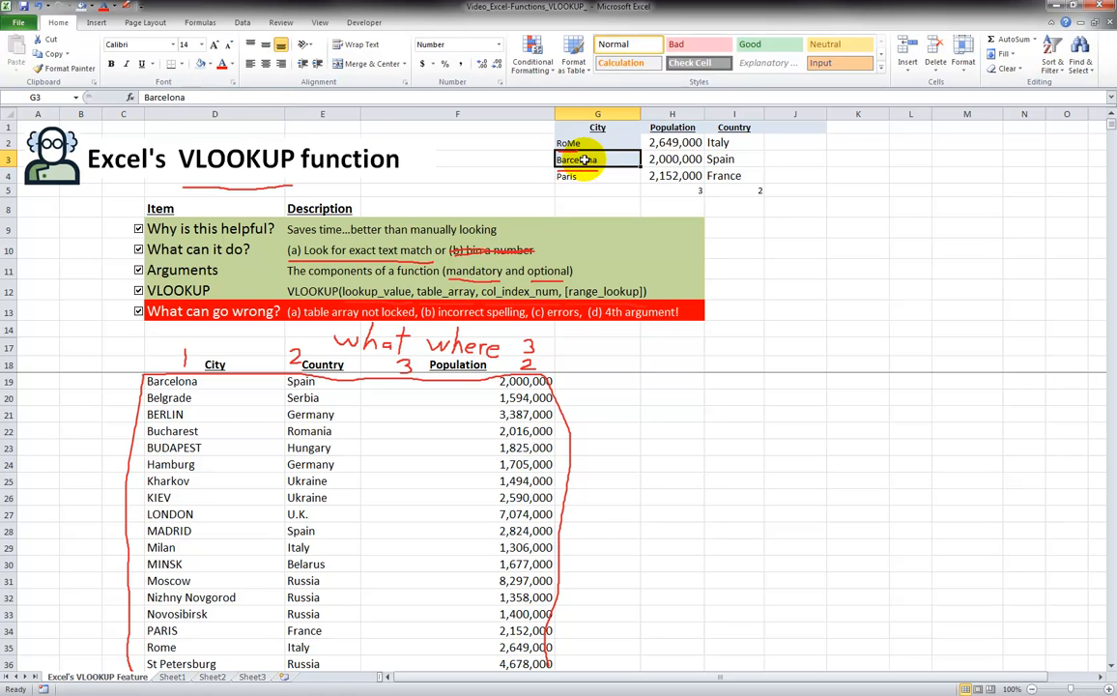
pyautogui.click(203, 97)
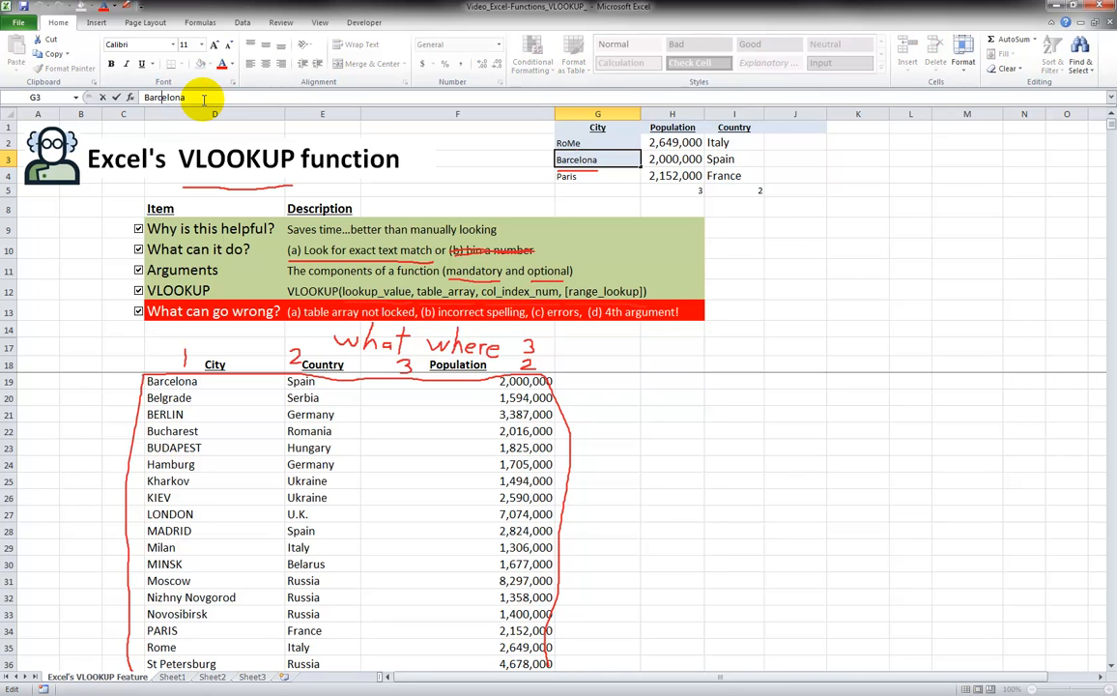
pyautogui.click(181, 99)
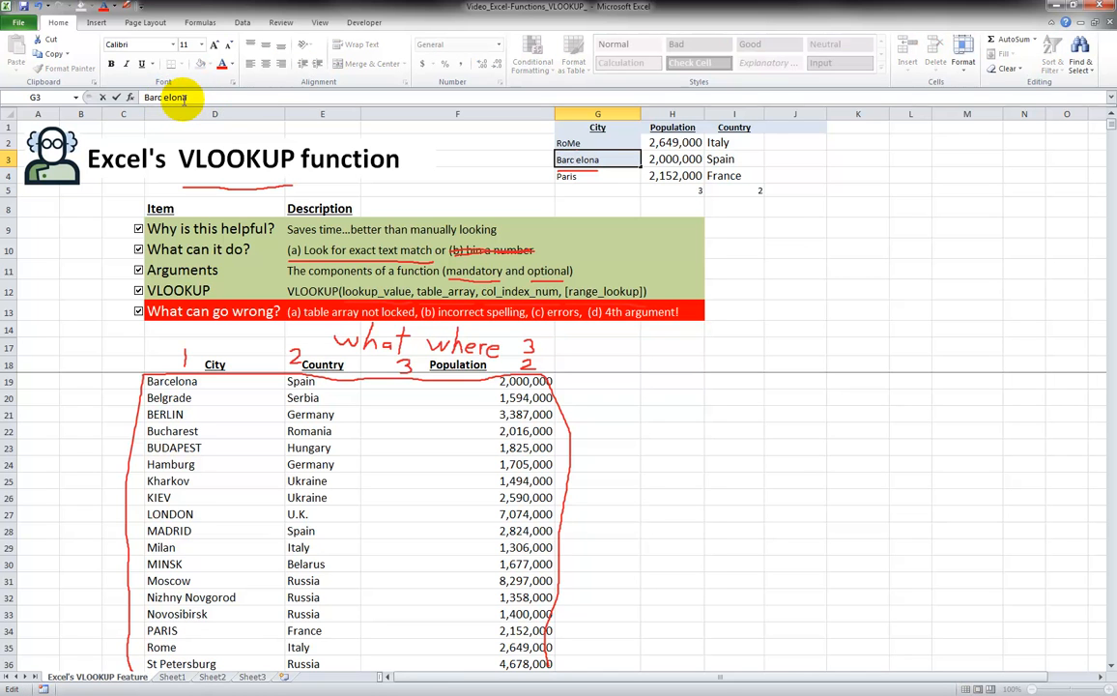
pyautogui.click(118, 98)
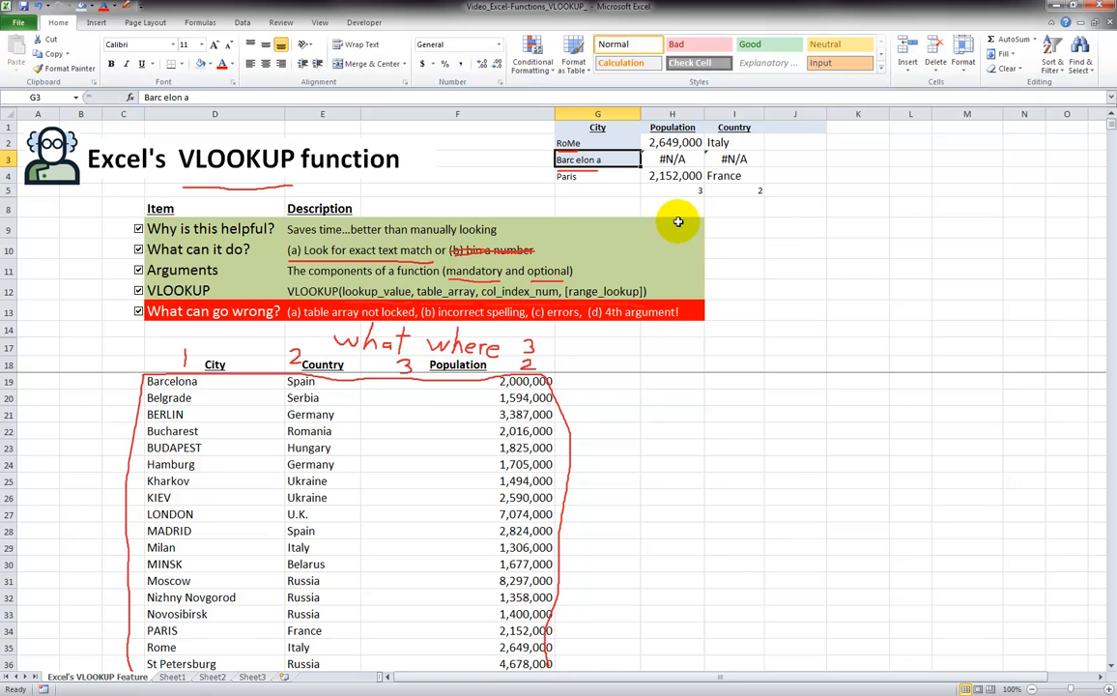
pyautogui.hotkey('ctrl', 'z')
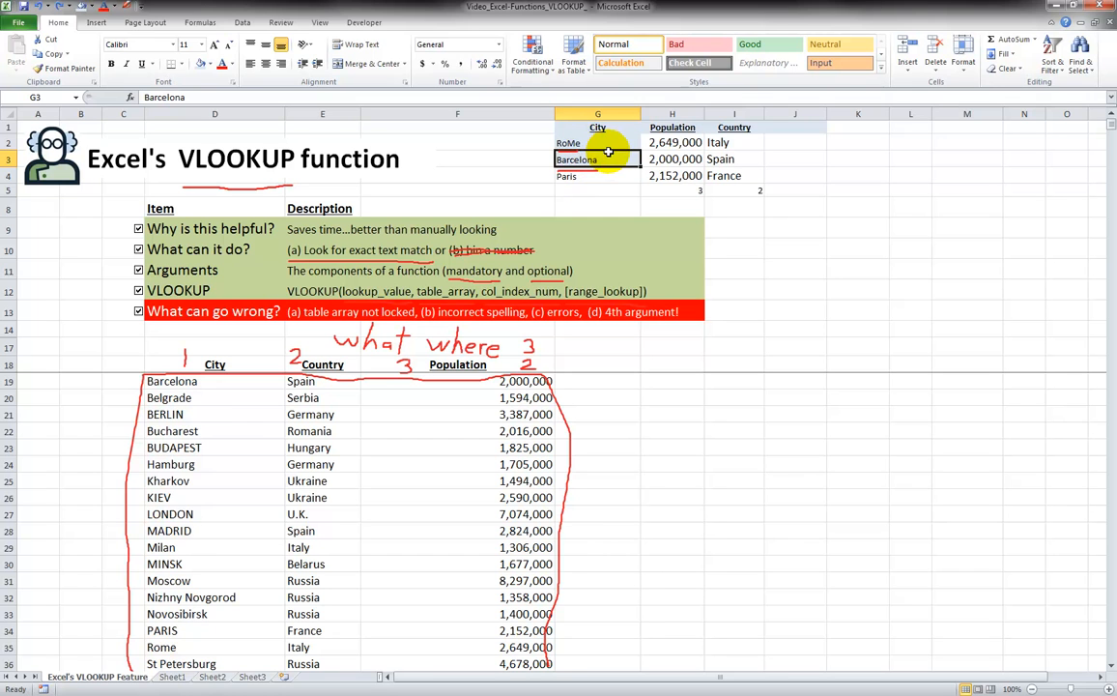
# - Misspell the city in G2 as "Ro Me sdfsdf" to test the lookups, and undo the change
pyautogui.click(670, 143)
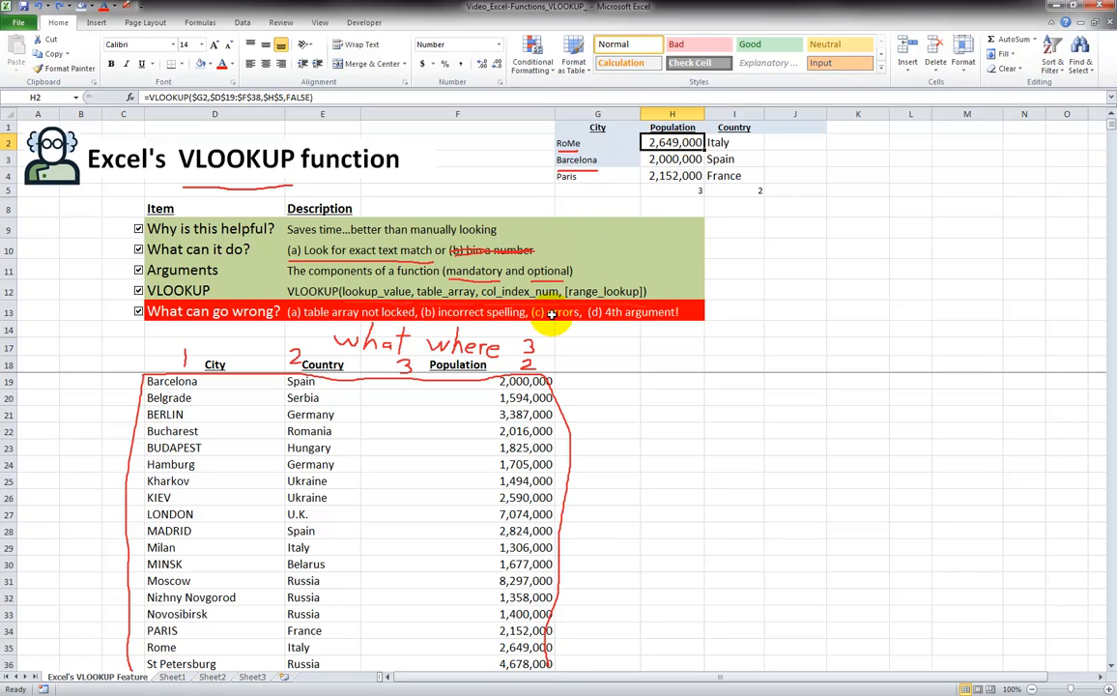
pyautogui.click(567, 142)
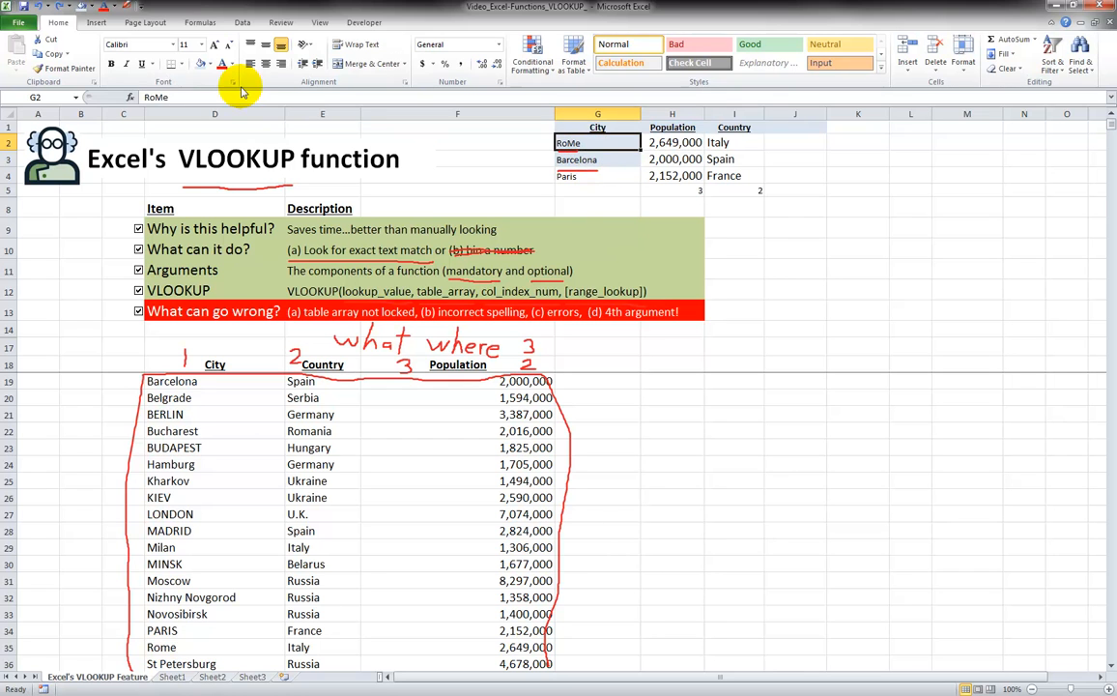
pyautogui.click(154, 97)
pyautogui.press('End')
pyautogui.write('sd')
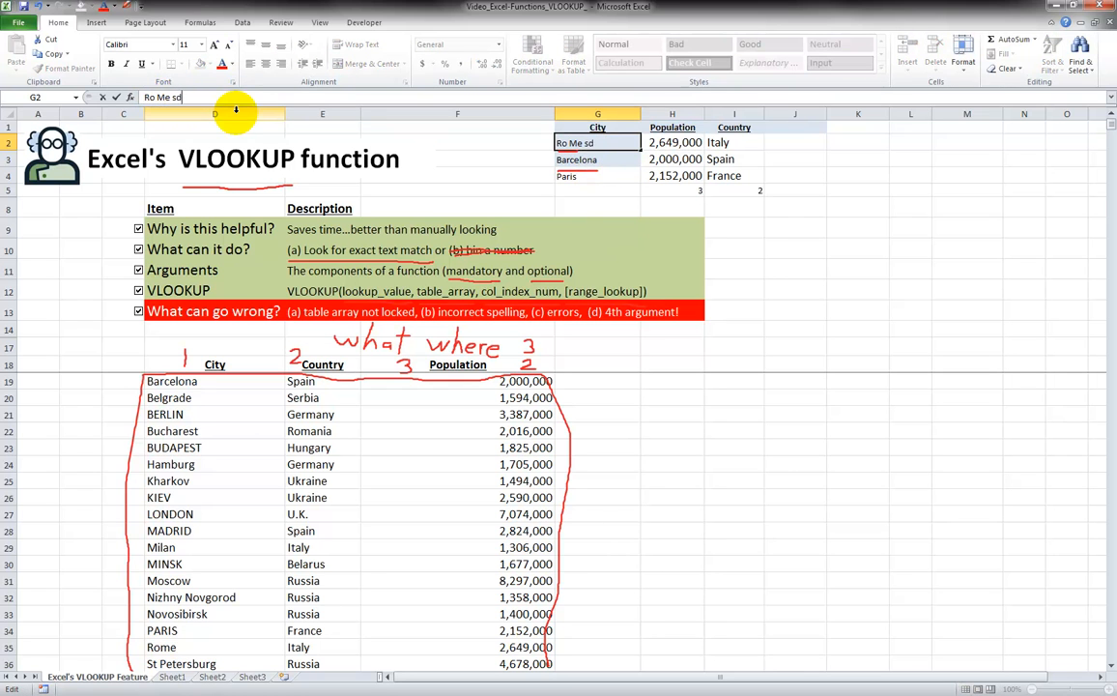
pyautogui.click(115, 98)
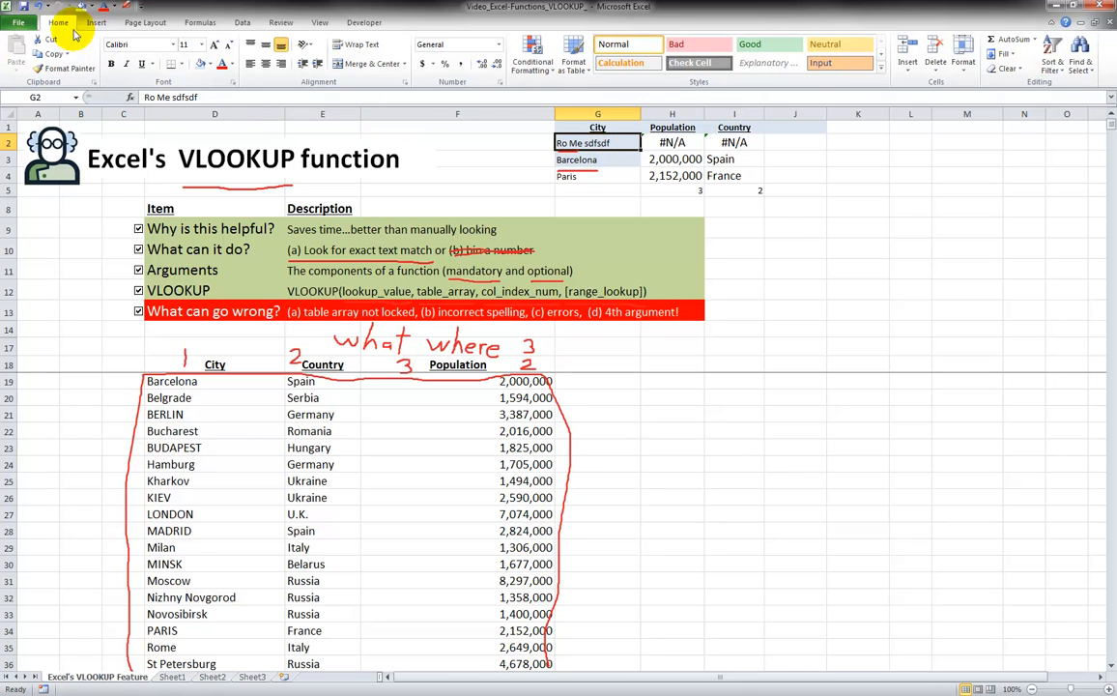
pyautogui.click(38, 7)
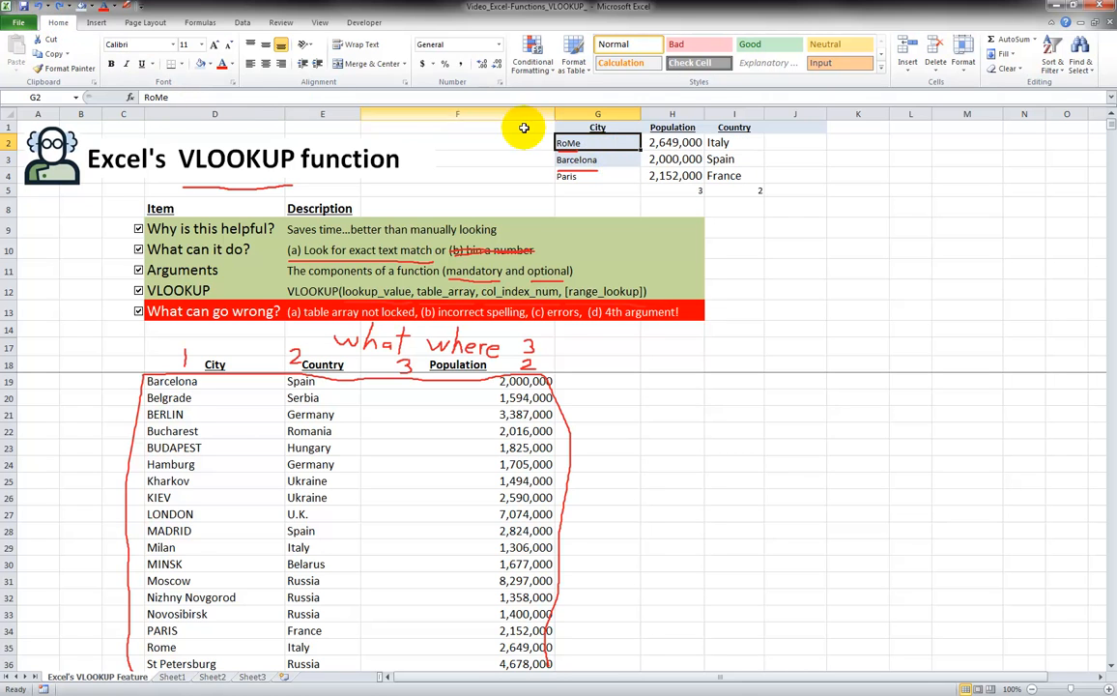
pyautogui.click(735, 142)
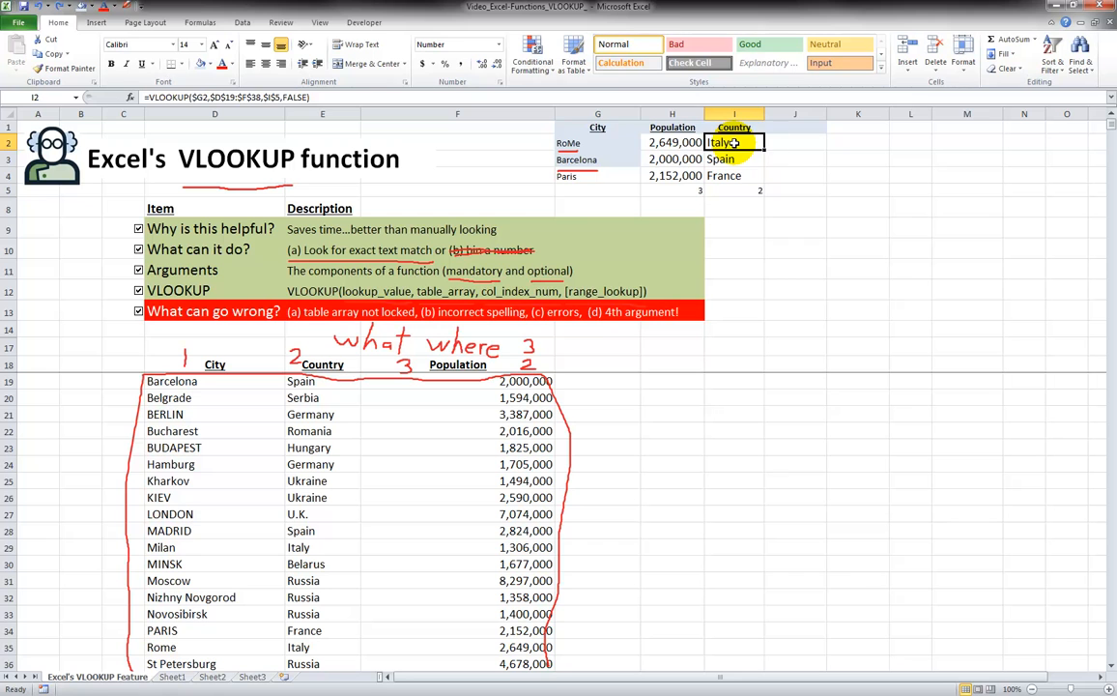
# - Add the column heading "Comments" in G18, beside the Population heading of the city table
pyautogui.click(594, 366)
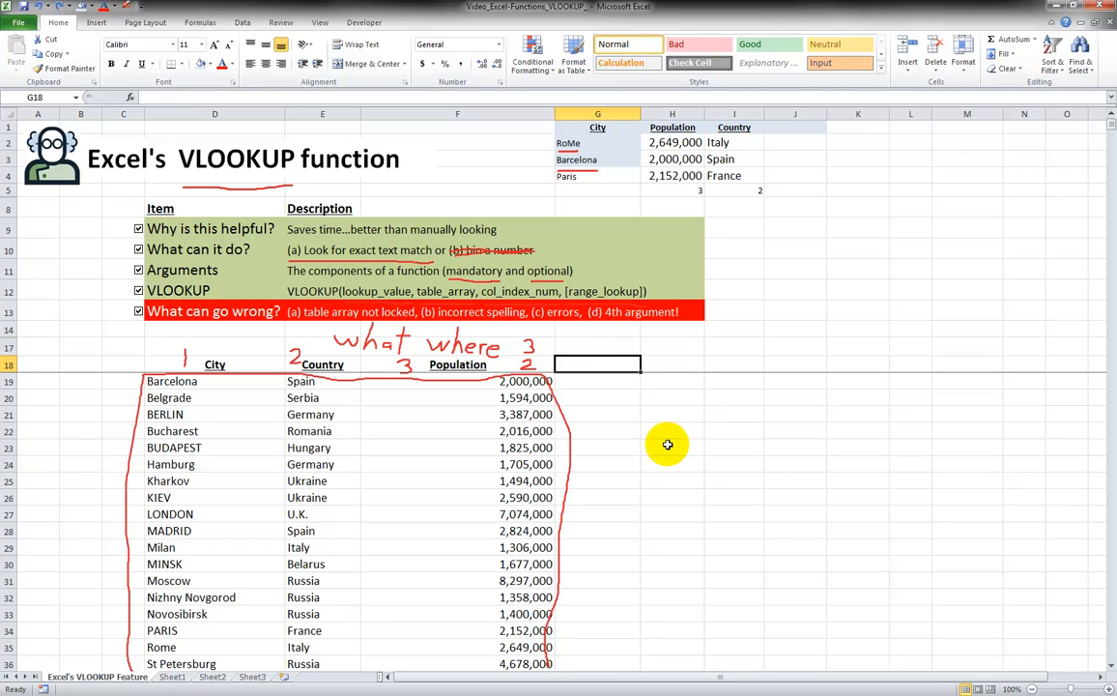
pyautogui.write('c')
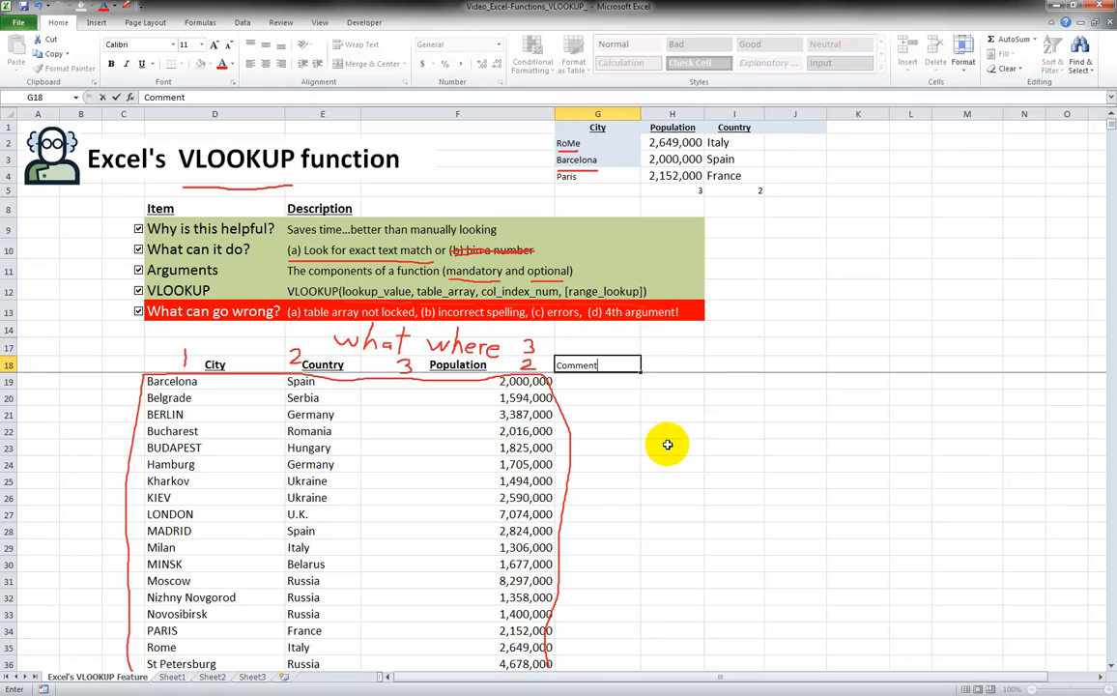
pyautogui.write('omments')
pyautogui.hotkey('ctrl', 'Return')
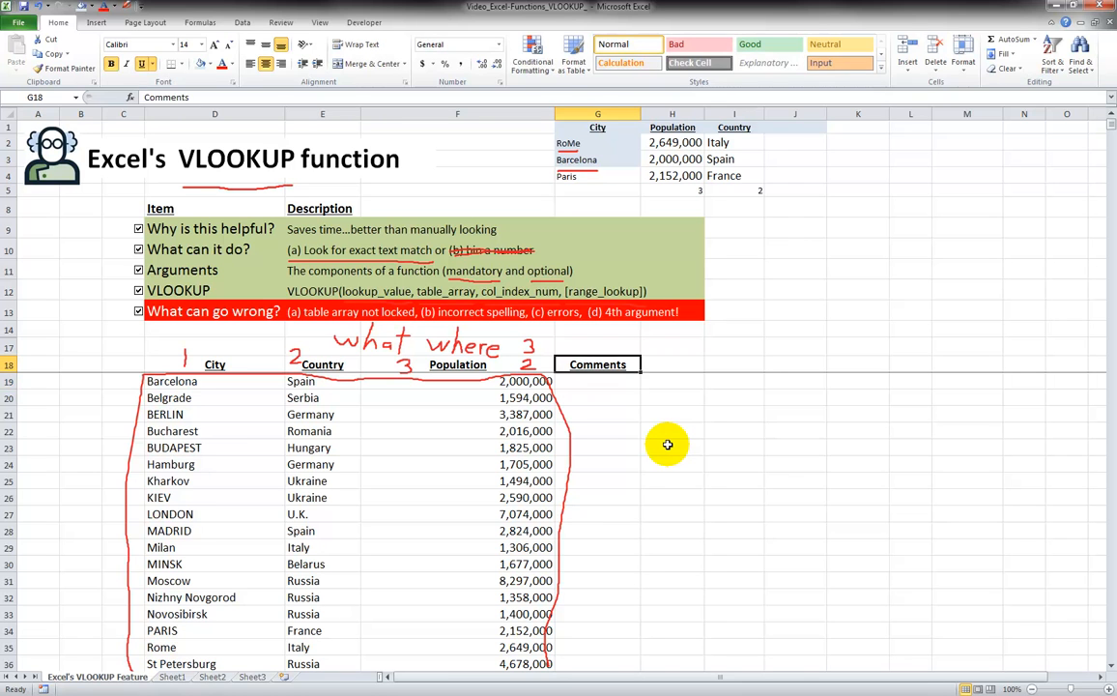
# - Enter the comment "fun" for Barcelona in G19
pyautogui.press('Down')
pyautogui.write('fu')
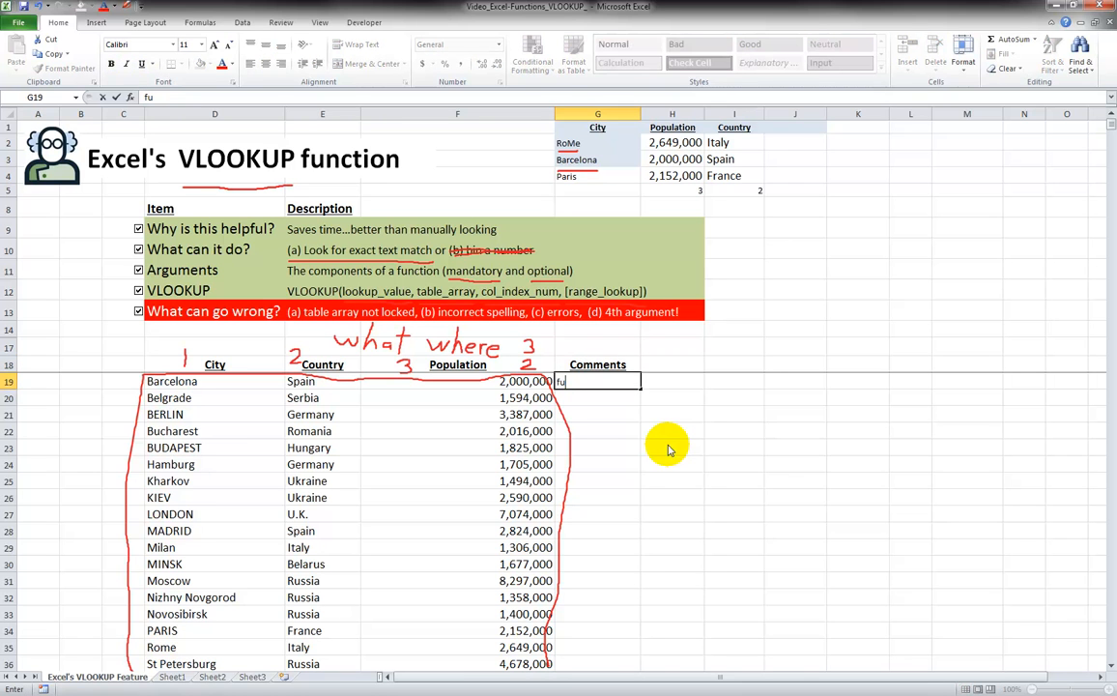
pyautogui.write('n')
pyautogui.press('Return')
# - Enter the comment "great" for Paris in G34
pyautogui.press('Down')
pyautogui.press('Down')
pyautogui.press('Down')
pyautogui.press('Down')
pyautogui.press('Down')
pyautogui.press('Down')
pyautogui.press('Down')
pyautogui.press('Down')
pyautogui.press('Down')
pyautogui.press('Down')
pyautogui.press('Down')
pyautogui.press('Down')
pyautogui.press('Down')
pyautogui.press('Down')
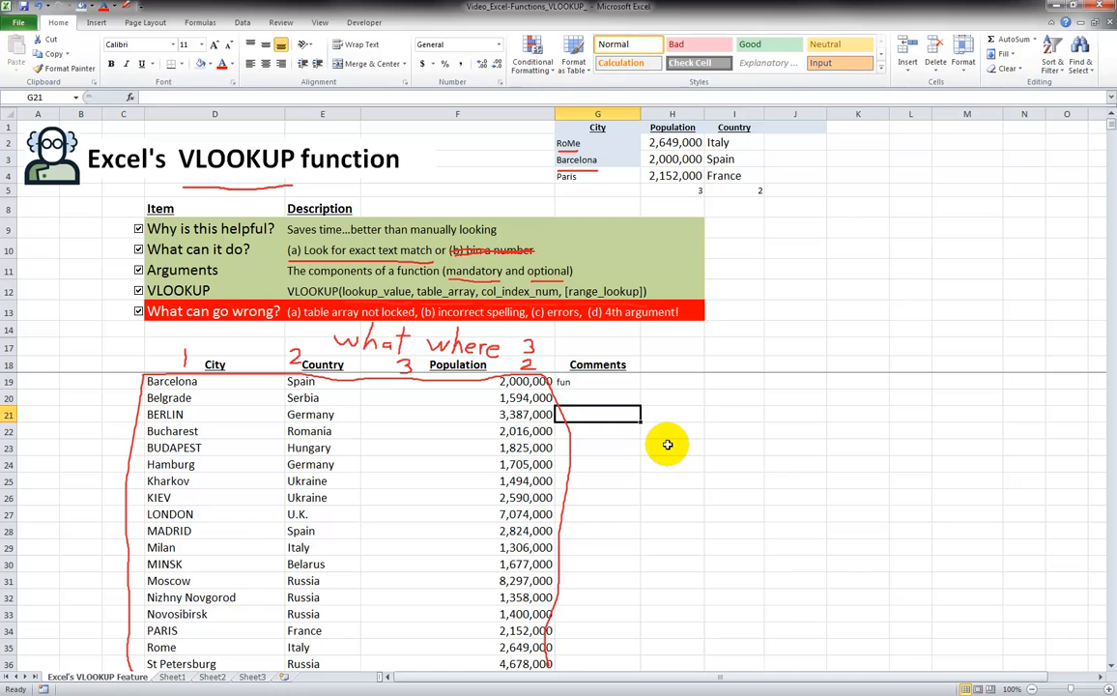
pyautogui.write('great')
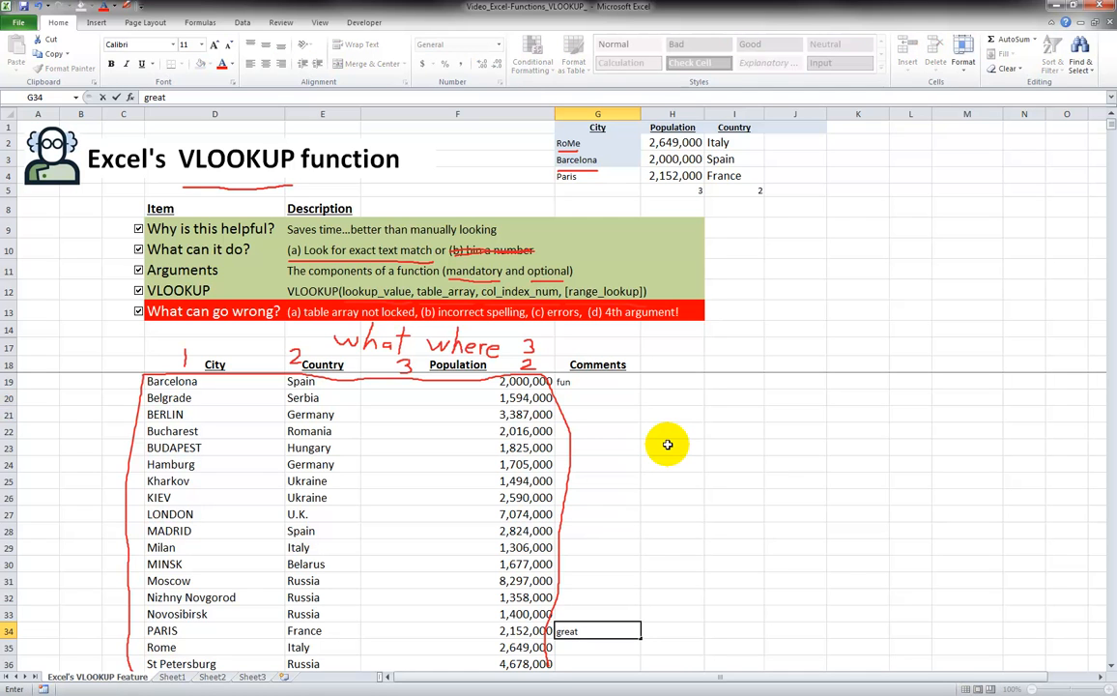
pyautogui.press('Up')
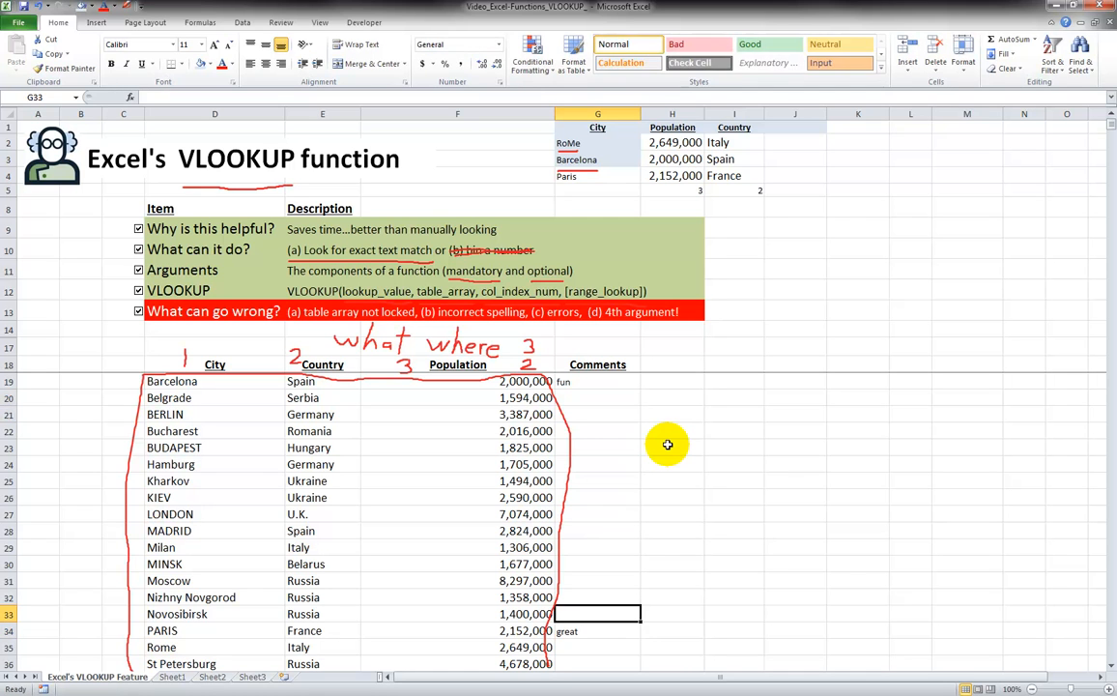
# - Enter the comment "fantastic" for Rome in G35
pyautogui.press('Up')
pyautogui.press('Down')
pyautogui.press('Down')
pyautogui.press('Down')
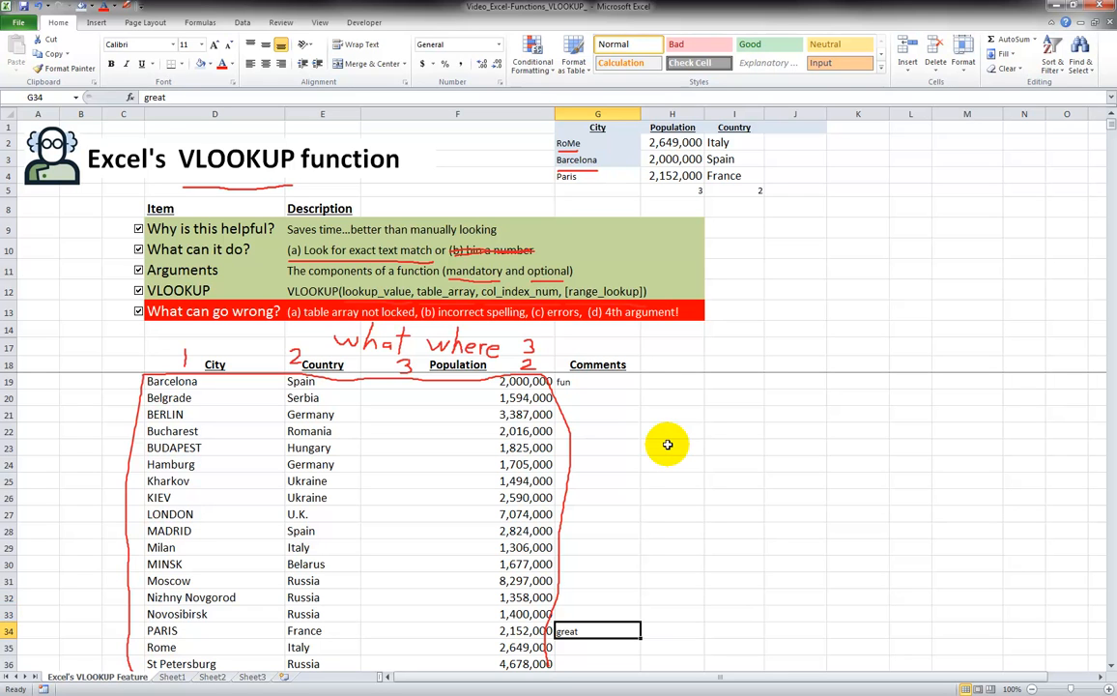
pyautogui.write('fantas')
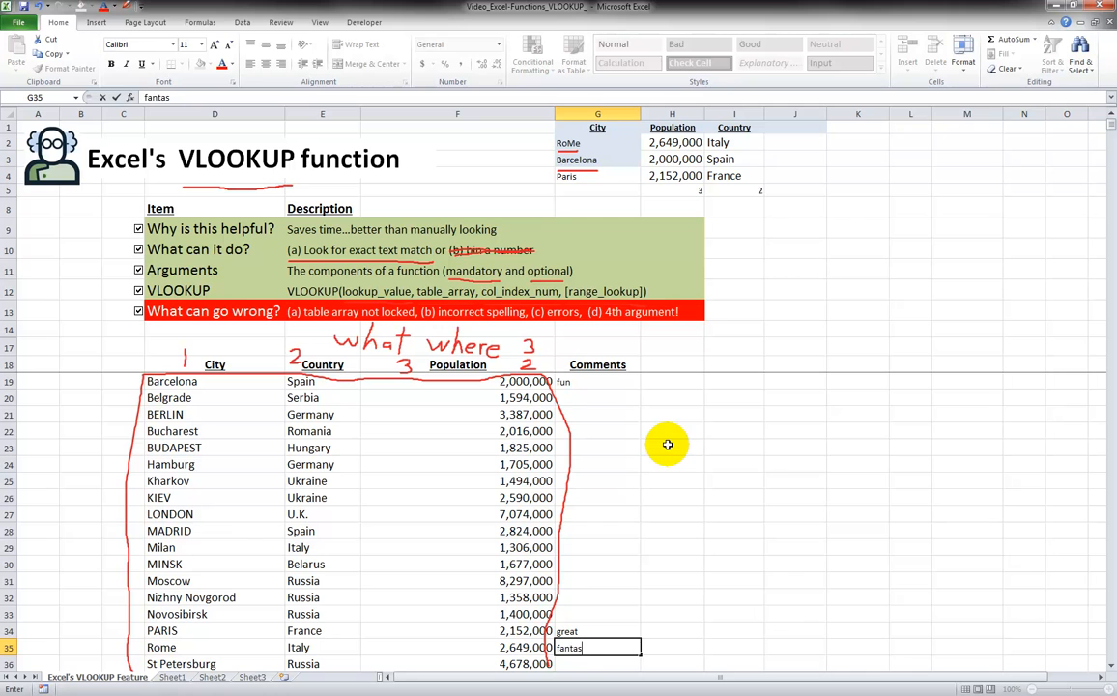
pyautogui.press('Return')
pyautogui.press('Up')
pyautogui.press('Up')
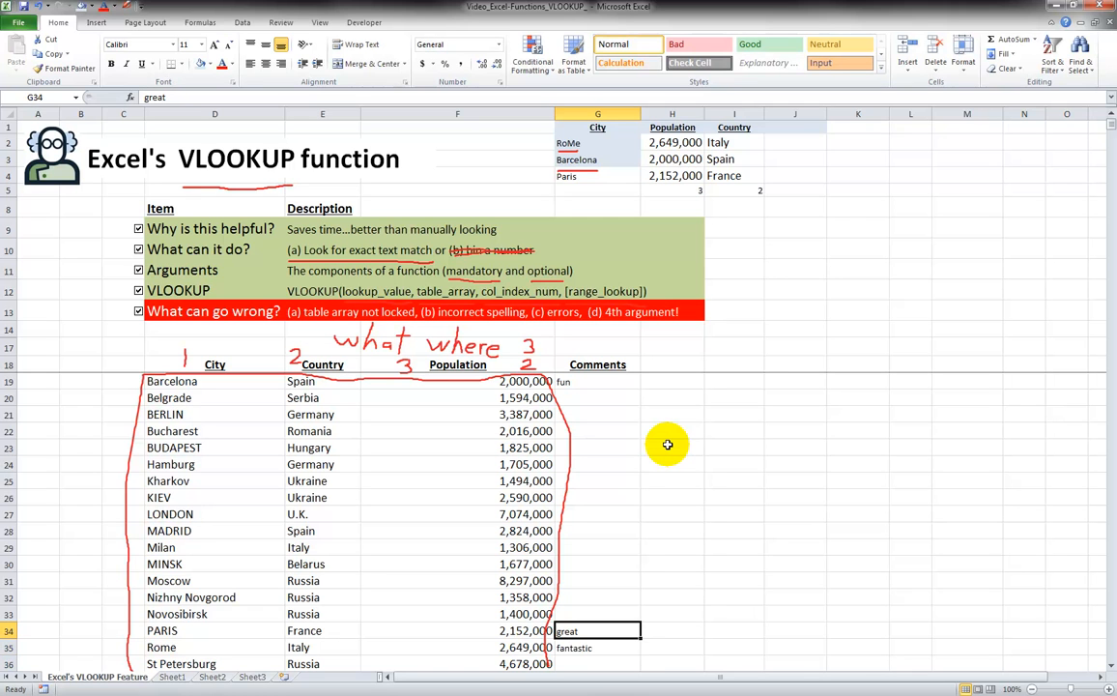
# - Add the heading "Comments" in J1, beside the Country heading of the lookup table
pyautogui.click(795, 127)
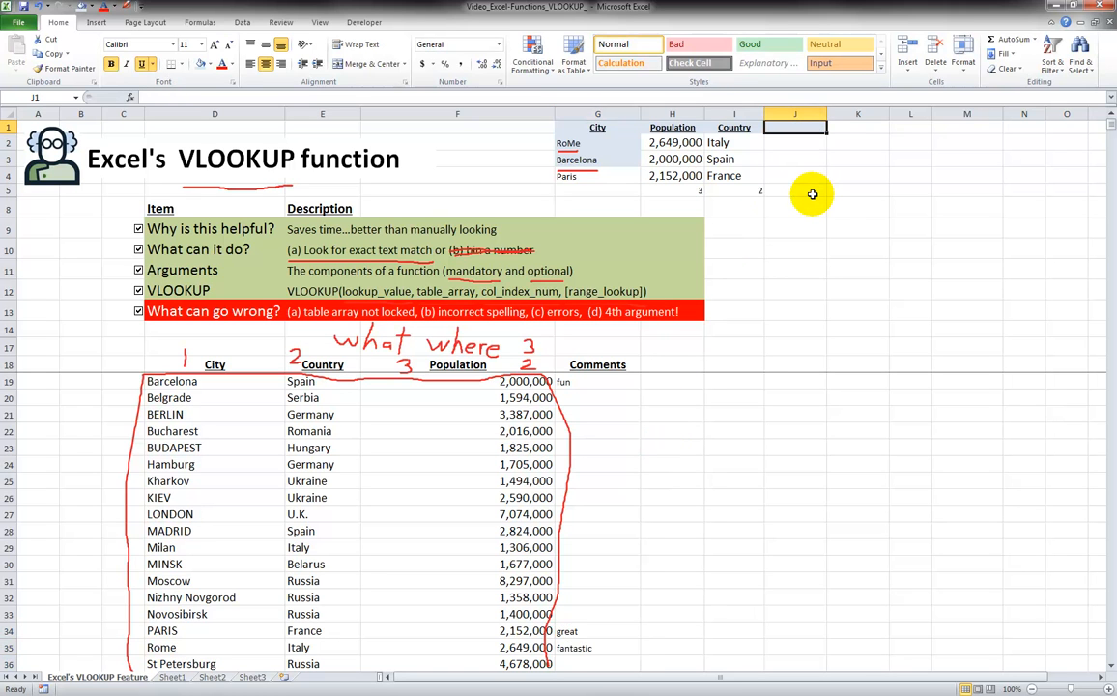
pyautogui.write('Comments')
pyautogui.press('Return')
# - Copy the I2 formula across to J2 and change its column index reference to $J$5
pyautogui.press('Left')
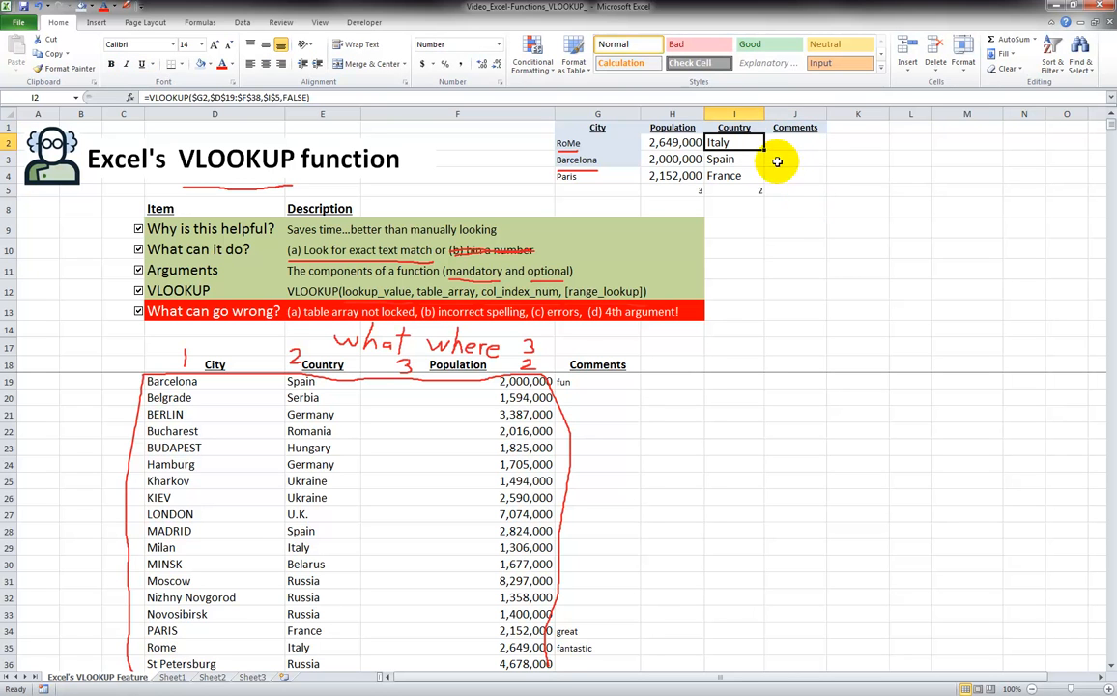
pyautogui.moveTo(765, 151); pyautogui.dragTo(797, 152)
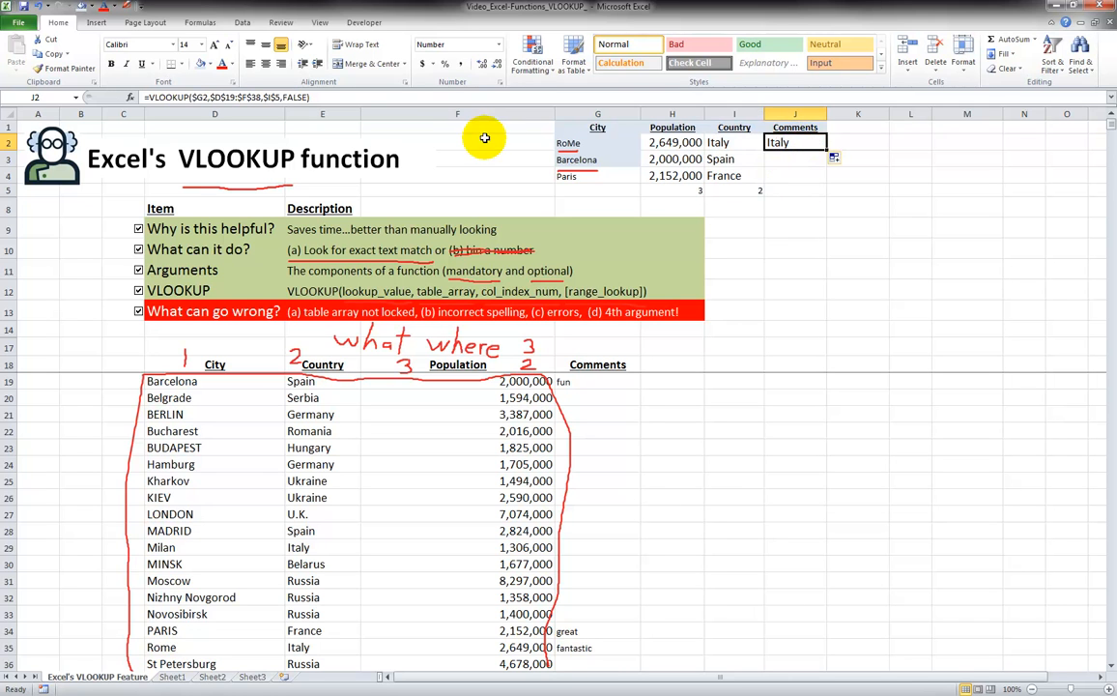
pyautogui.click(276, 96)
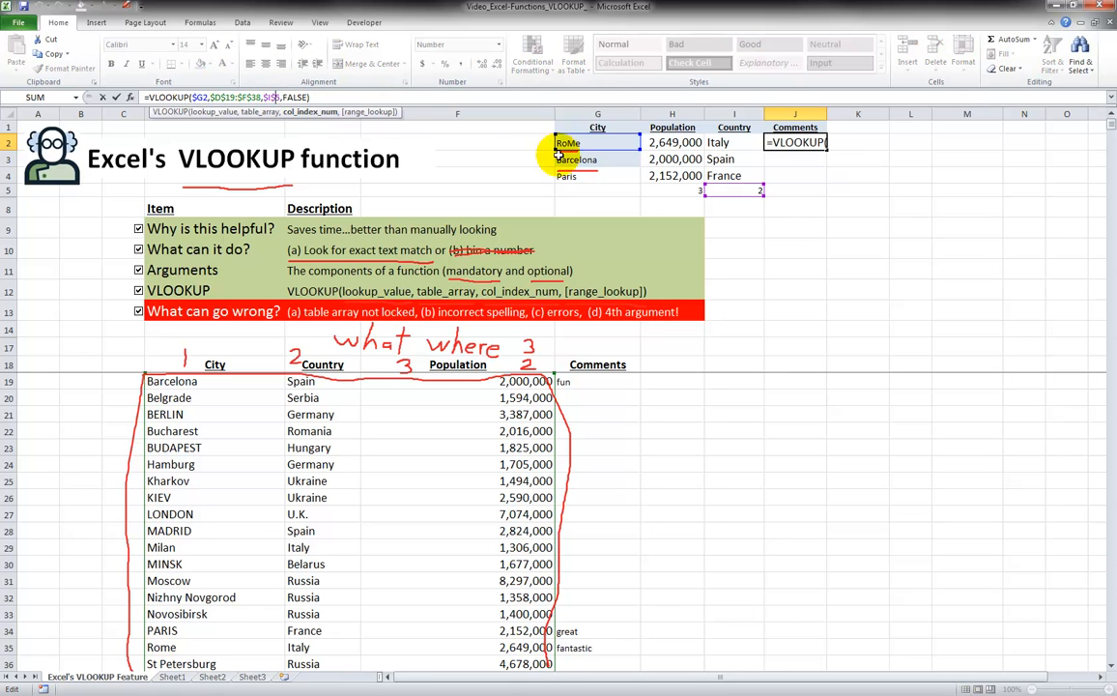
pyautogui.click(778, 193)
pyautogui.press('Return')
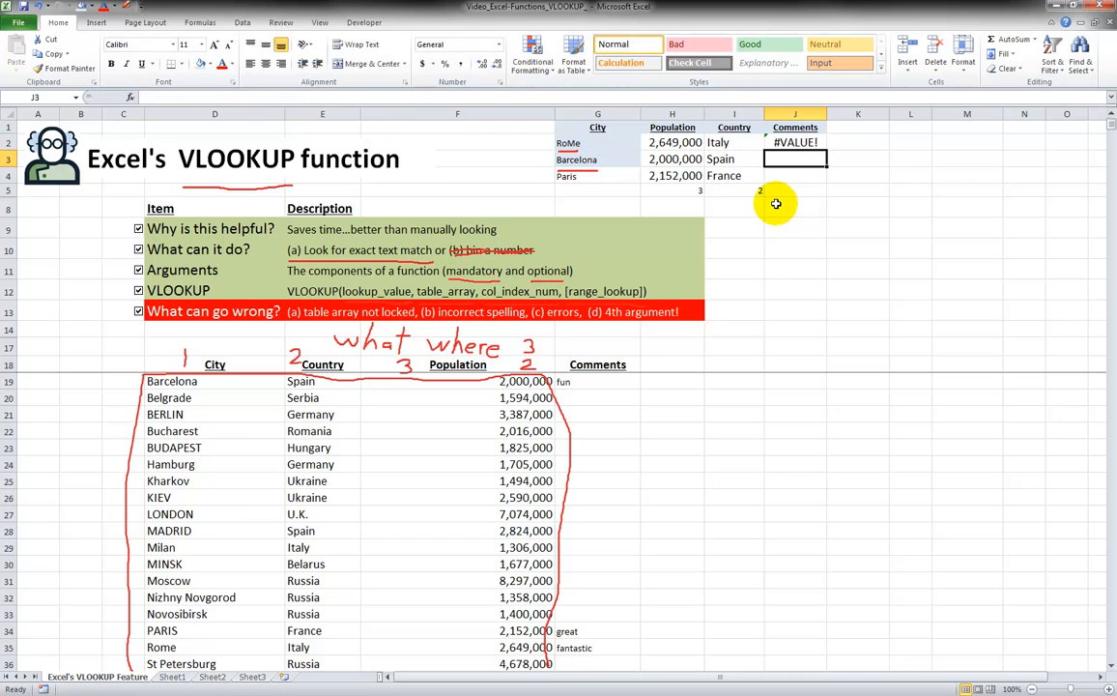
# - Enter the column index number 4 in J5 for the Comments lookup
pyautogui.press('Up')
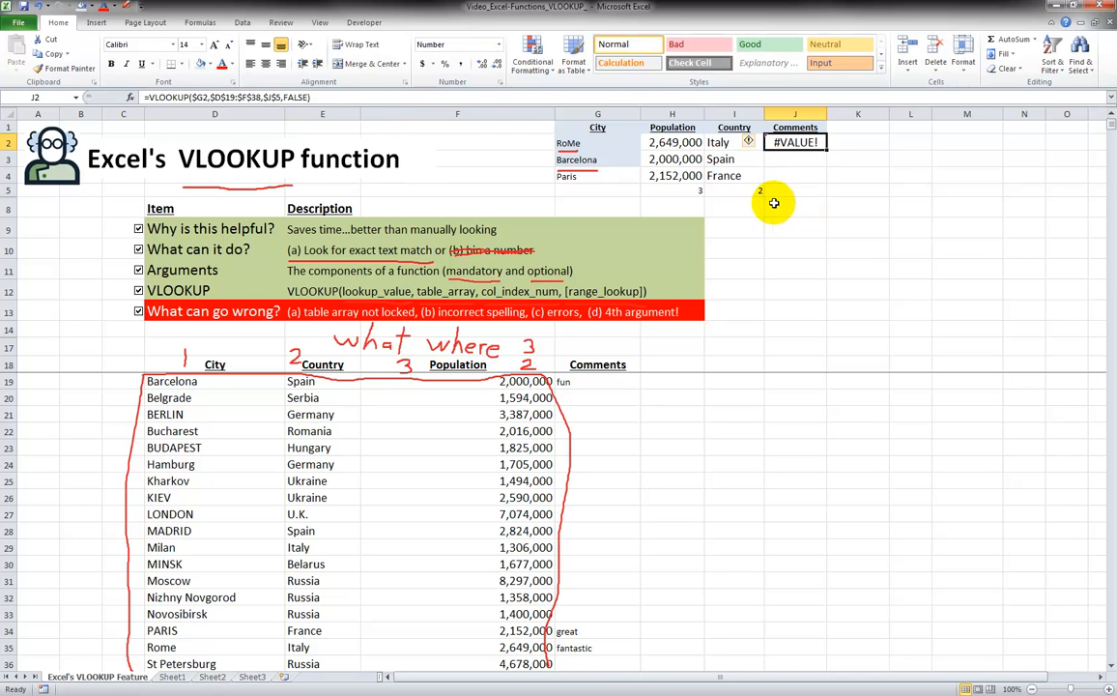
pyautogui.click(788, 190)
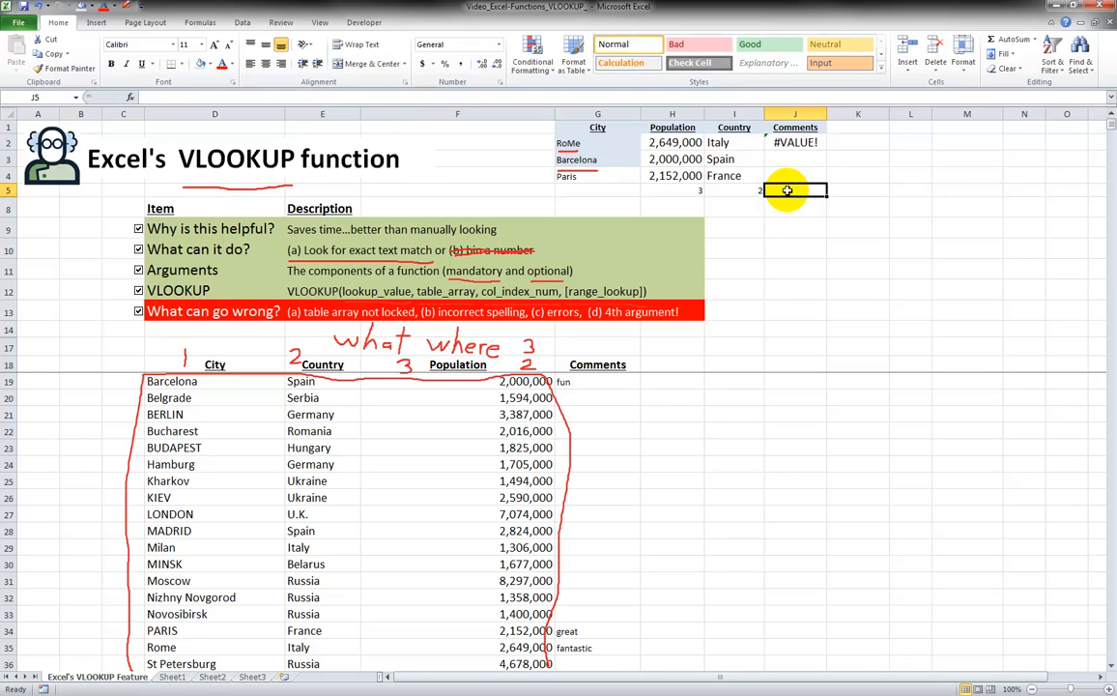
pyautogui.write('4')
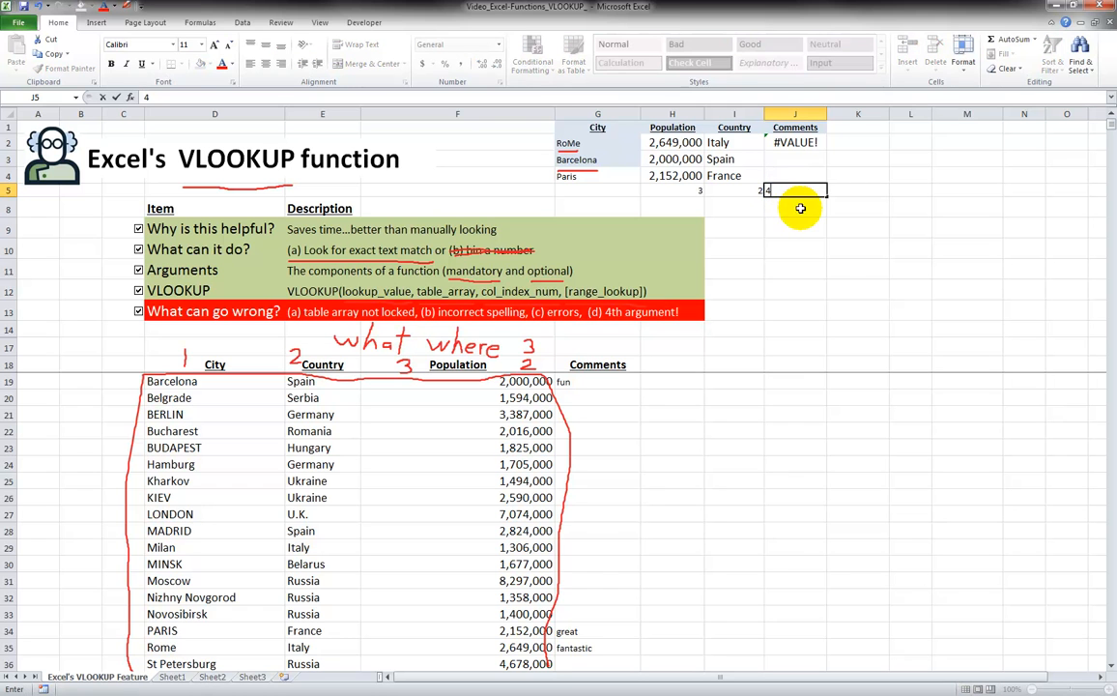
pyautogui.press('Return')
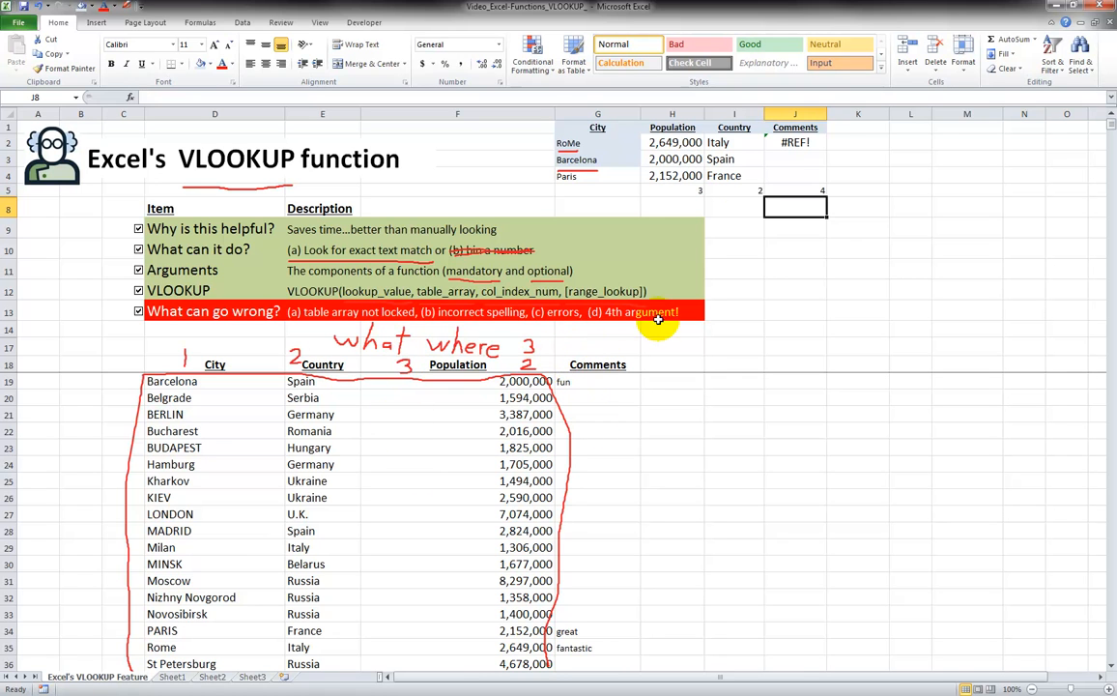
# - Extend the table array in the J2 formula to $D$19:$G$38 so that it includes the Comments column
pyautogui.click(814, 142)
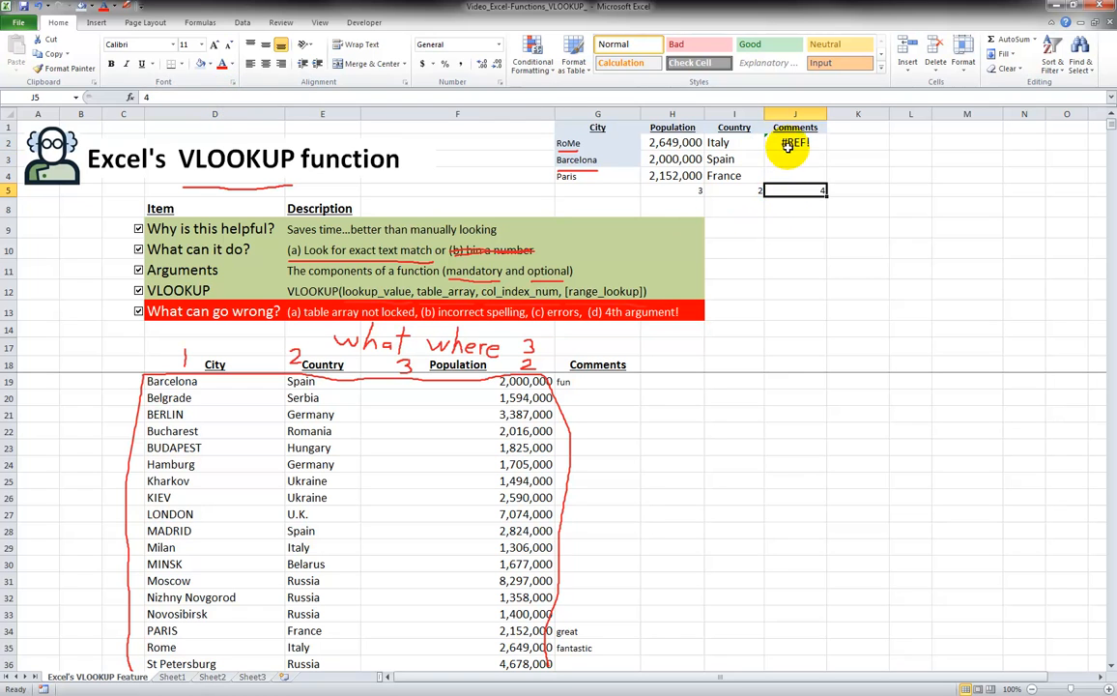
pyautogui.click(789, 142)
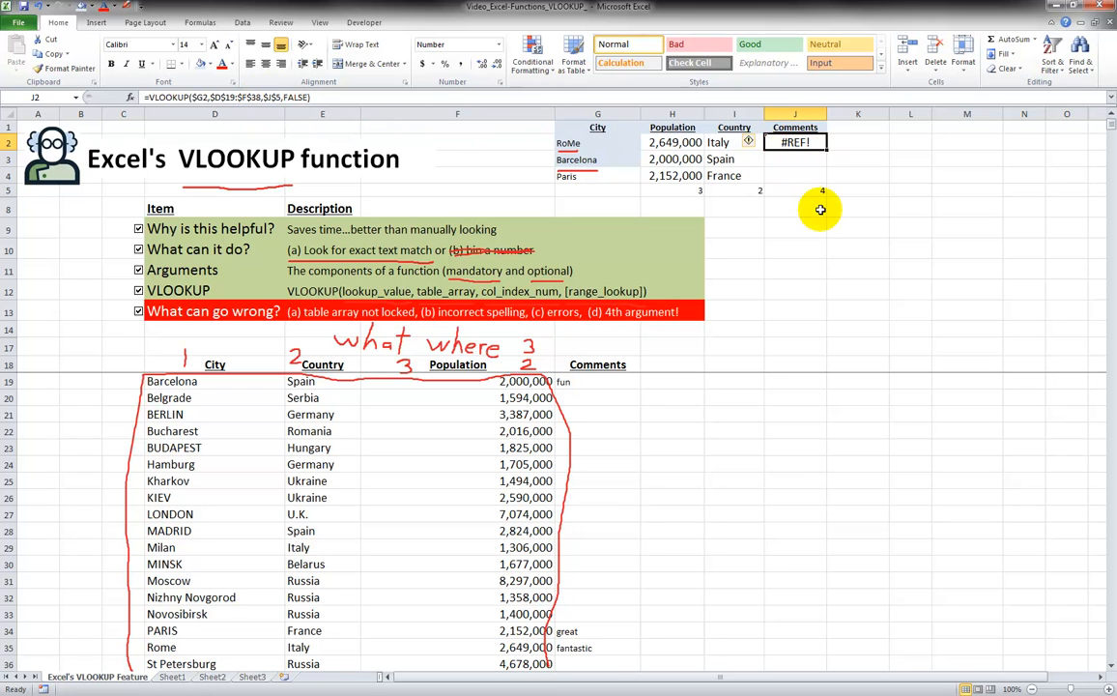
pyautogui.click(246, 97)
pyautogui.press('Delete')
pyautogui.write('g')
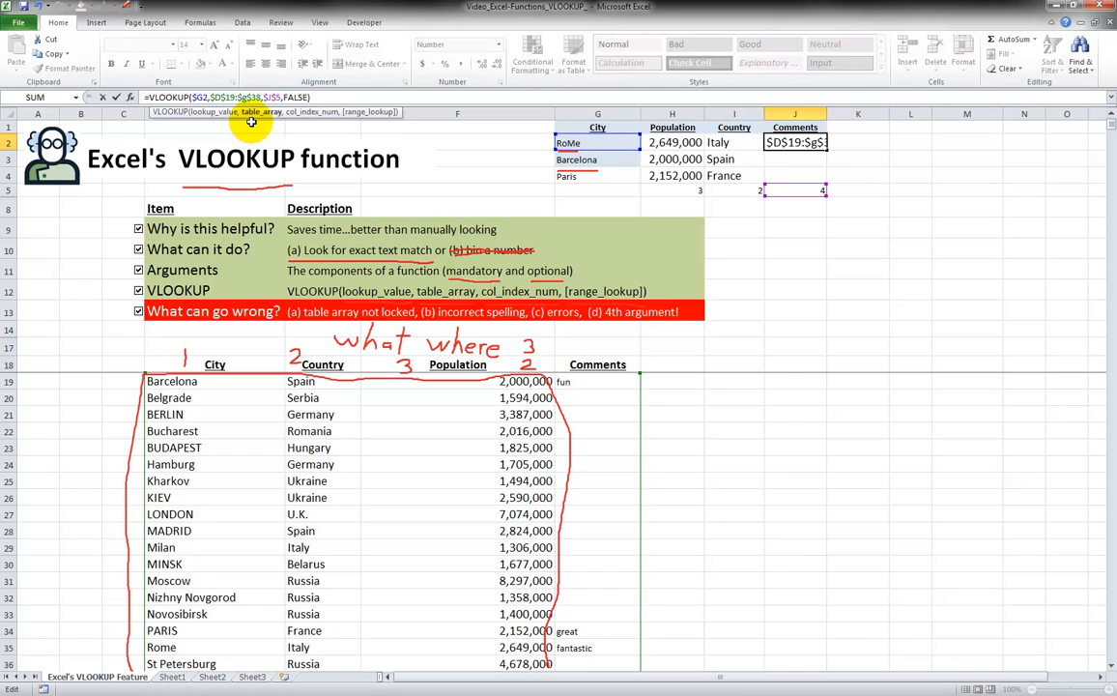
pyautogui.hotkey('ctrl', 'Return')
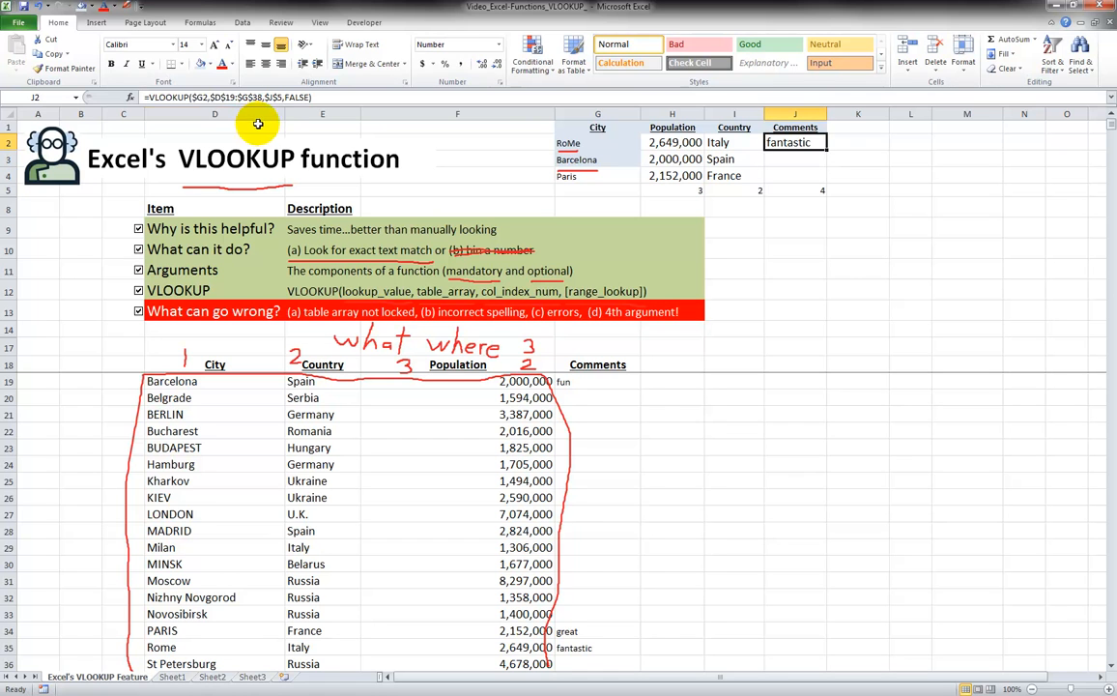
# - Replace the column index cell reference in the J2 formula with the number 4
pyautogui.click(281, 98)
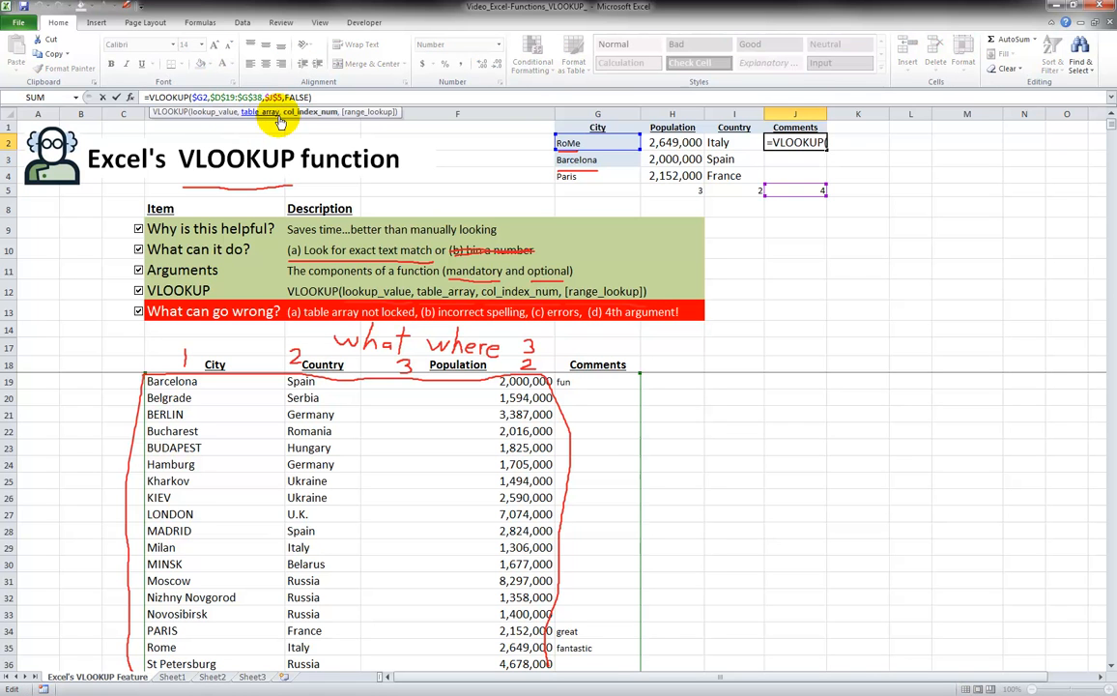
pyautogui.press('BackSpace')
pyautogui.press('BackSpace')
pyautogui.press('BackSpace')
pyautogui.write('4')
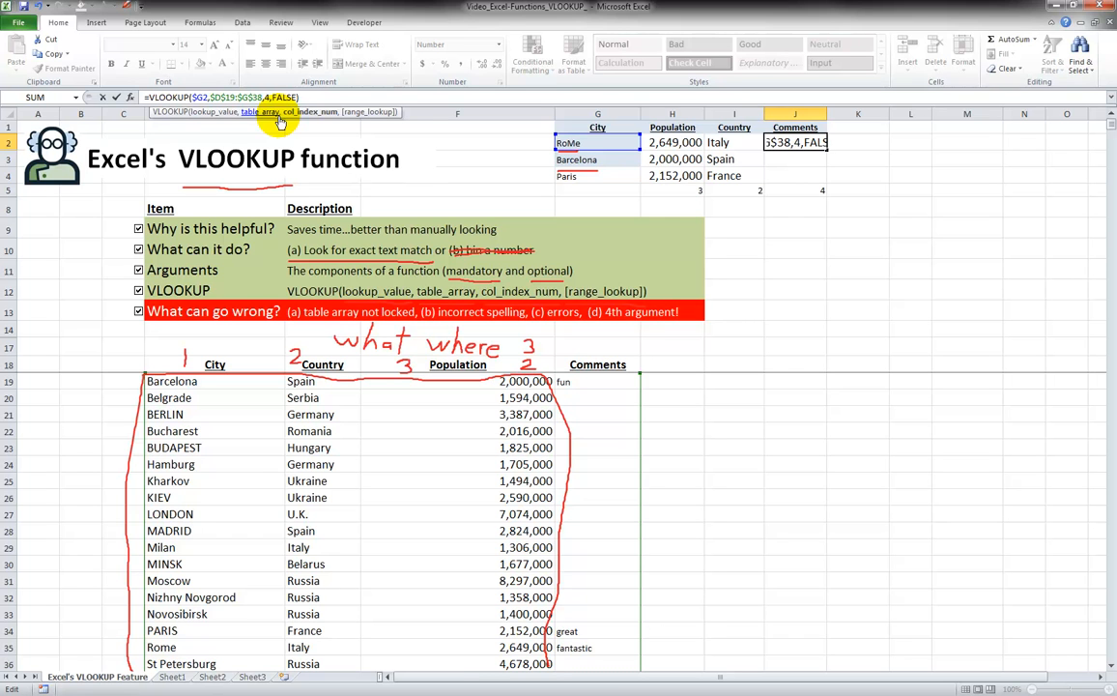
pyautogui.press('Return')
pyautogui.press('Up')
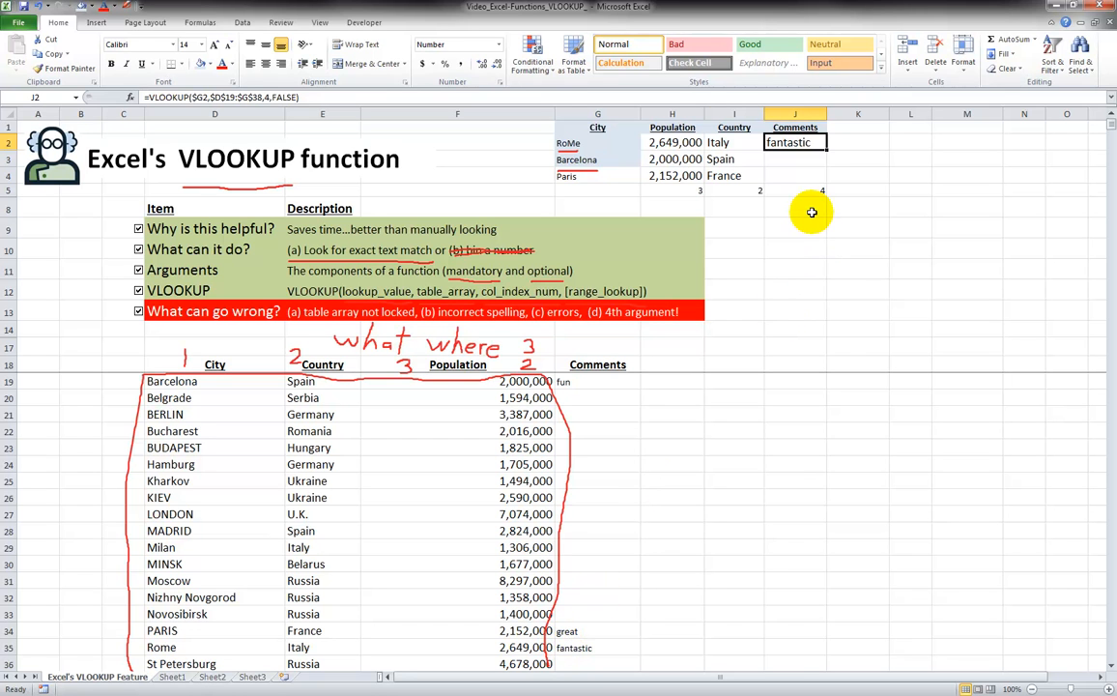
# - Copy the J2 comments formula down through J4 and check the copied formulas
pyautogui.moveTo(827, 152); pyautogui.dragTo(825, 166)
pyautogui.click(791, 158)
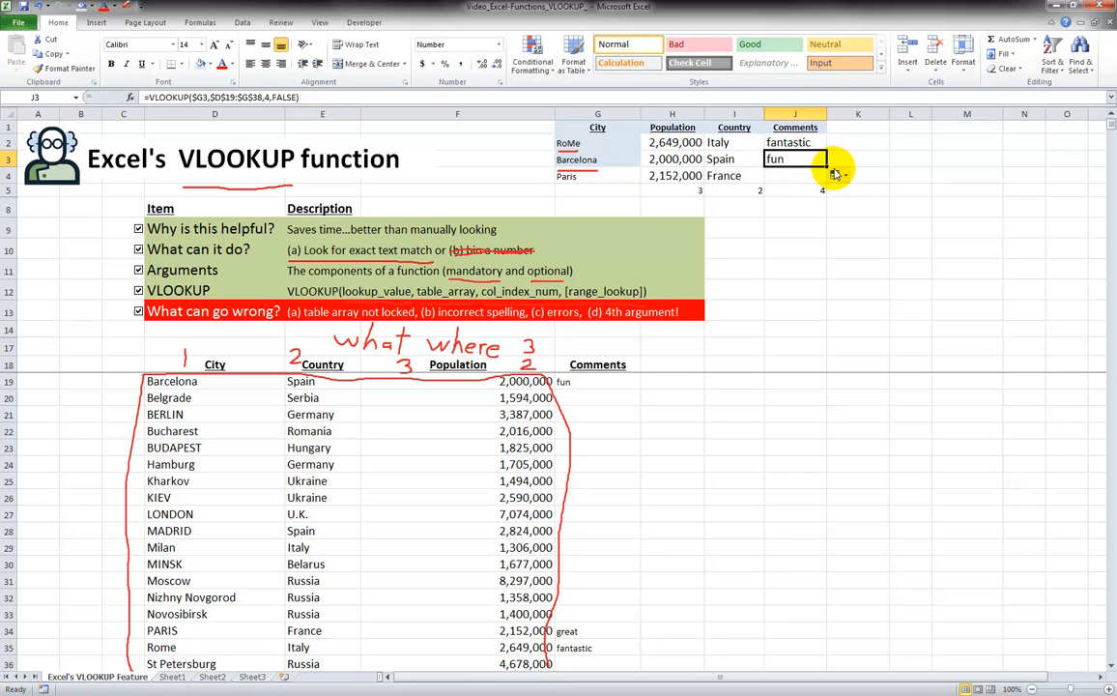
pyautogui.moveTo(828, 166); pyautogui.dragTo(830, 177)
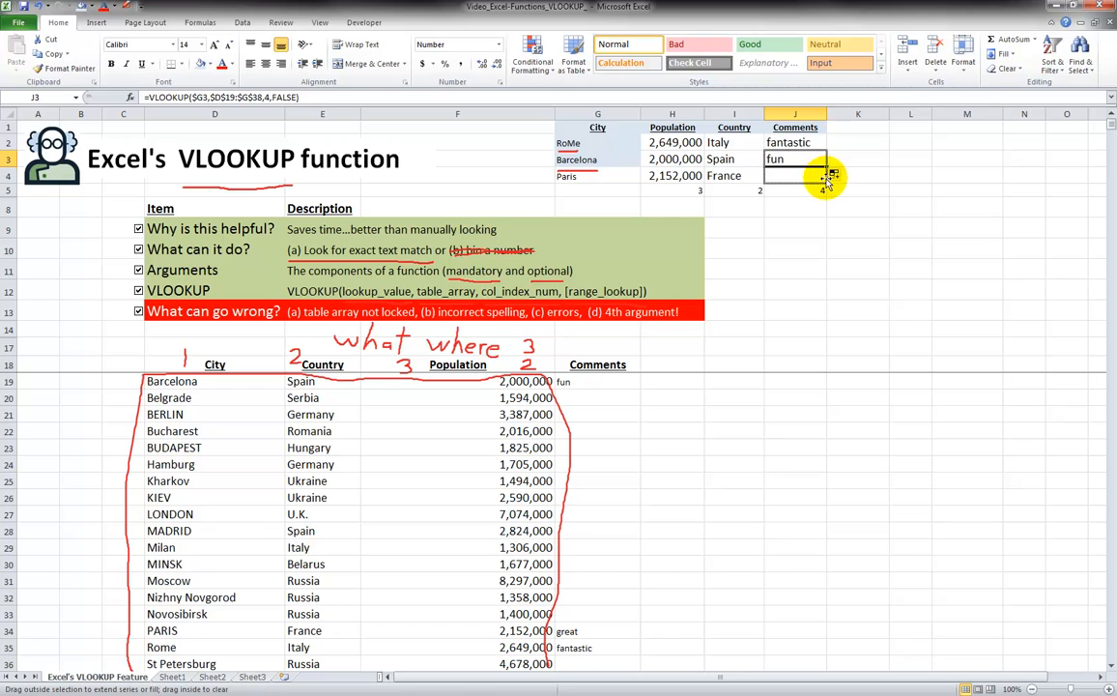
pyautogui.click(798, 176)
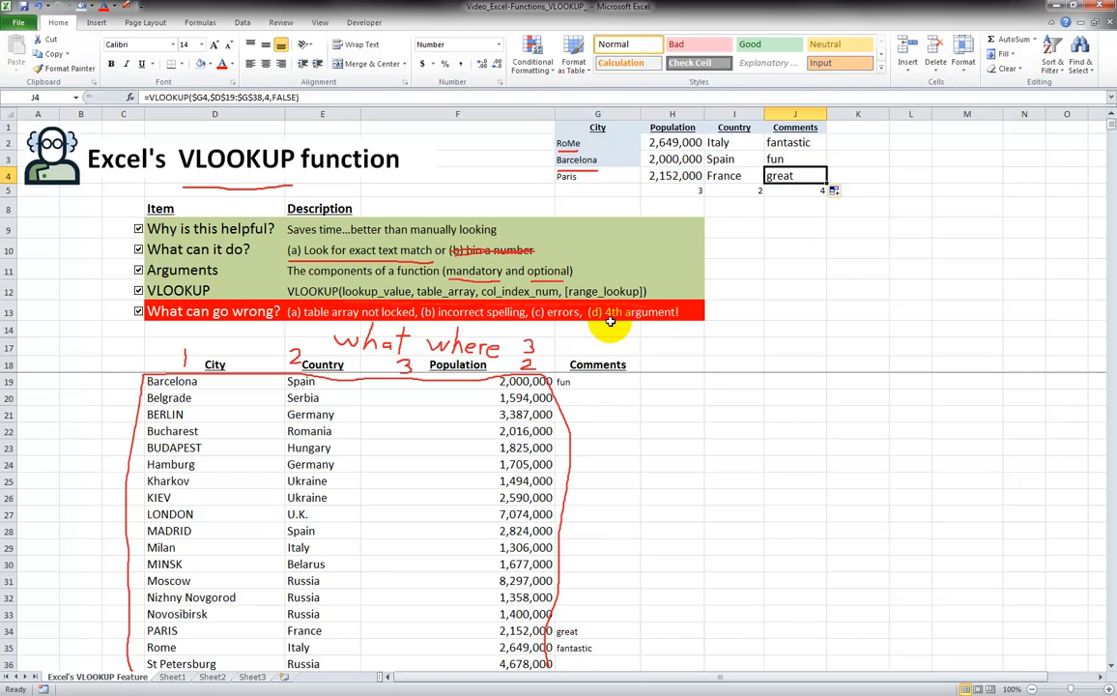
# - Examine the FALSE range_lookup argument of the VLOOKUP formula in J2, leaving the formula as it is
pyautogui.click(791, 142)
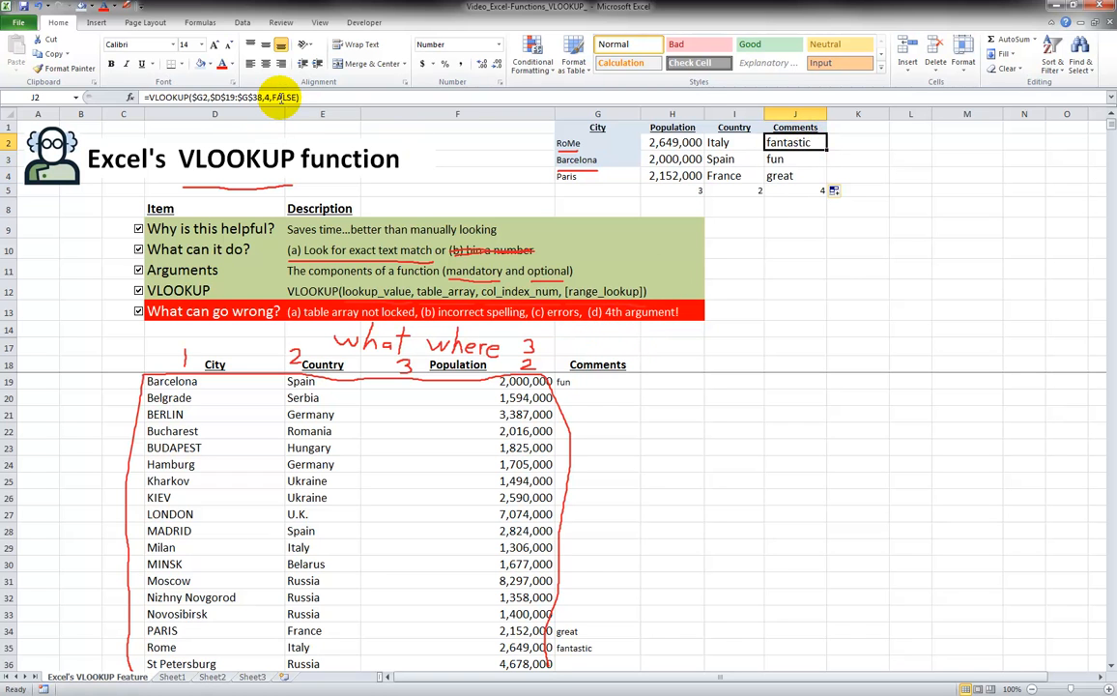
pyautogui.click(278, 97)
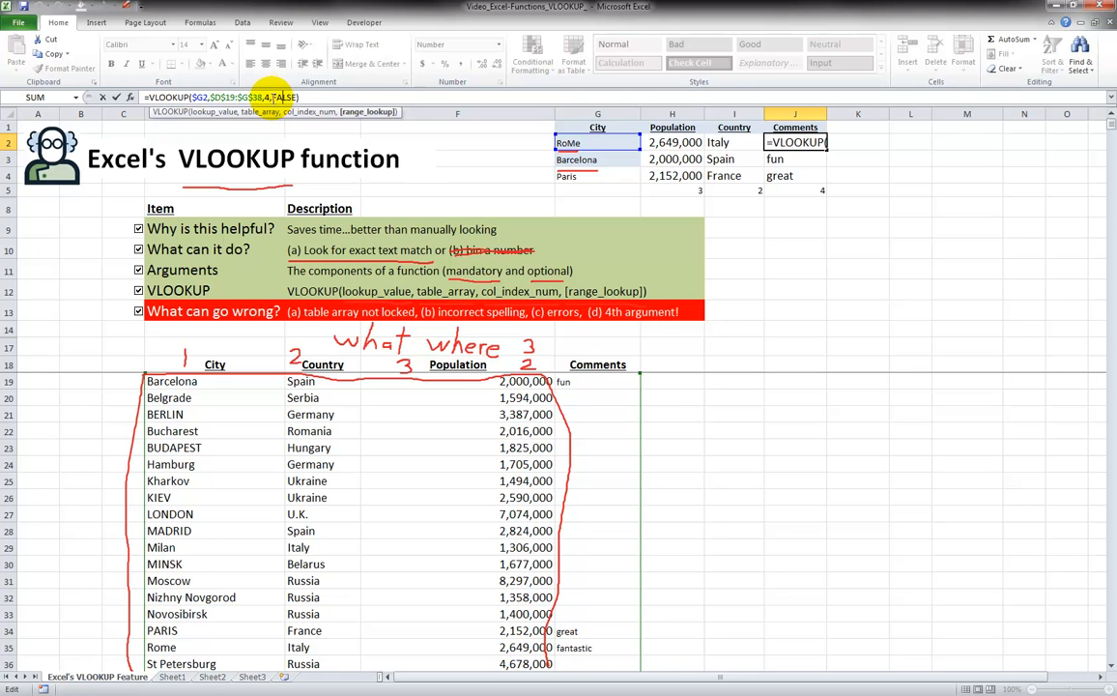
pyautogui.hotkey('ctrl', 'Return')
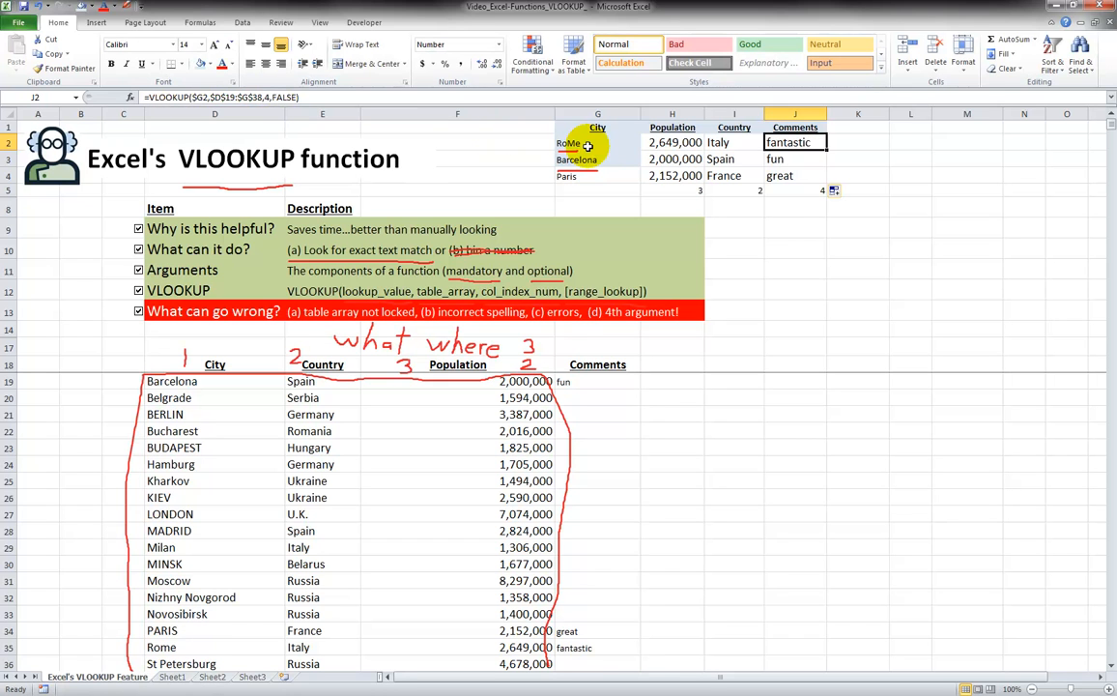
# - Replace the lookup city in G2 with Toronto, a city missing from the table, and reselect that cell
pyautogui.click(588, 145)
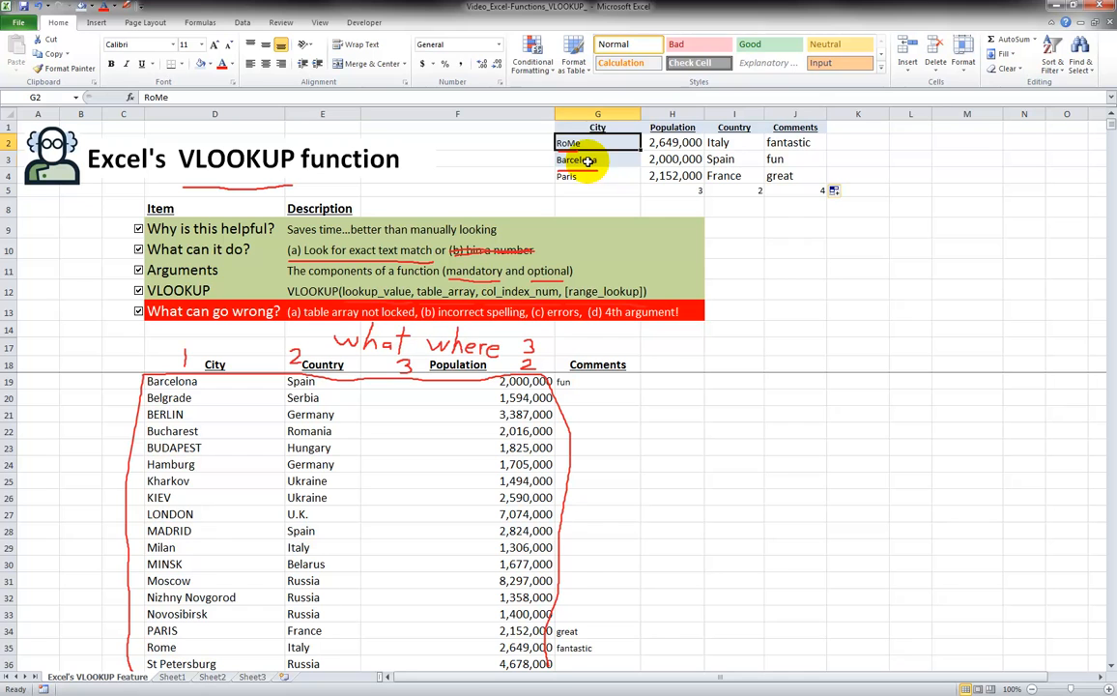
pyautogui.click(591, 161)
pyautogui.click(580, 177)
pyautogui.click(581, 158)
pyautogui.click(590, 144)
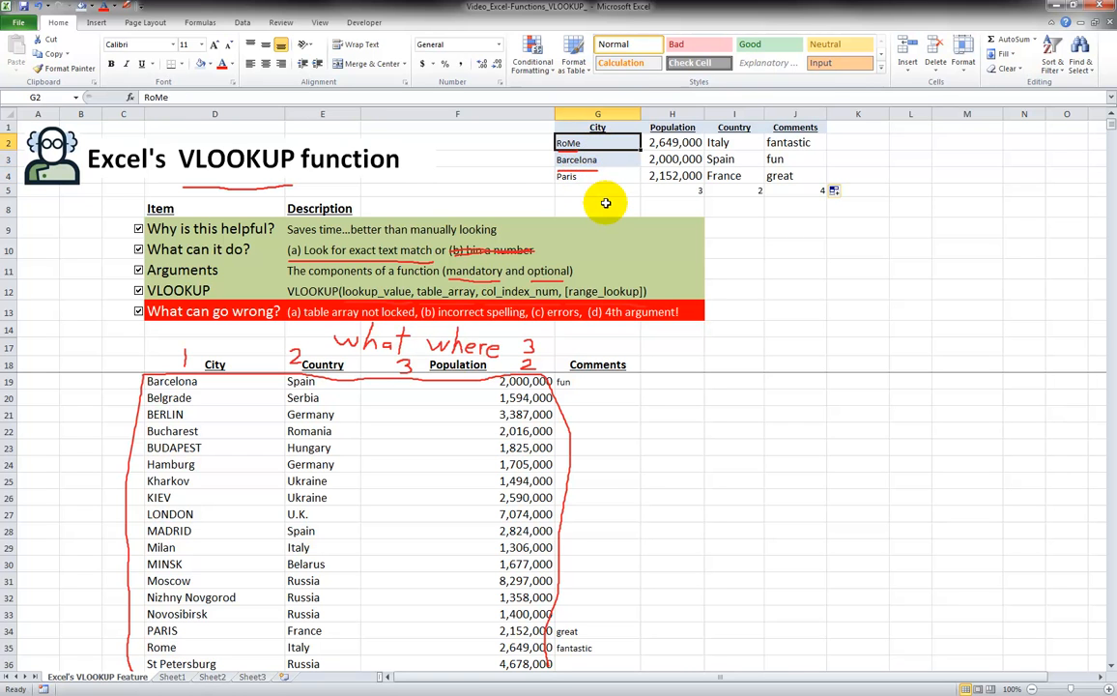
pyautogui.write('Toronto')
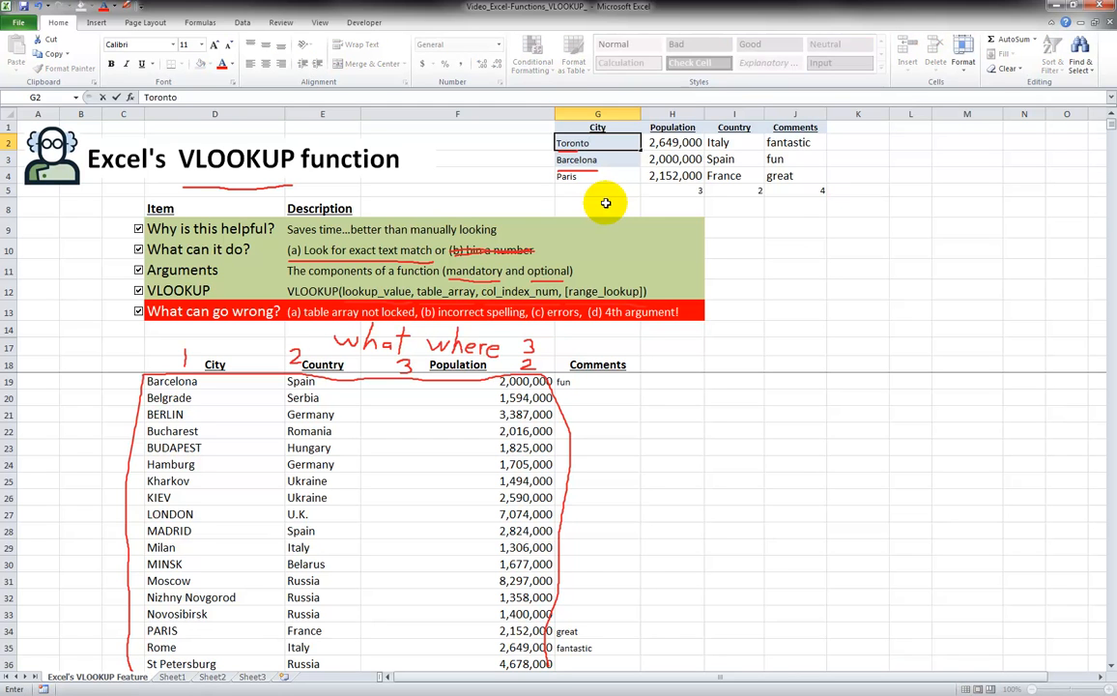
pyautogui.press('Return')
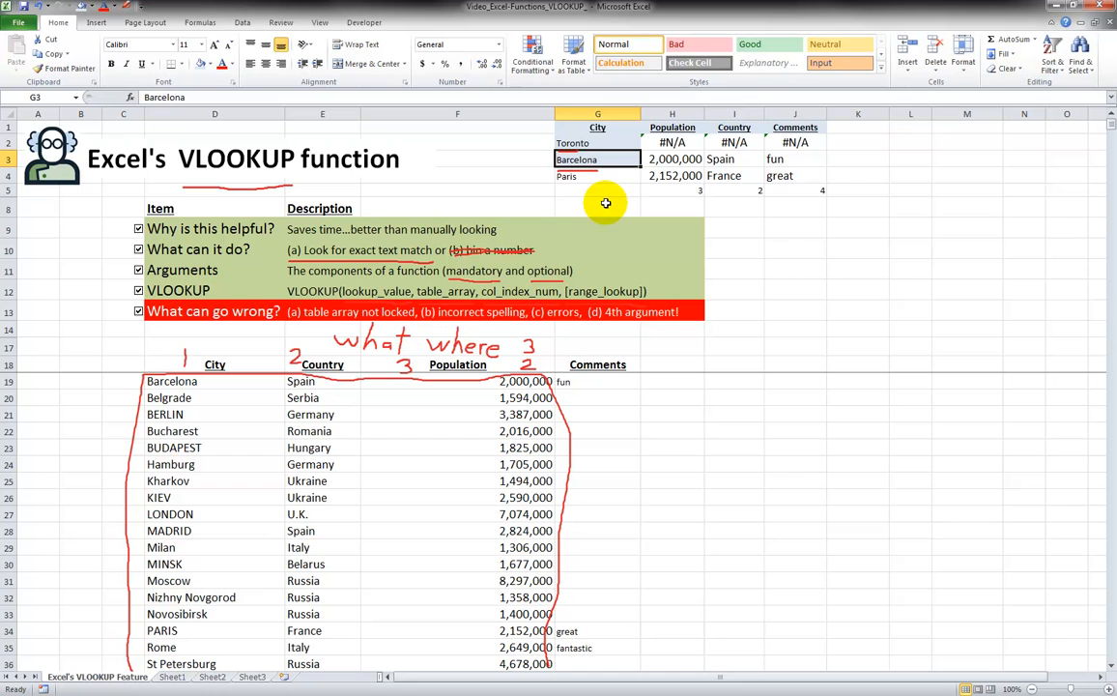
pyautogui.press('Up')
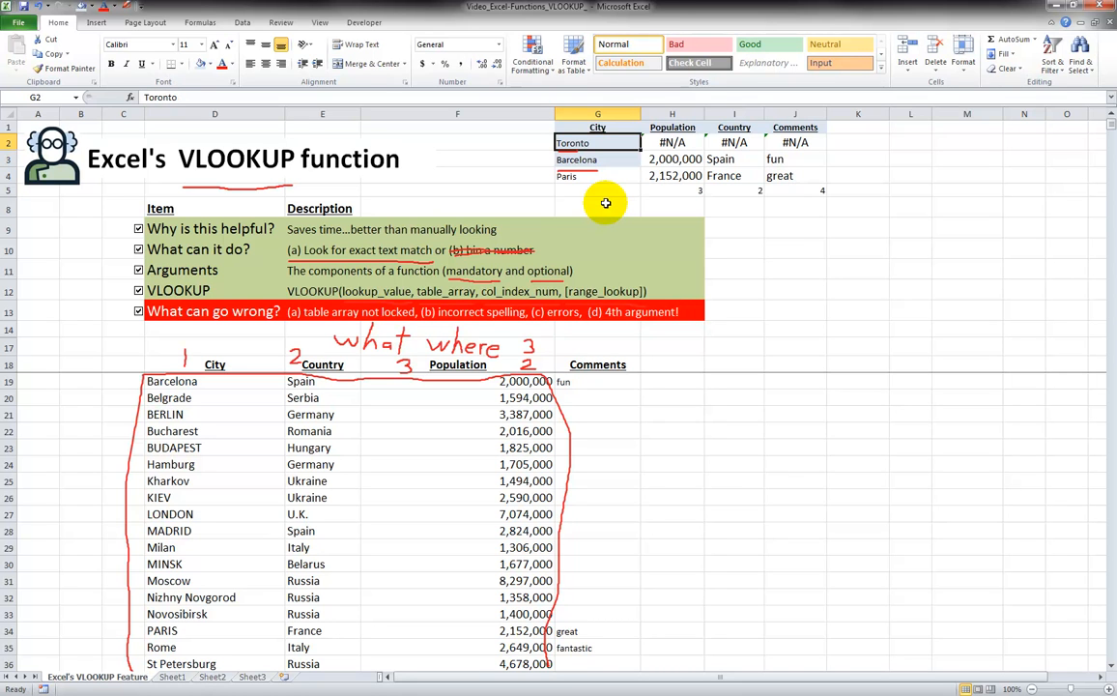